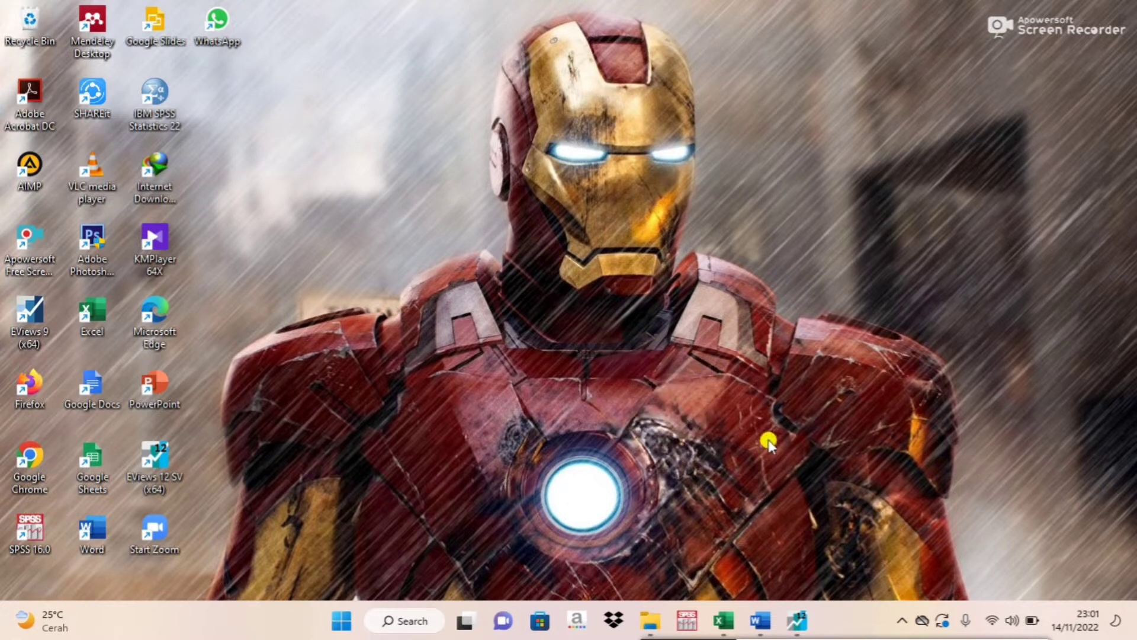
Switch to the Word document and read the panel data regression notes, from the estimation approaches through the model selection tests to the conclusion list.
{"action": "left_click", "coordinate": [764, 624]}
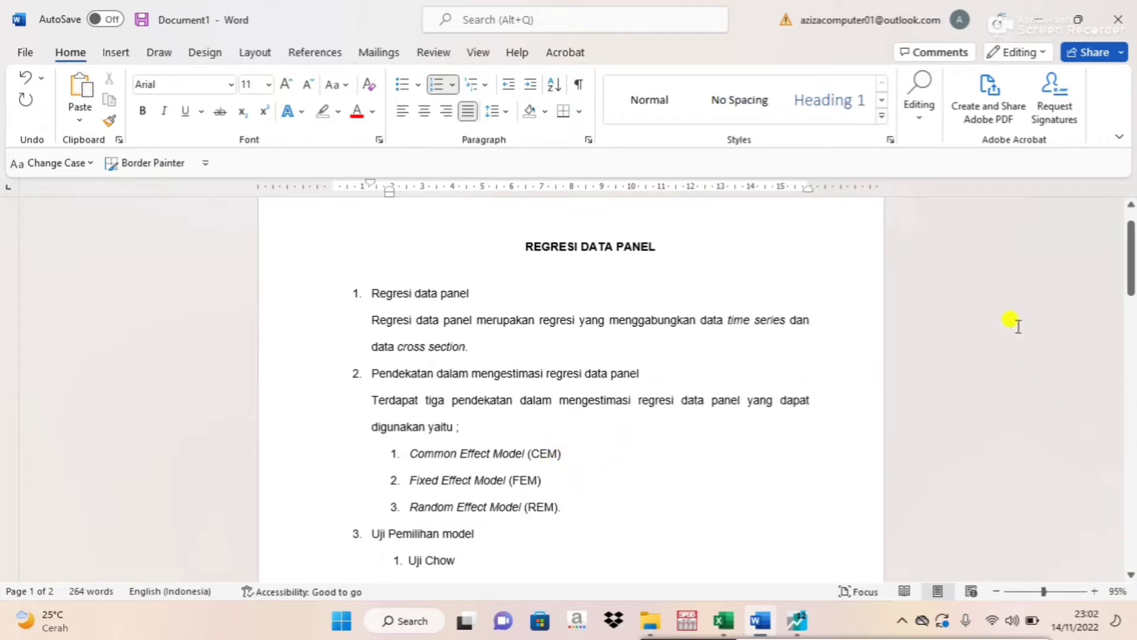
{"action": "left_click_drag", "start_coordinate": [1129, 252], "coordinate": [1119, 273]}
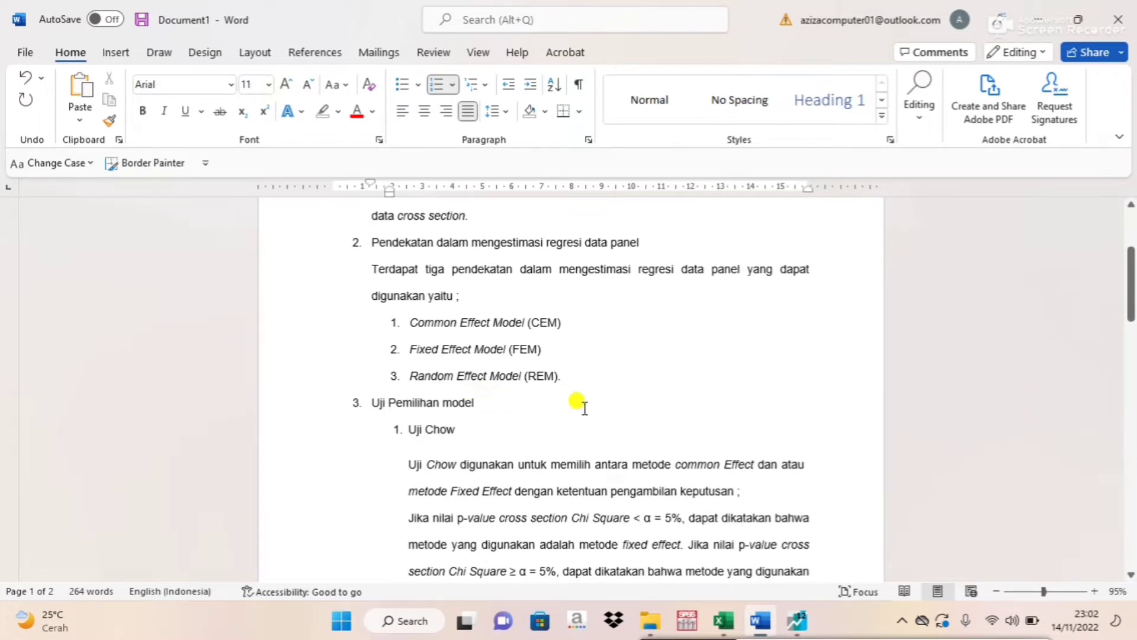
{"action": "left_click_drag", "start_coordinate": [1127, 290], "coordinate": [1124, 315]}
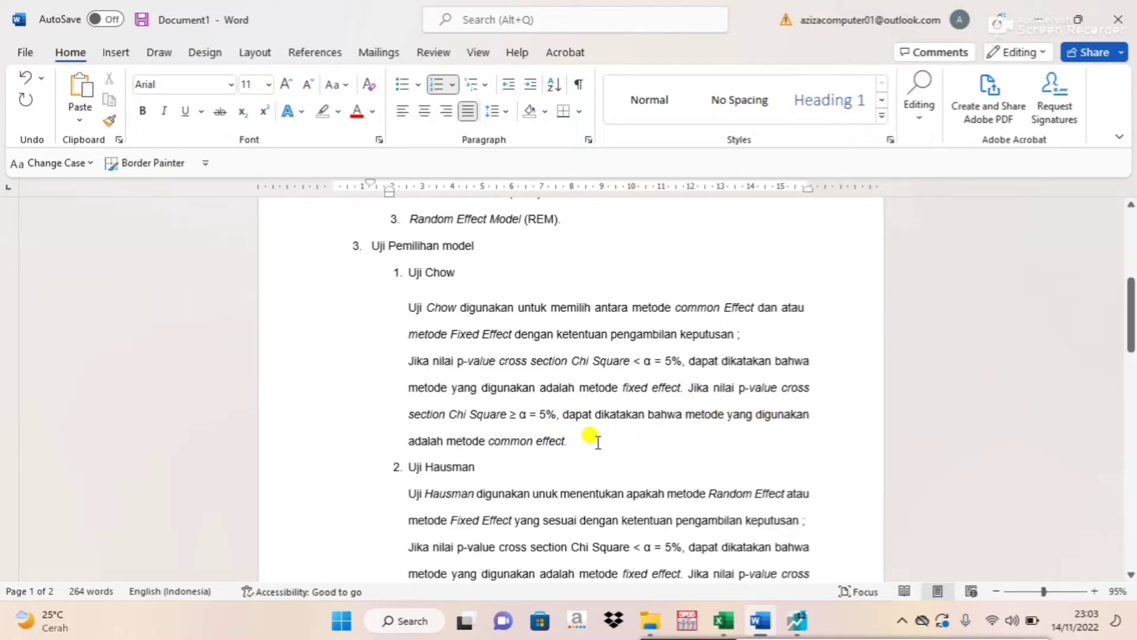
{"action": "left_click_drag", "start_coordinate": [1124, 326], "coordinate": [1127, 342]}
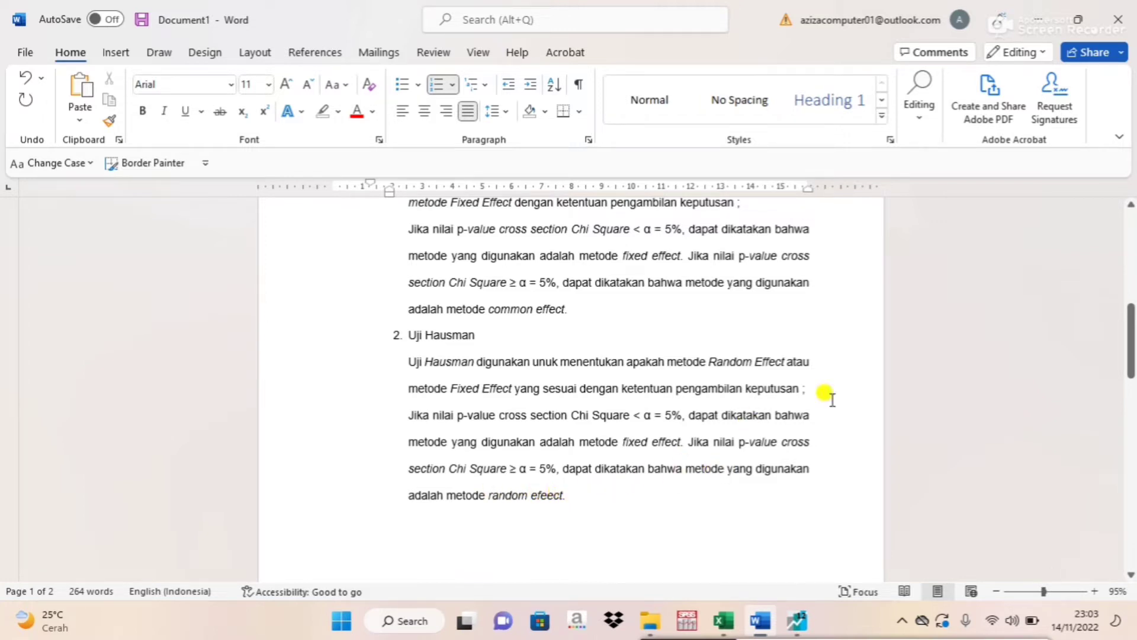
{"action": "left_click_drag", "start_coordinate": [1131, 320], "coordinate": [1108, 389]}
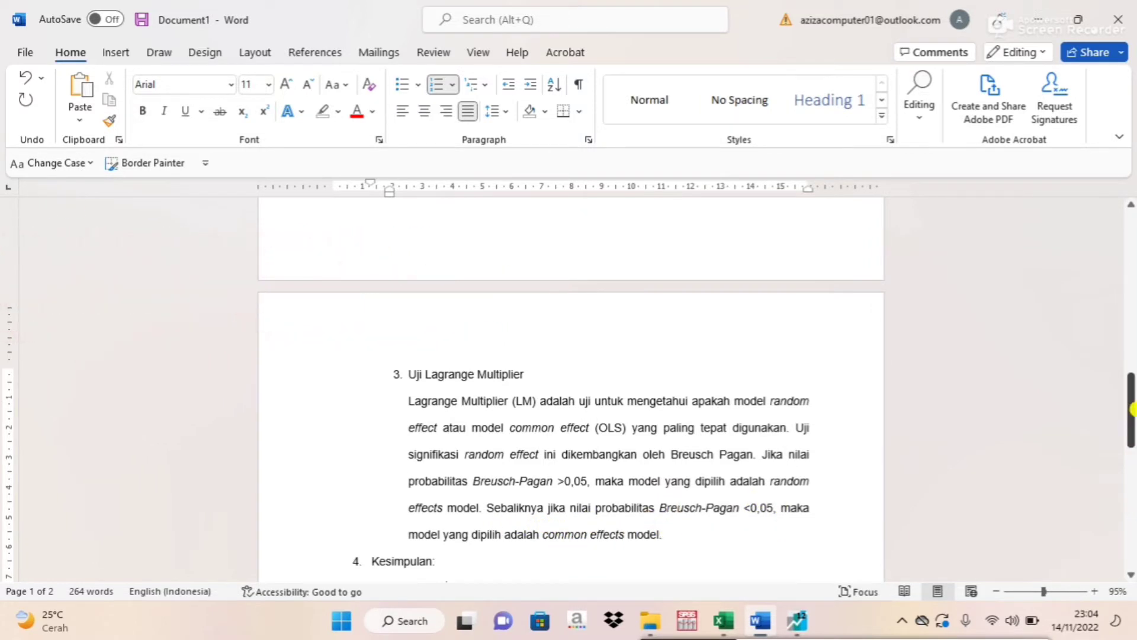
{"action": "left_click_drag", "start_coordinate": [1132, 404], "coordinate": [1132, 439]}
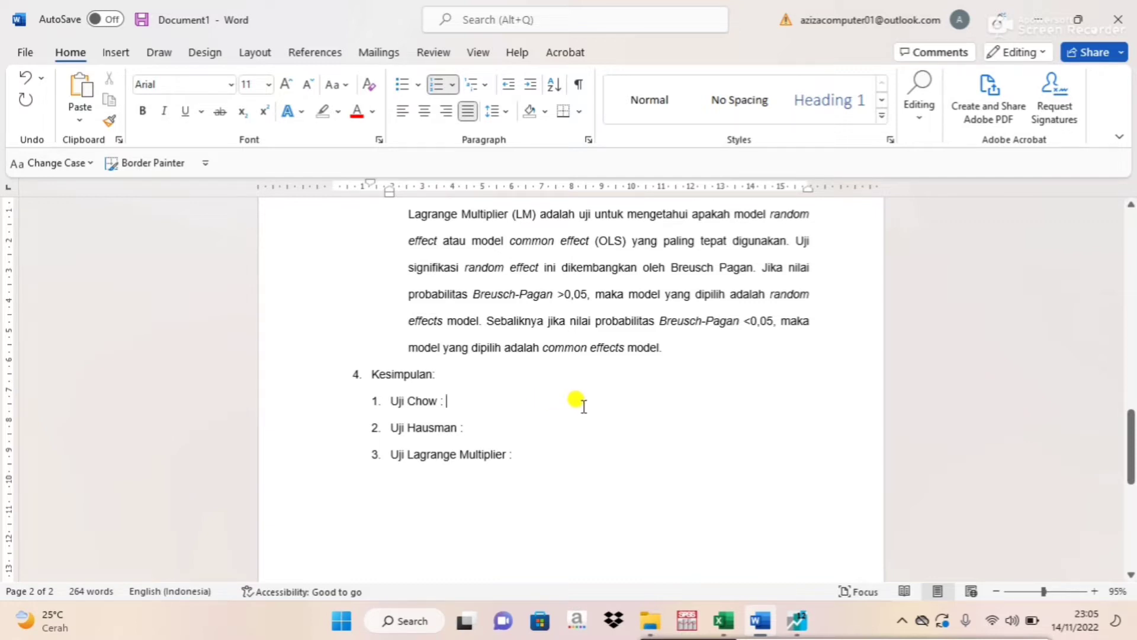
Switch to the Excel workbook and examine the Y column and the X1 to X6 variable columns.
{"action": "left_click", "coordinate": [724, 622]}
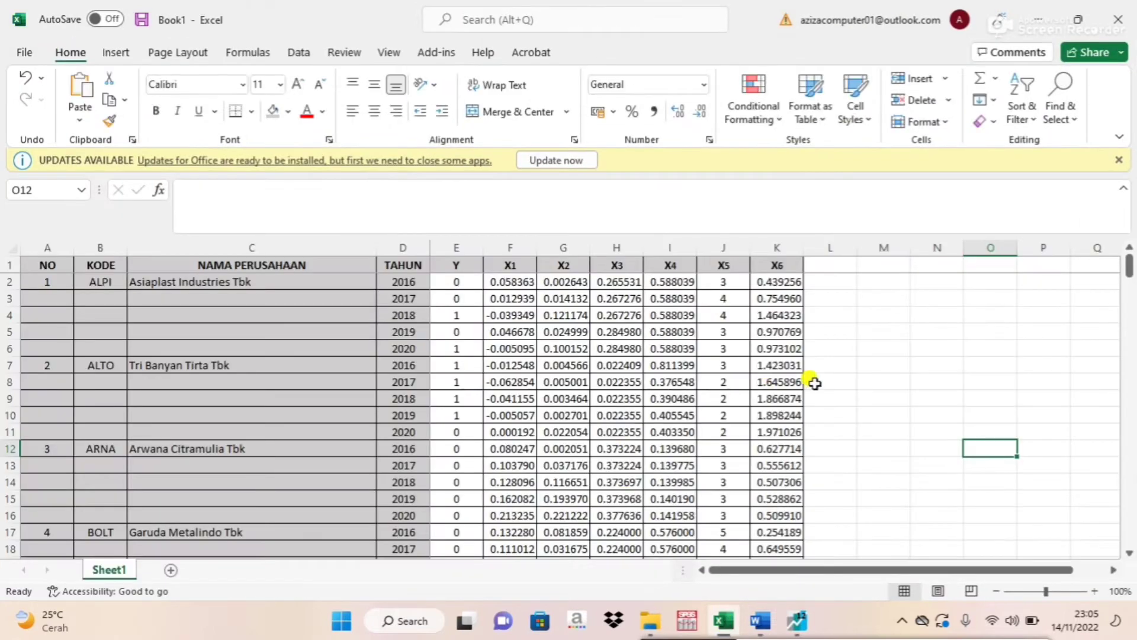
{"action": "left_click", "coordinate": [869, 342]}
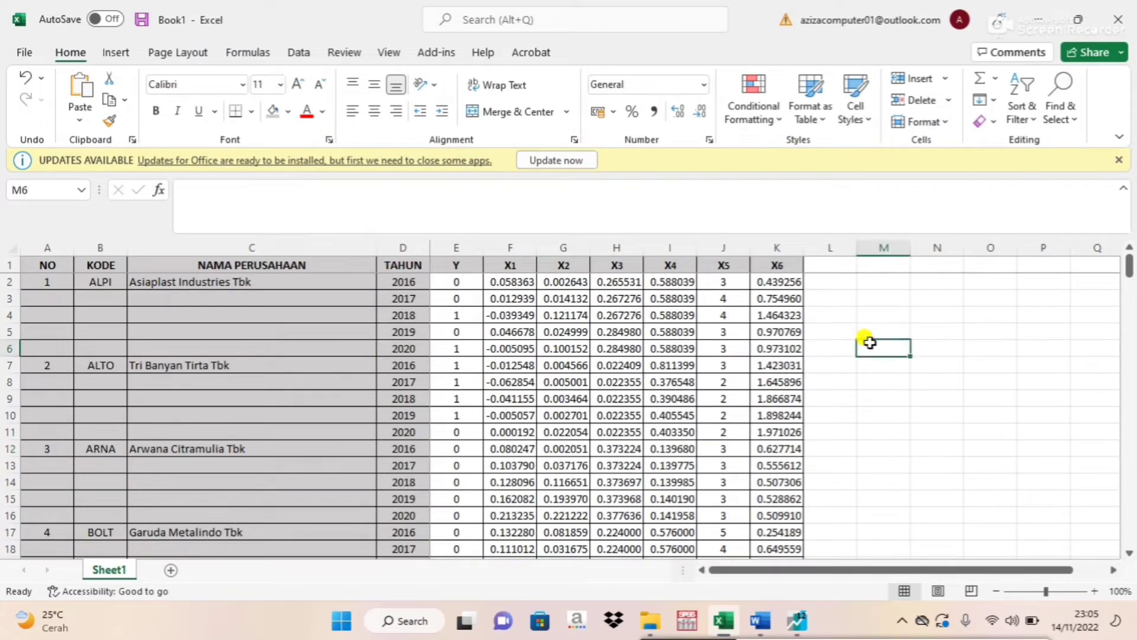
{"action": "left_click", "coordinate": [455, 240]}
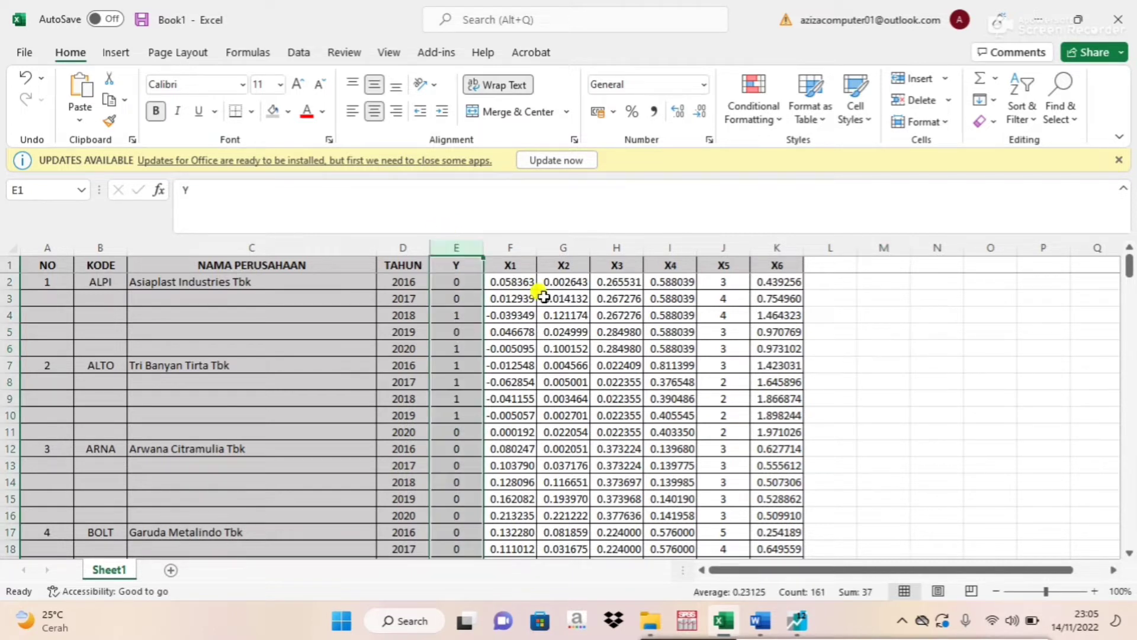
{"action": "left_click", "coordinate": [559, 315]}
{"action": "left_click_drag", "start_coordinate": [505, 236], "coordinate": [776, 247]}
{"action": "left_click", "coordinate": [826, 277]}
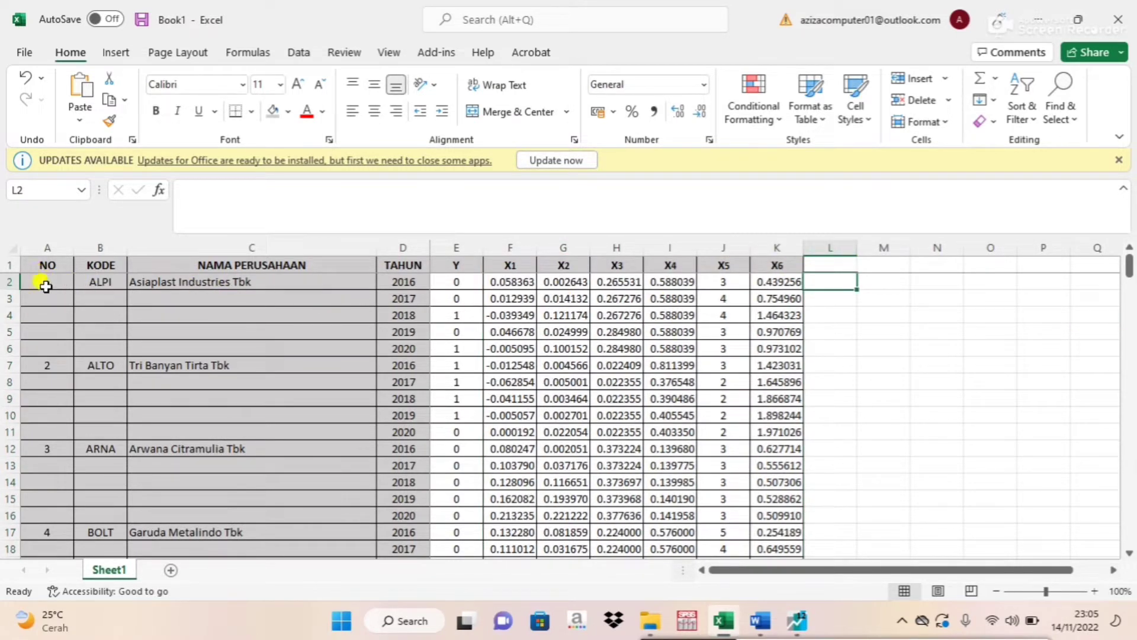
Examine the last company's number and the JUMLAH OBSERVASI row at the end of the data.
{"action": "left_click_drag", "start_coordinate": [1129, 270], "coordinate": [1129, 480]}
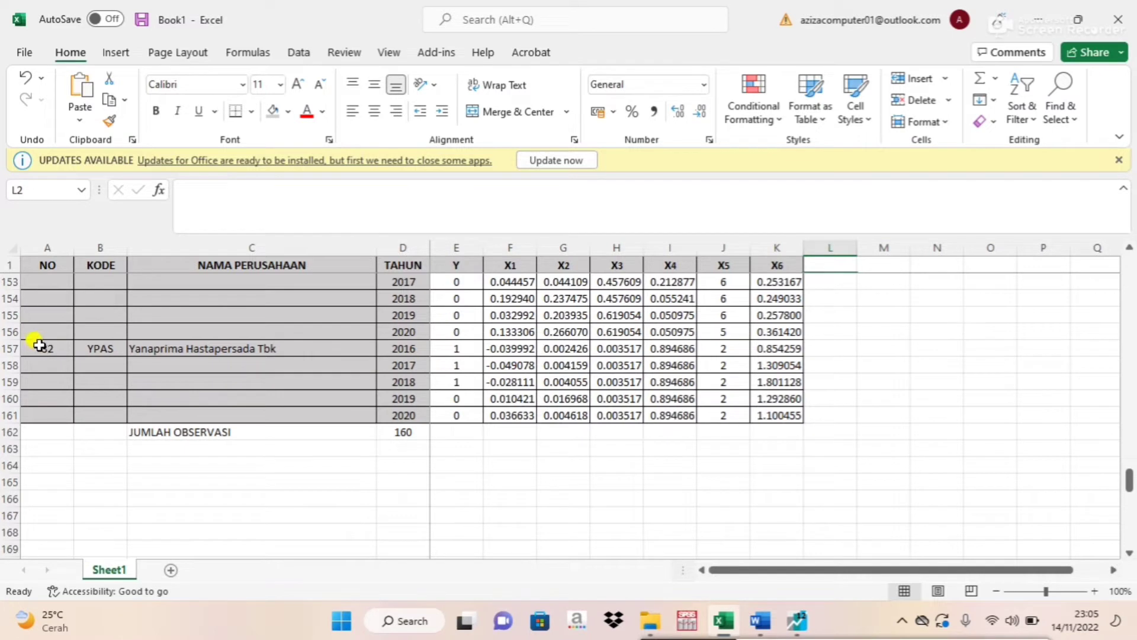
{"action": "left_click", "coordinate": [39, 345]}
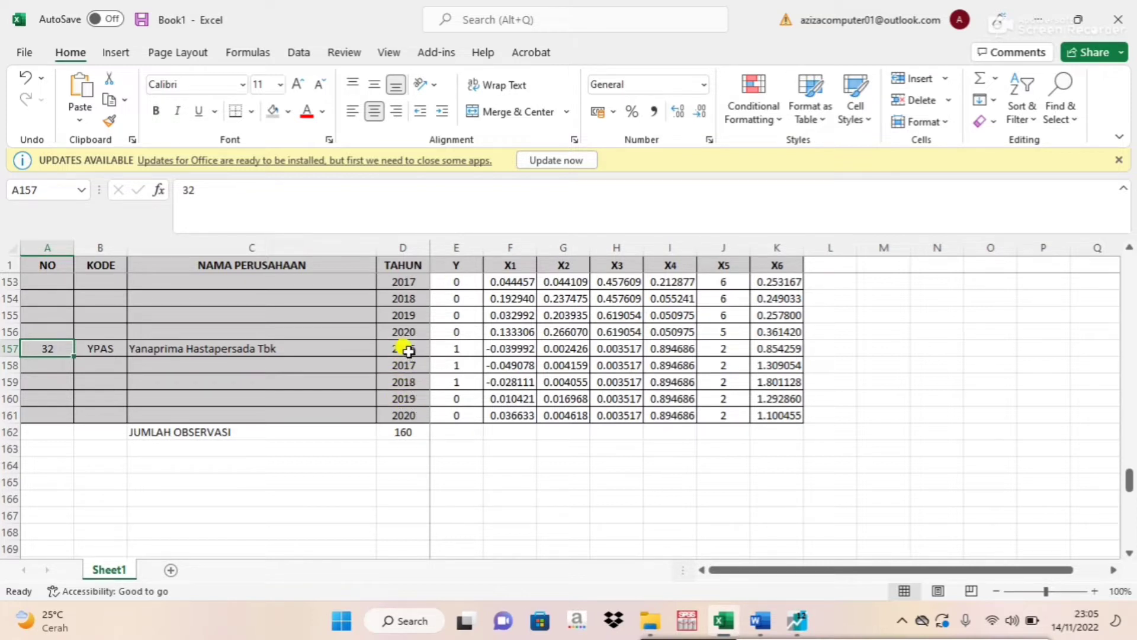
{"action": "left_click", "coordinate": [199, 432]}
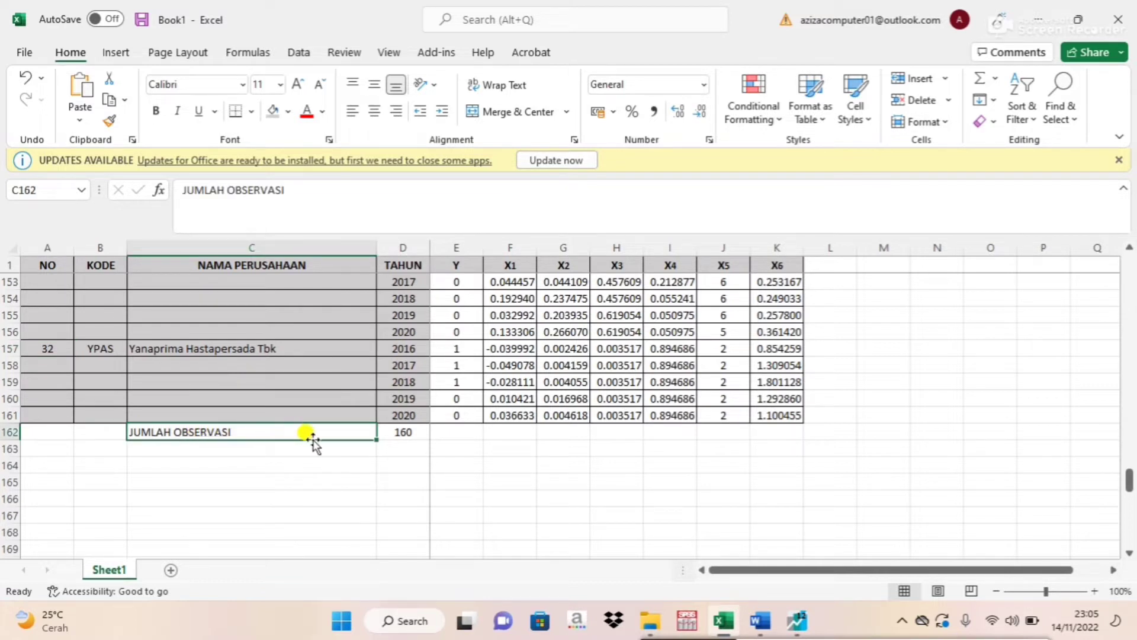
{"action": "left_click", "coordinate": [401, 431]}
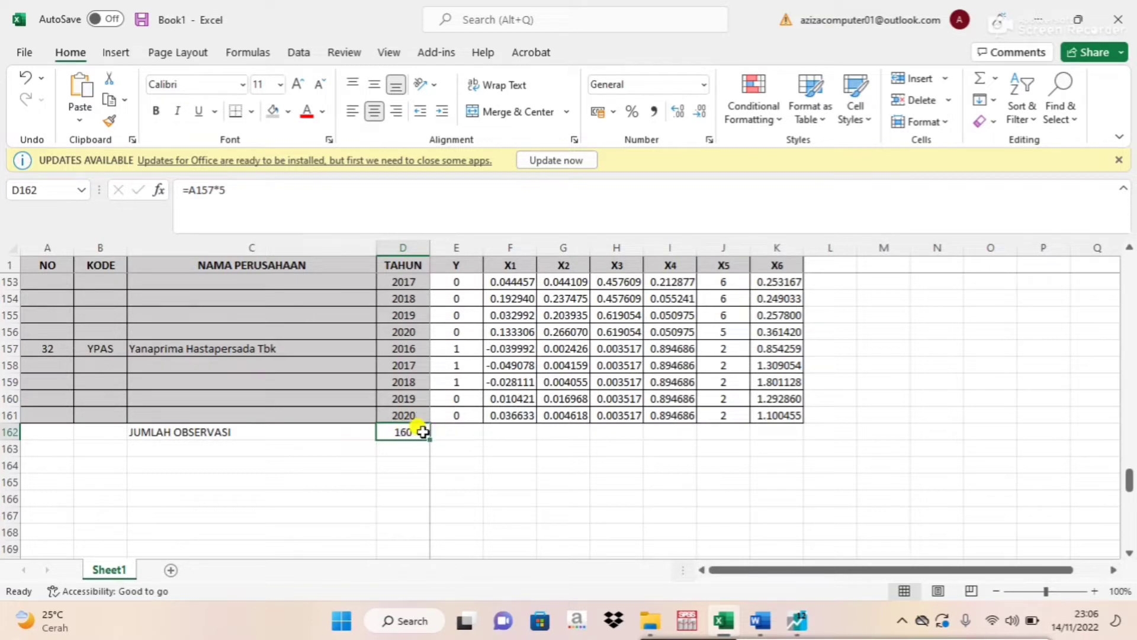
Switch to EViews and start a new workfile with the Balanced Panel structure type.
{"action": "left_click", "coordinate": [798, 623]}
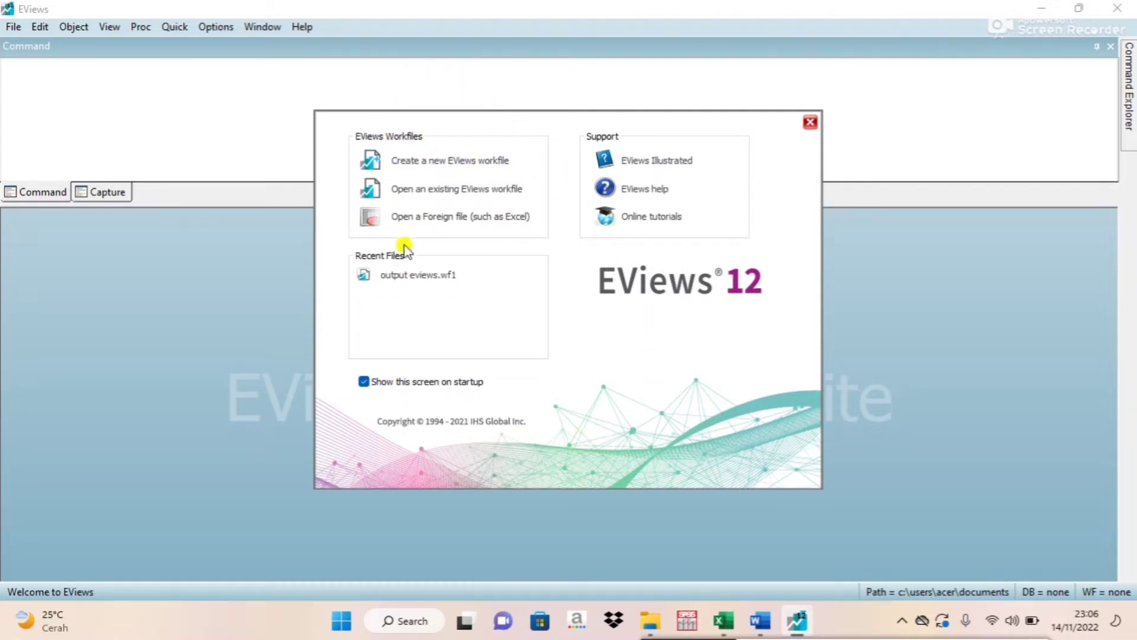
{"action": "left_click", "coordinate": [444, 161]}
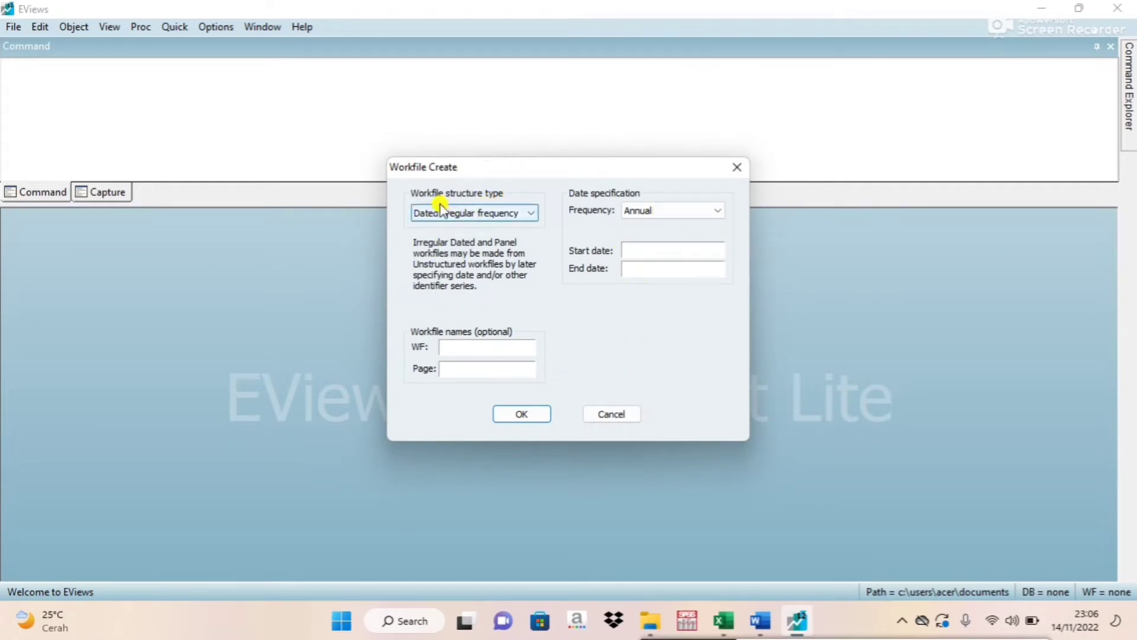
{"action": "left_click", "coordinate": [477, 217]}
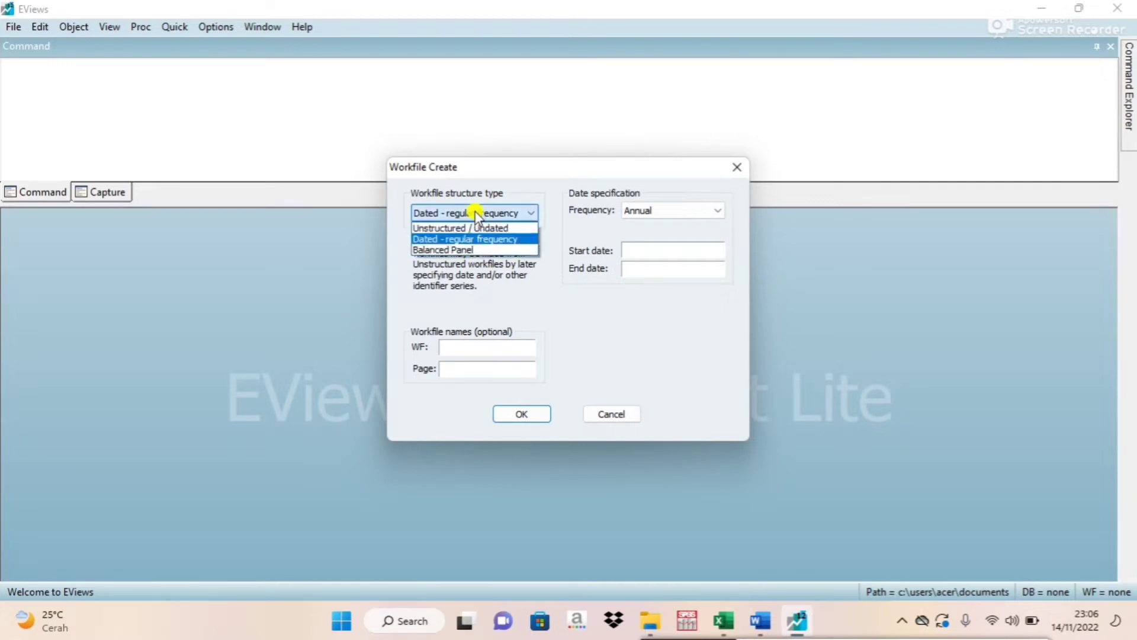
{"action": "left_click", "coordinate": [451, 250]}
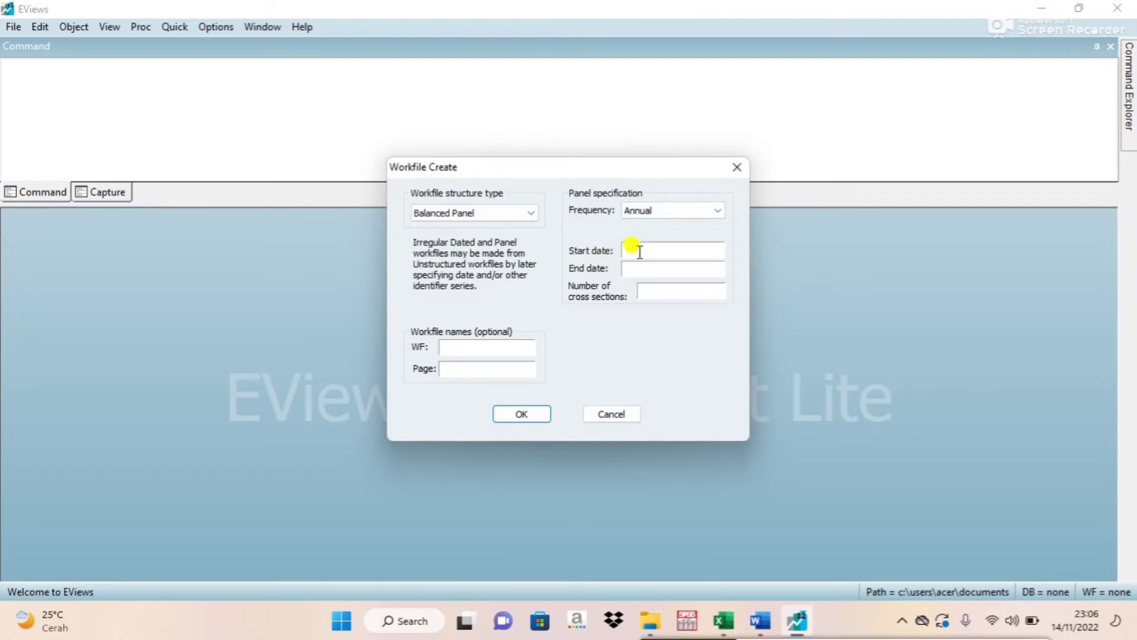
Check the years in Excel, then create the annual EViews workfile with start date 2016, end date 2020 and 160 cross sections.
{"action": "left_click", "coordinate": [723, 620]}
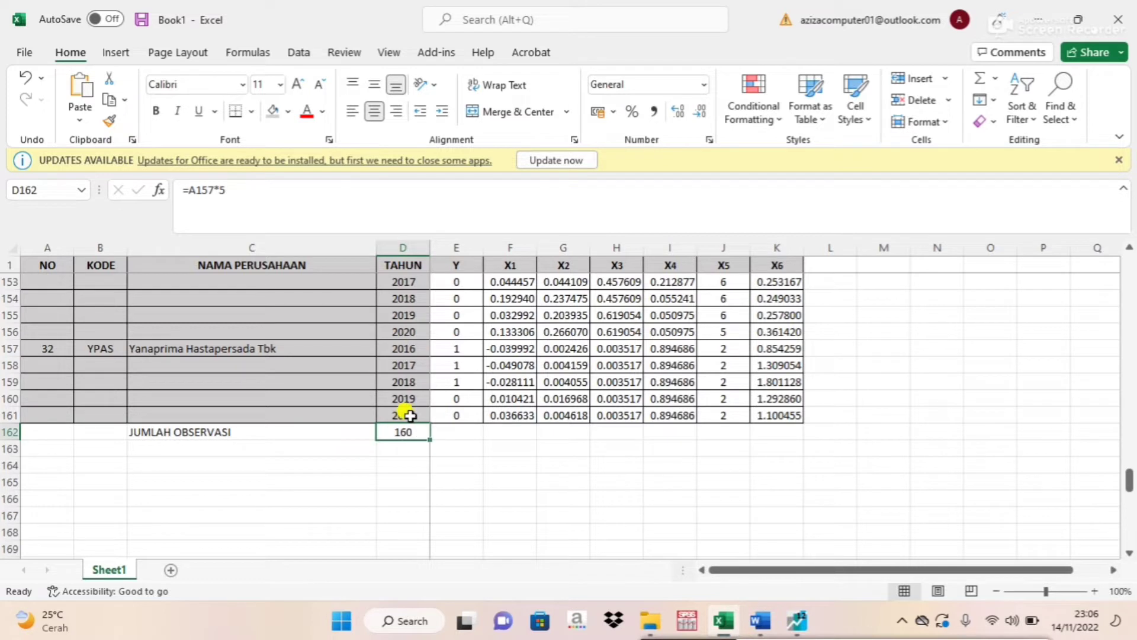
{"action": "left_click", "coordinate": [797, 620]}
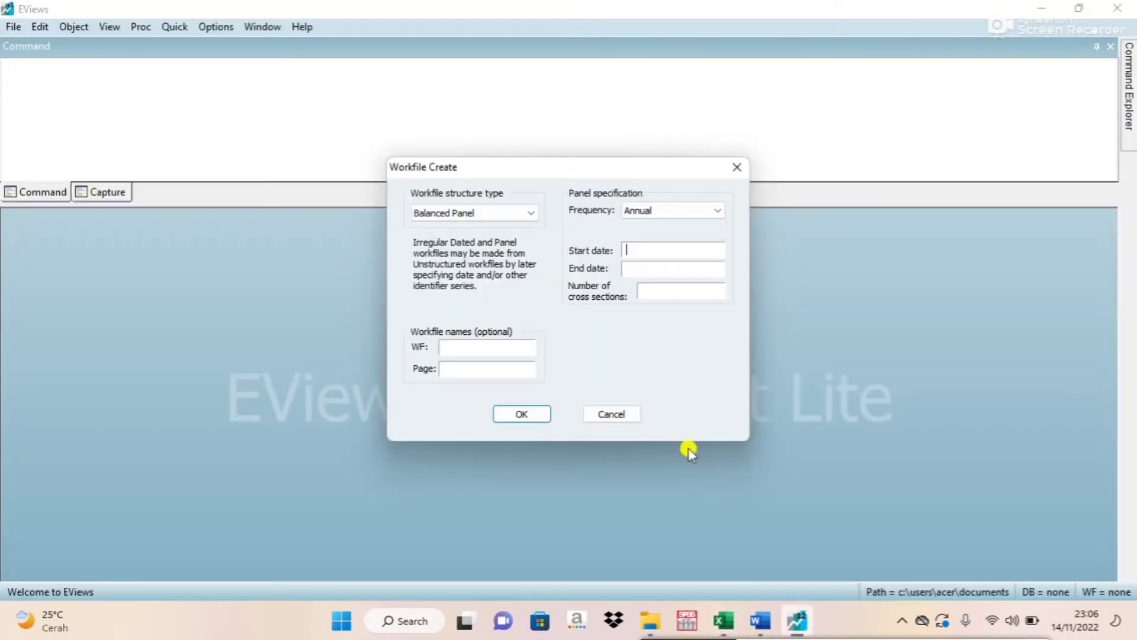
{"action": "type", "text": "2016"}
{"action": "left_click", "coordinate": [724, 620]}
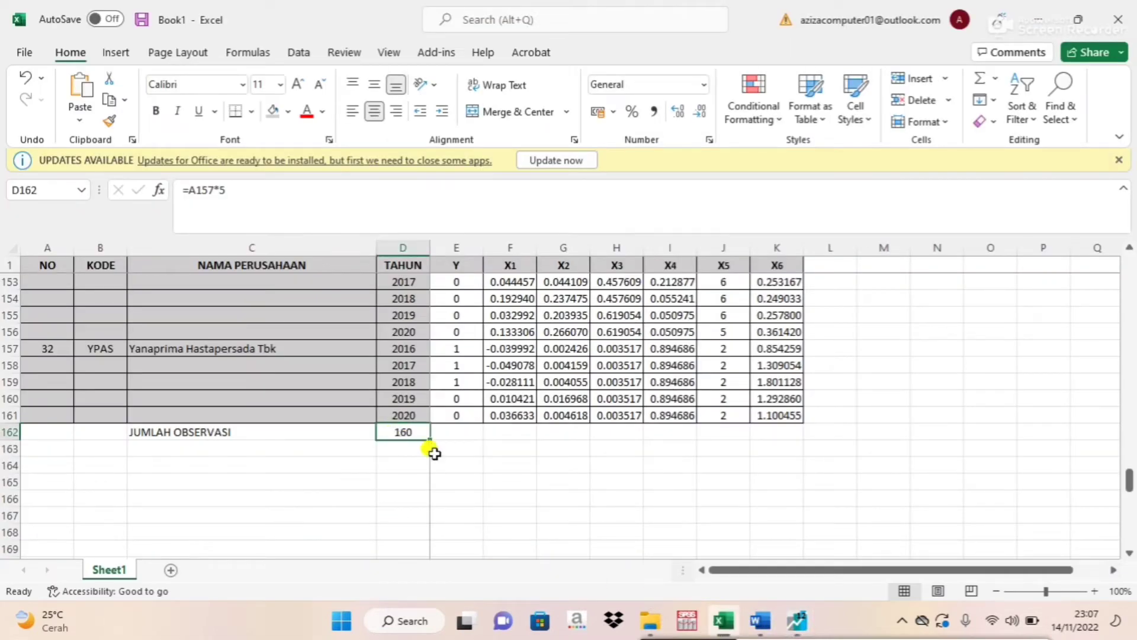
{"action": "left_click", "coordinate": [723, 620]}
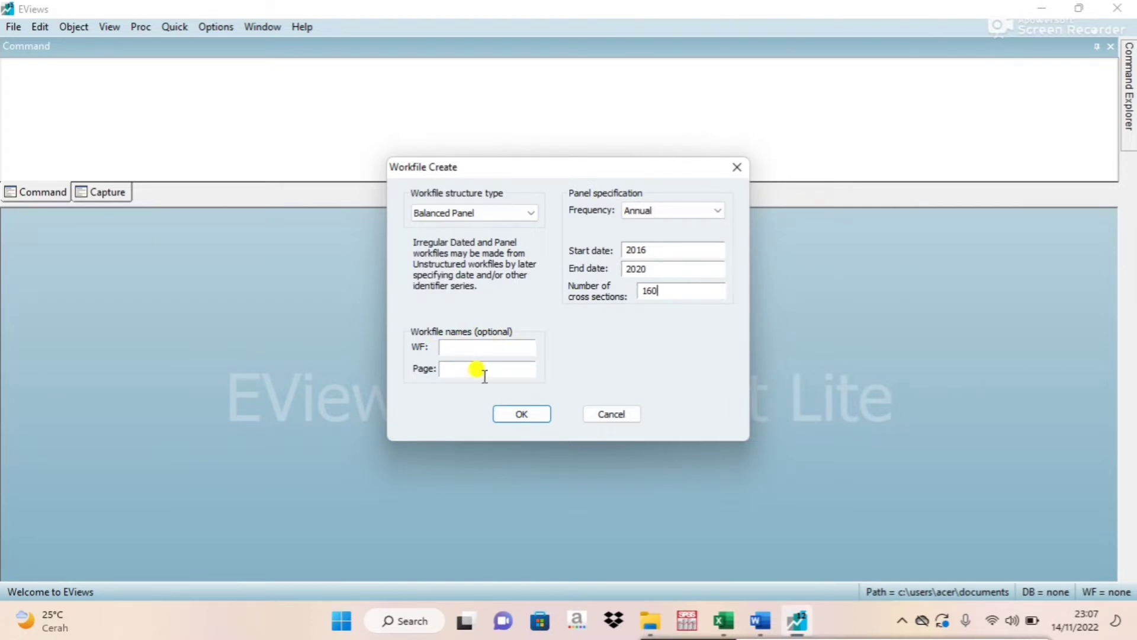
{"action": "left_click", "coordinate": [520, 413]}
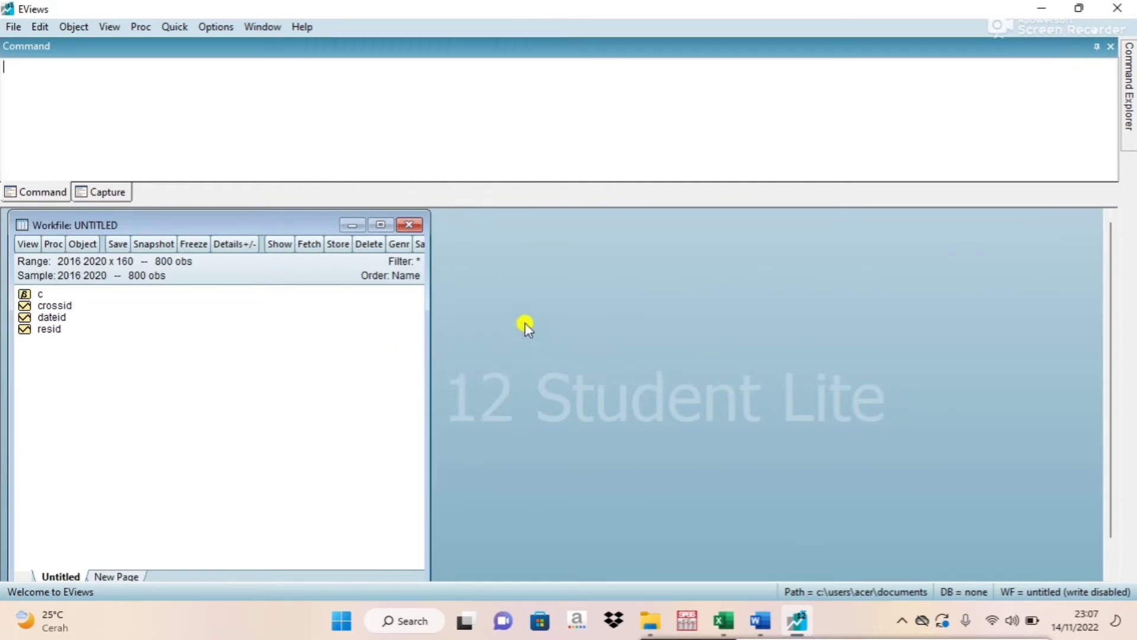
Open an empty group for editing series, place it beside the workfile window, and select the name cell above the first observation.
{"action": "left_click", "coordinate": [174, 27]}
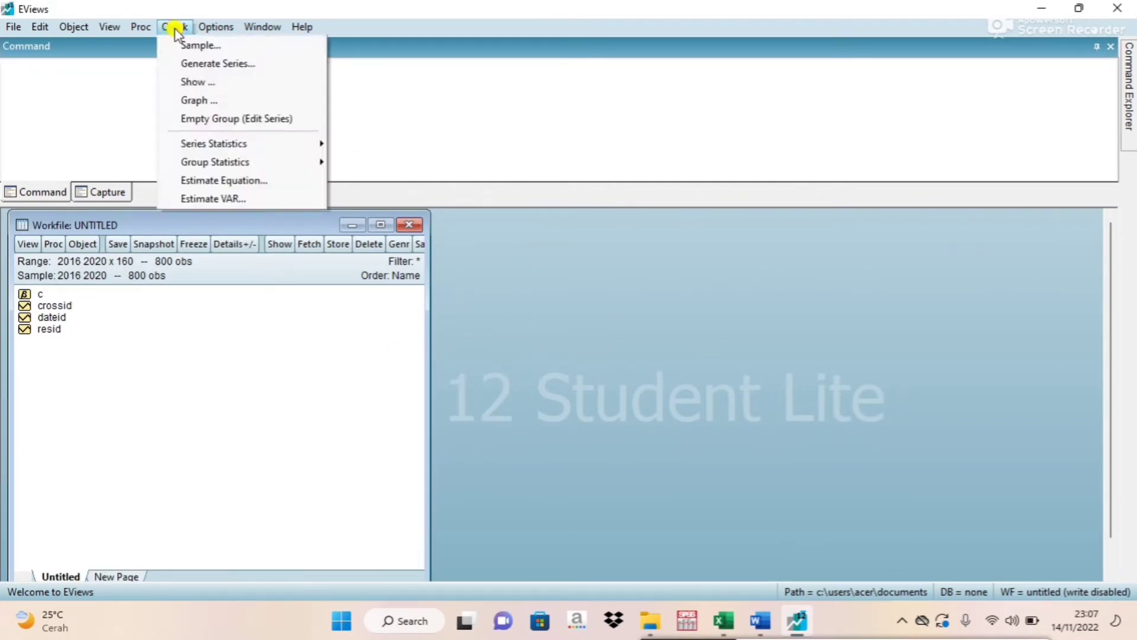
{"action": "left_click", "coordinate": [218, 119]}
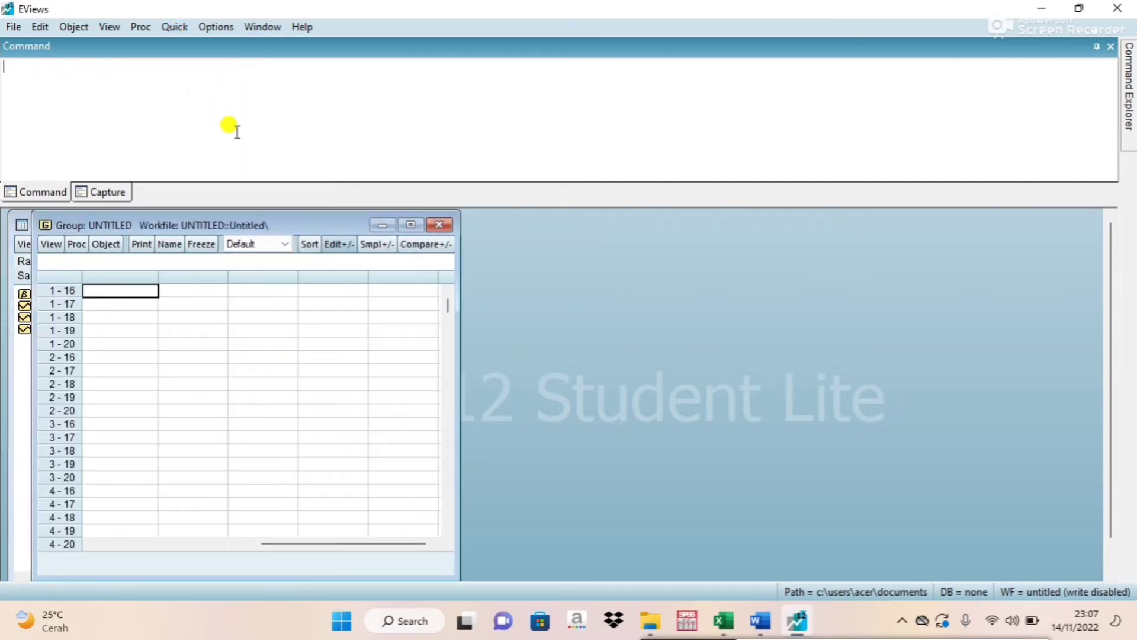
{"action": "left_click_drag", "start_coordinate": [254, 219], "coordinate": [652, 215]}
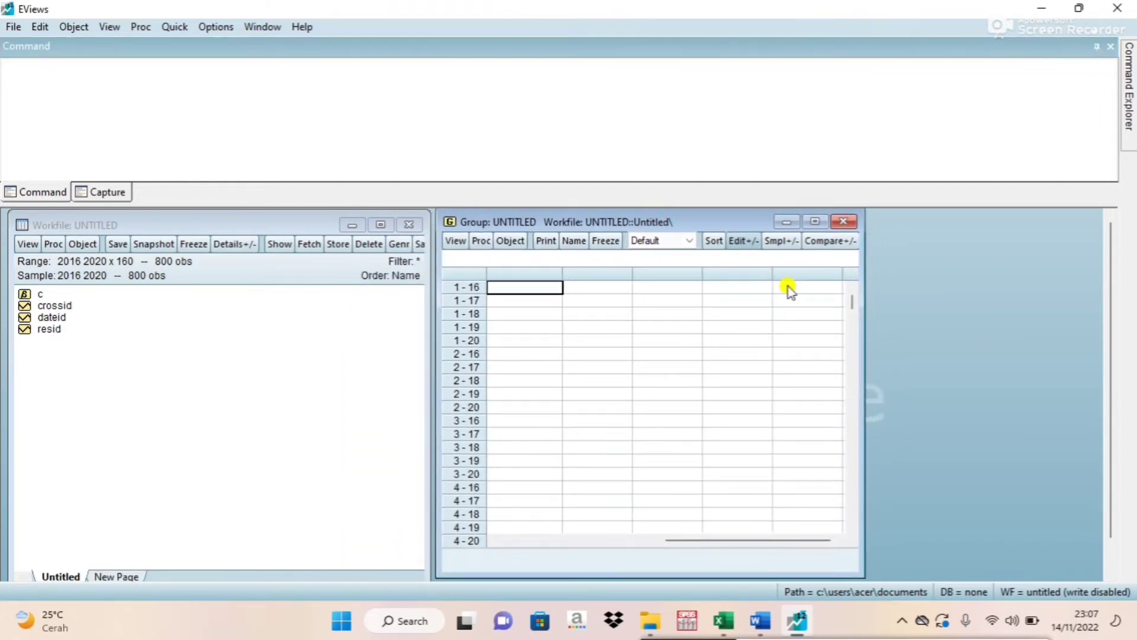
{"action": "scroll", "coordinate": [805, 298], "scroll_direction": "down", "scroll_amount": 5}
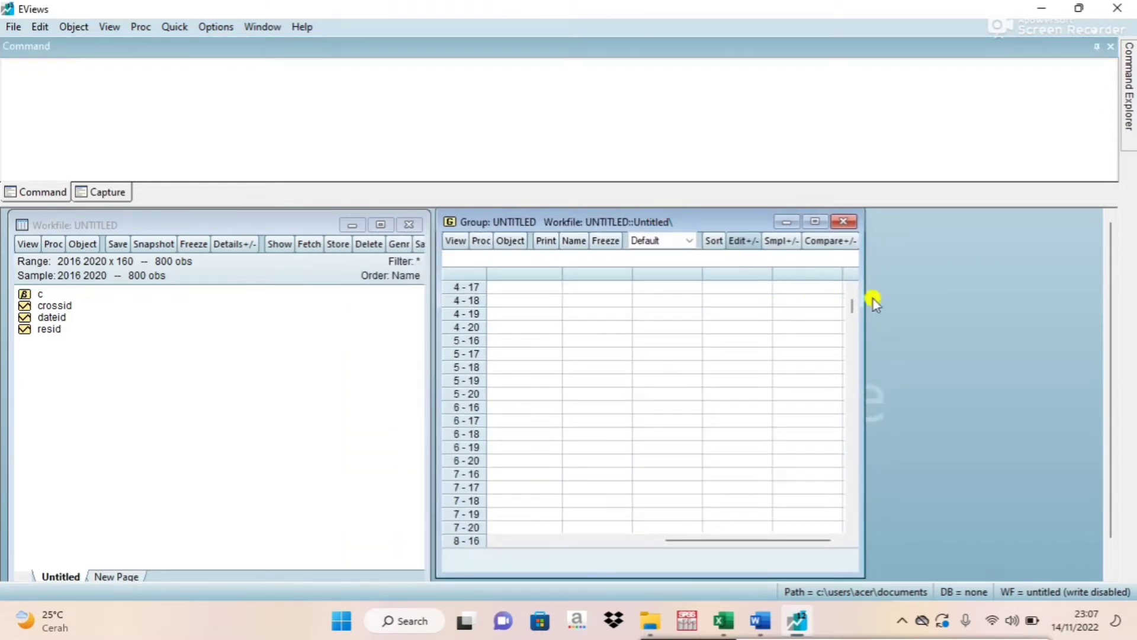
{"action": "left_click_drag", "start_coordinate": [855, 316], "coordinate": [848, 299]}
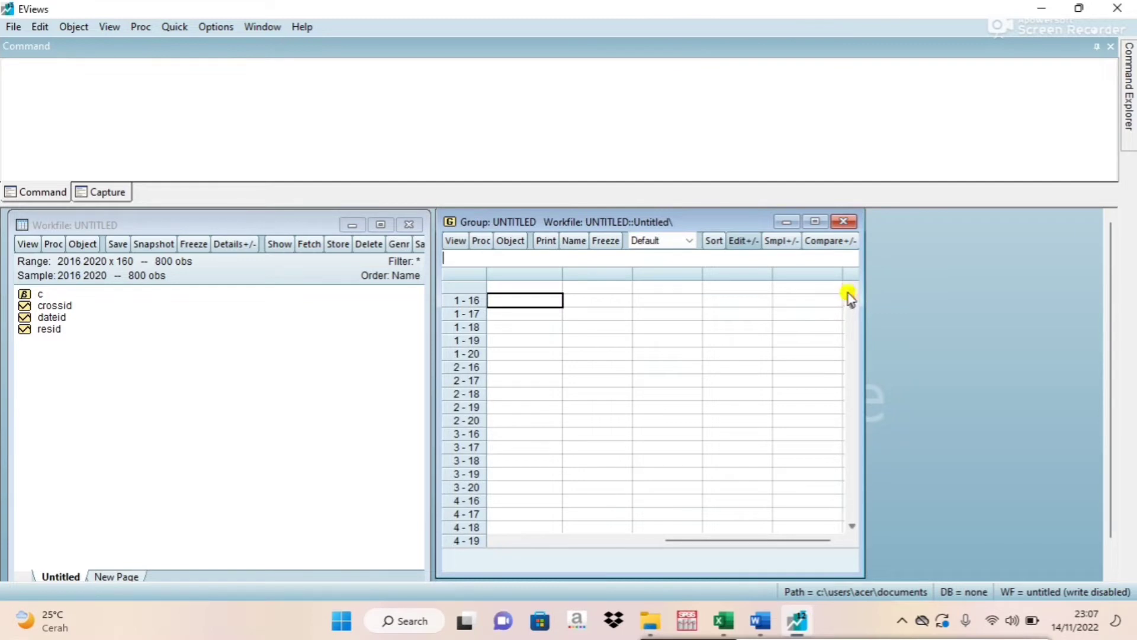
{"action": "left_click", "coordinate": [529, 287]}
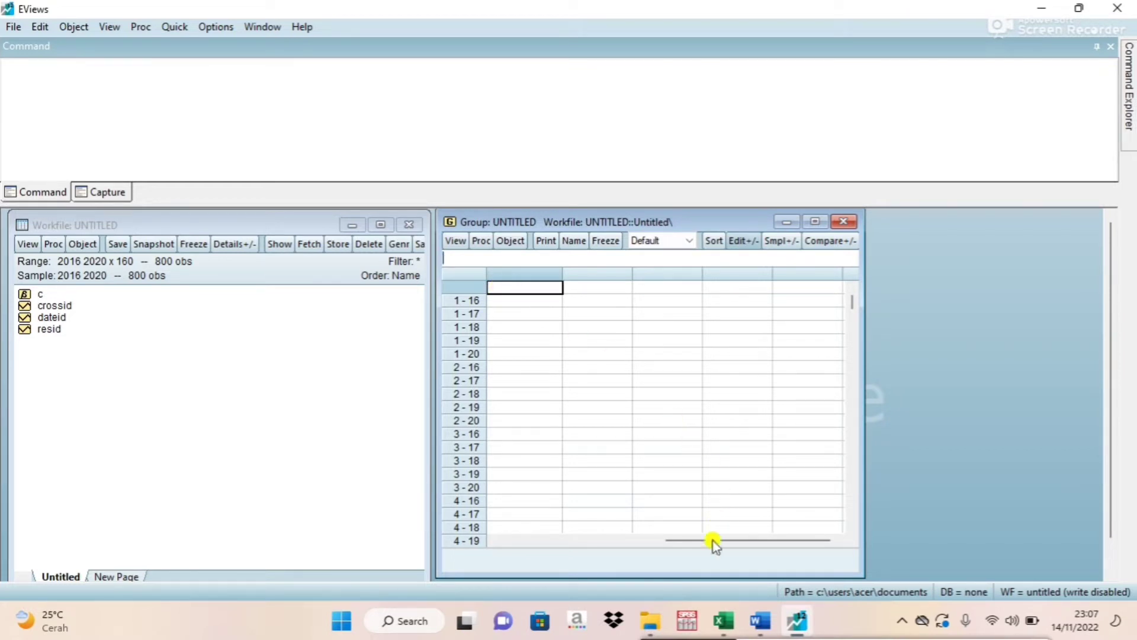
Switch to Excel and copy the Y and X1 to X6 data with their headers, range E1:K161.
{"action": "left_click", "coordinate": [724, 628]}
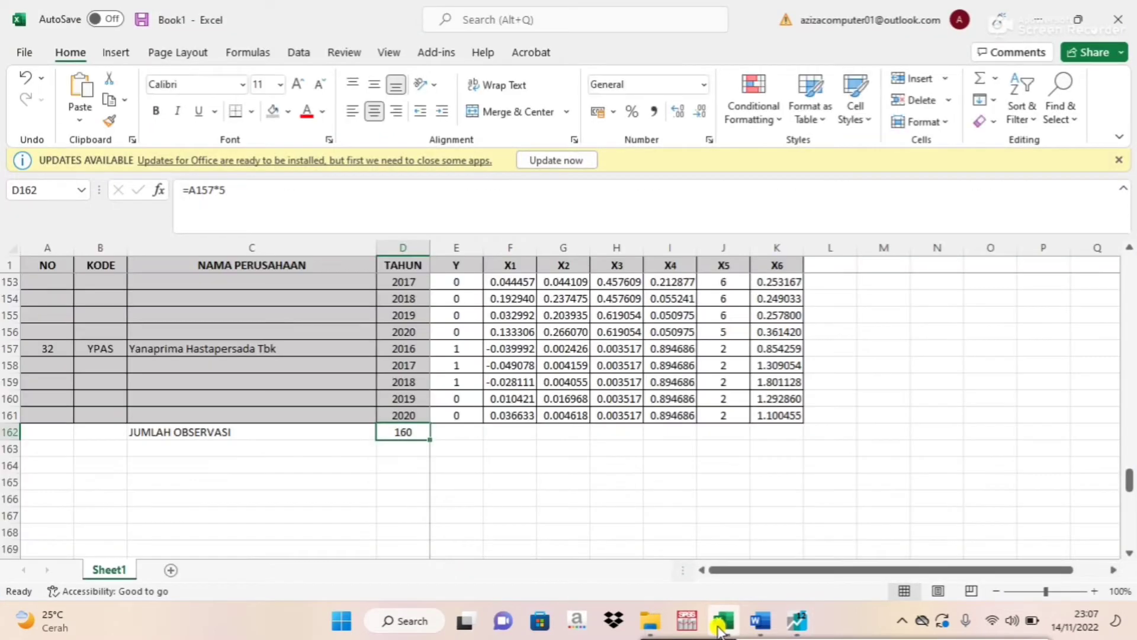
{"action": "left_click", "coordinate": [909, 450]}
{"action": "left_click_drag", "start_coordinate": [1128, 479], "coordinate": [1125, 249]}
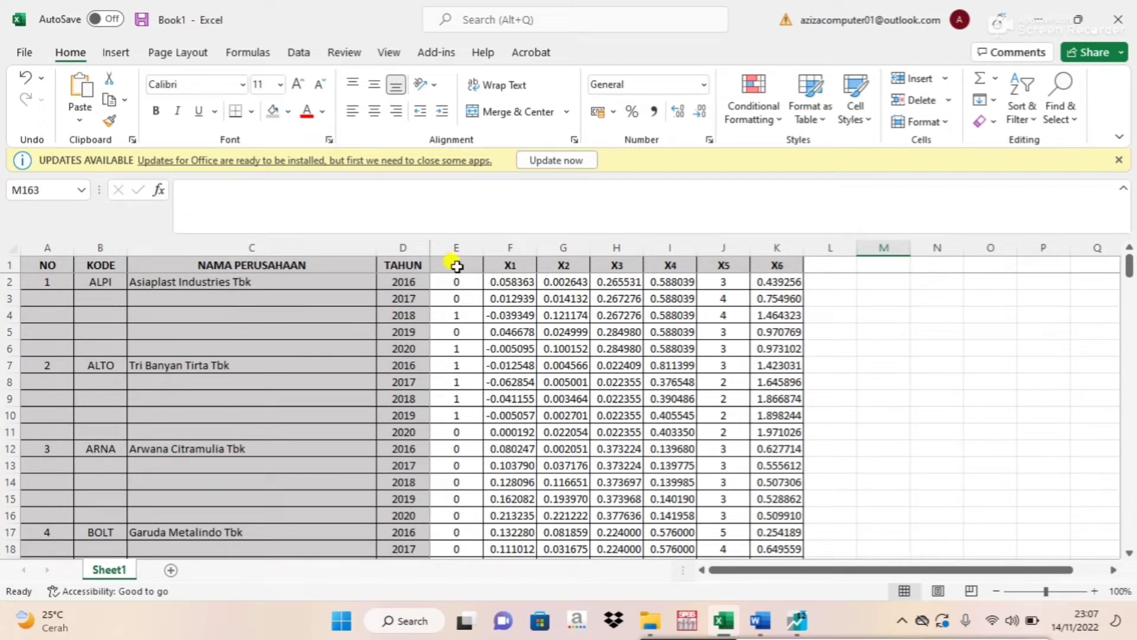
{"action": "left_click_drag", "start_coordinate": [453, 264], "coordinate": [481, 276]}
{"action": "left_click", "coordinate": [452, 264]}
{"action": "left_click", "coordinate": [466, 311]}
{"action": "left_click", "coordinate": [456, 263]}
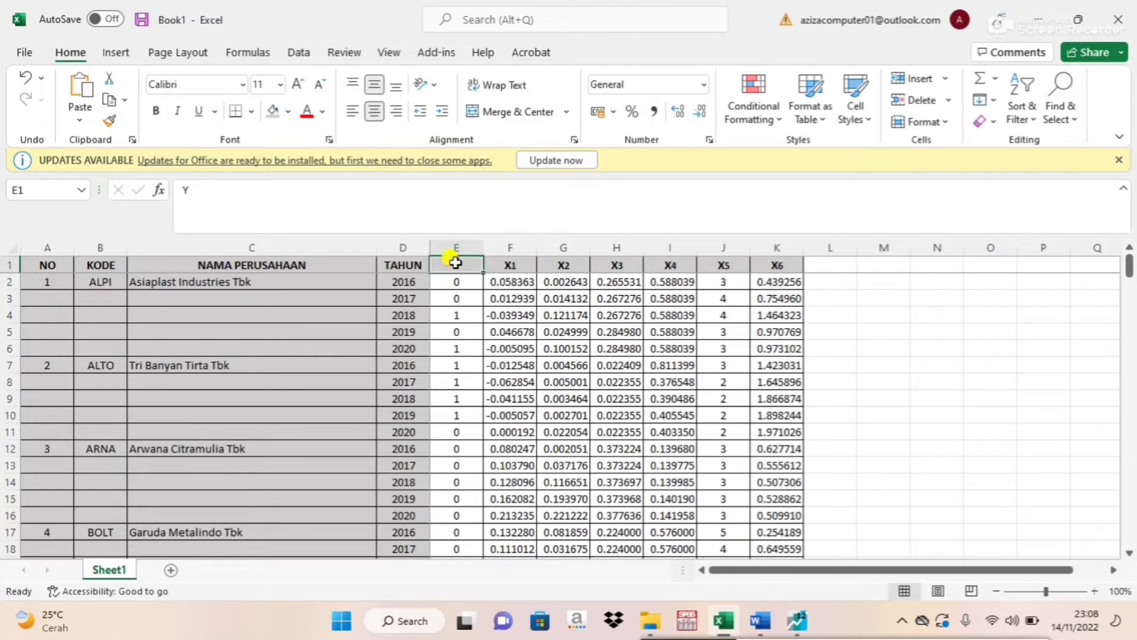
{"action": "left_click_drag", "start_coordinate": [450, 261], "coordinate": [760, 512]}
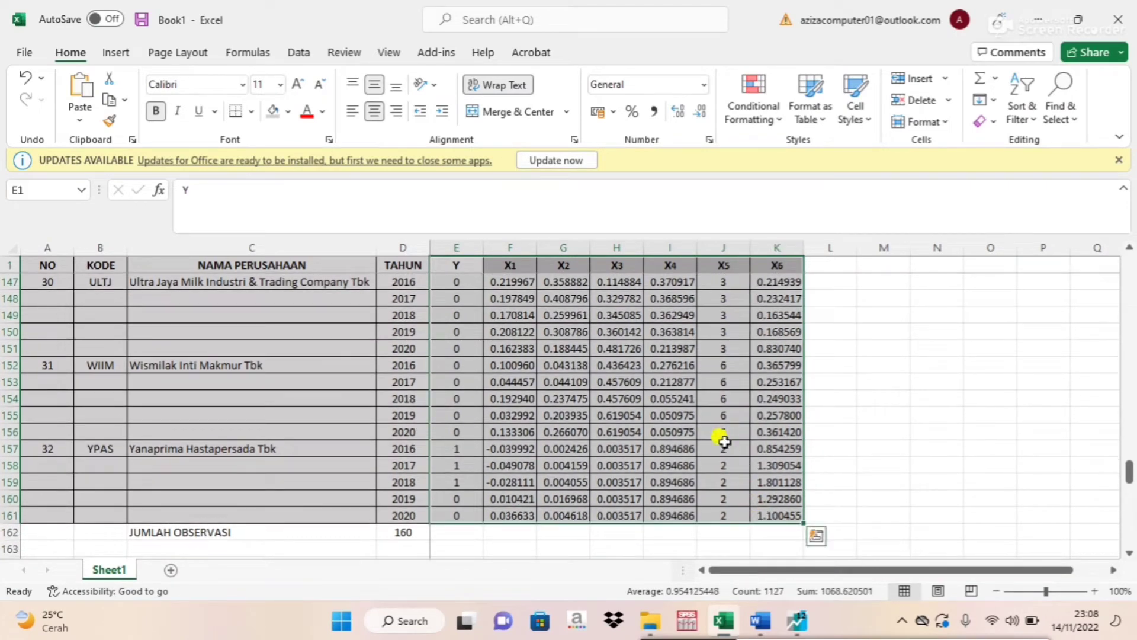
{"action": "right_click", "coordinate": [656, 361]}
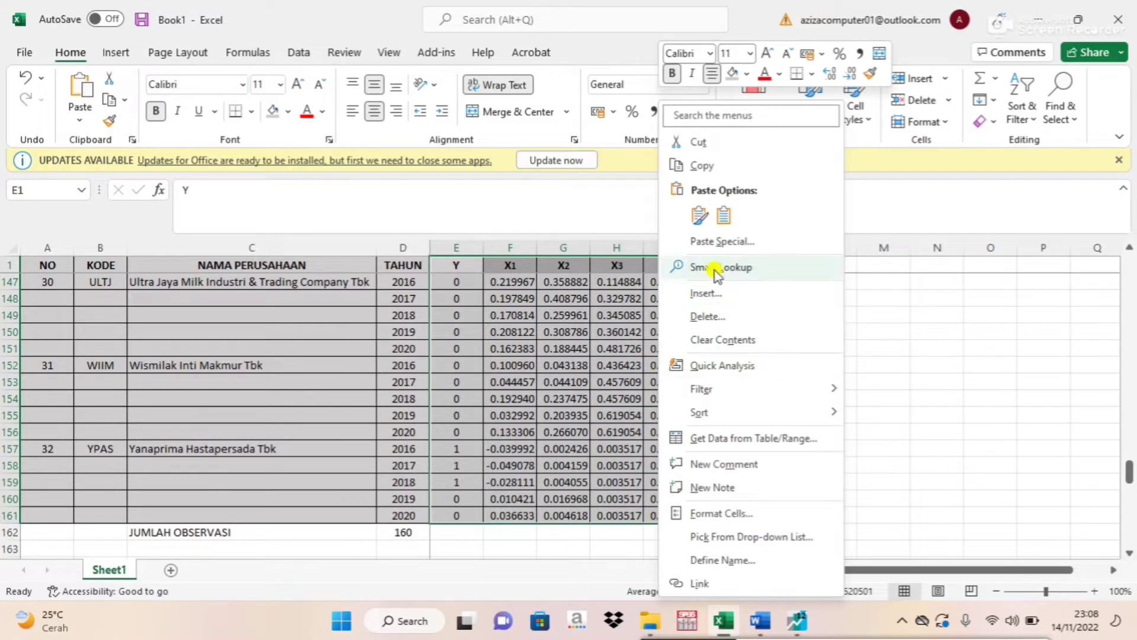
{"action": "left_click", "coordinate": [699, 165]}
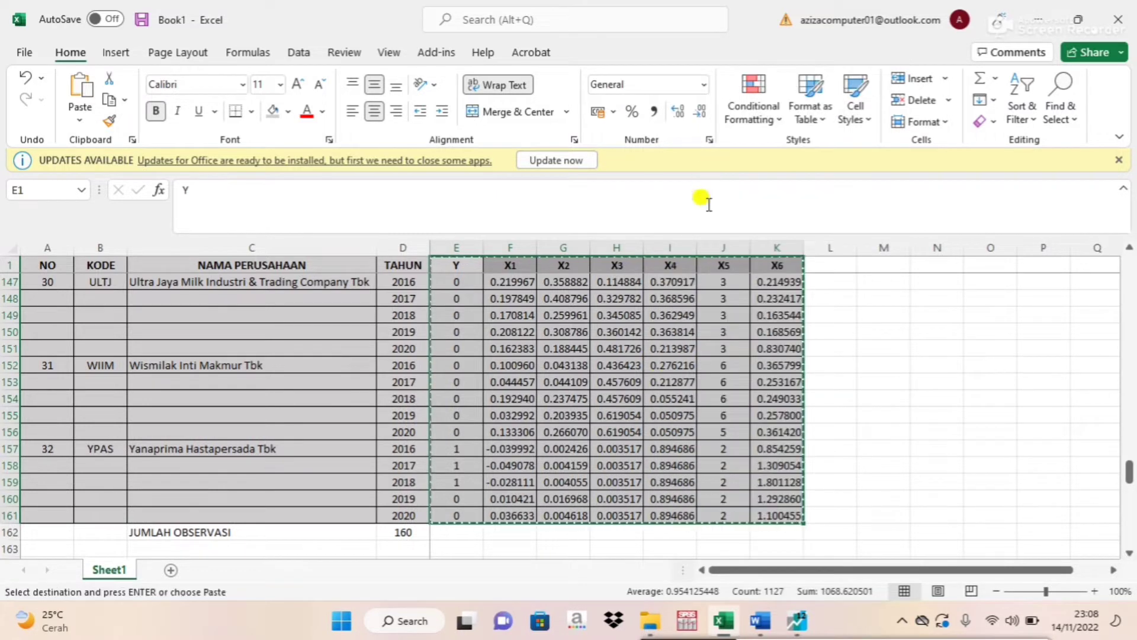
Switch to EViews and paste the copied Y and X1 to X6 data into the empty group, starting at the first name cell.
{"action": "left_click", "coordinate": [796, 620]}
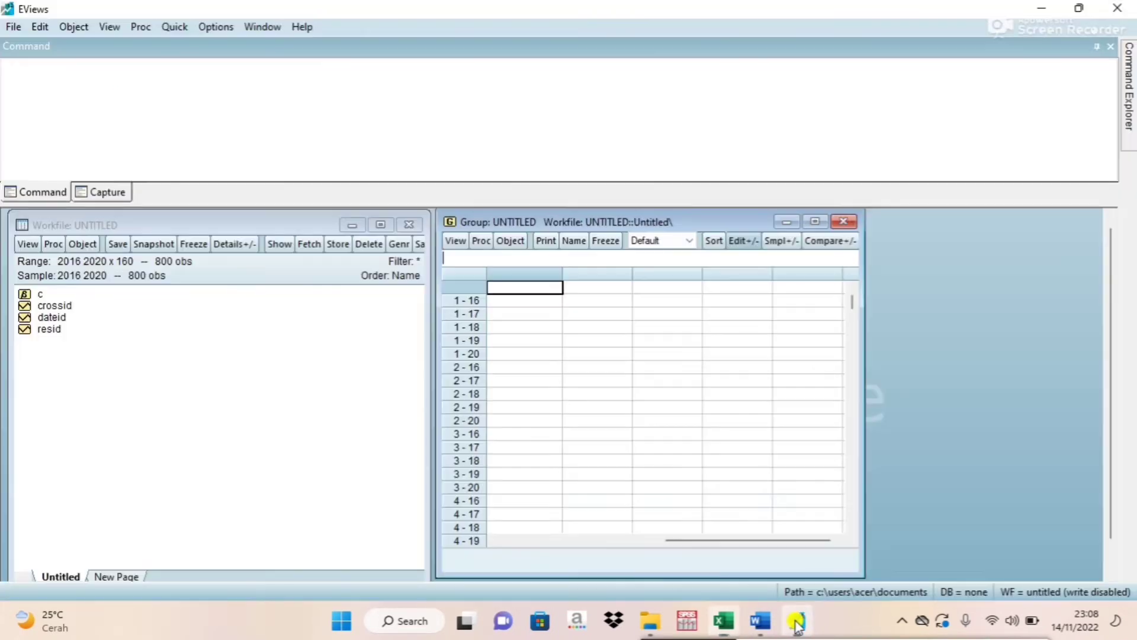
{"action": "right_click", "coordinate": [515, 288]}
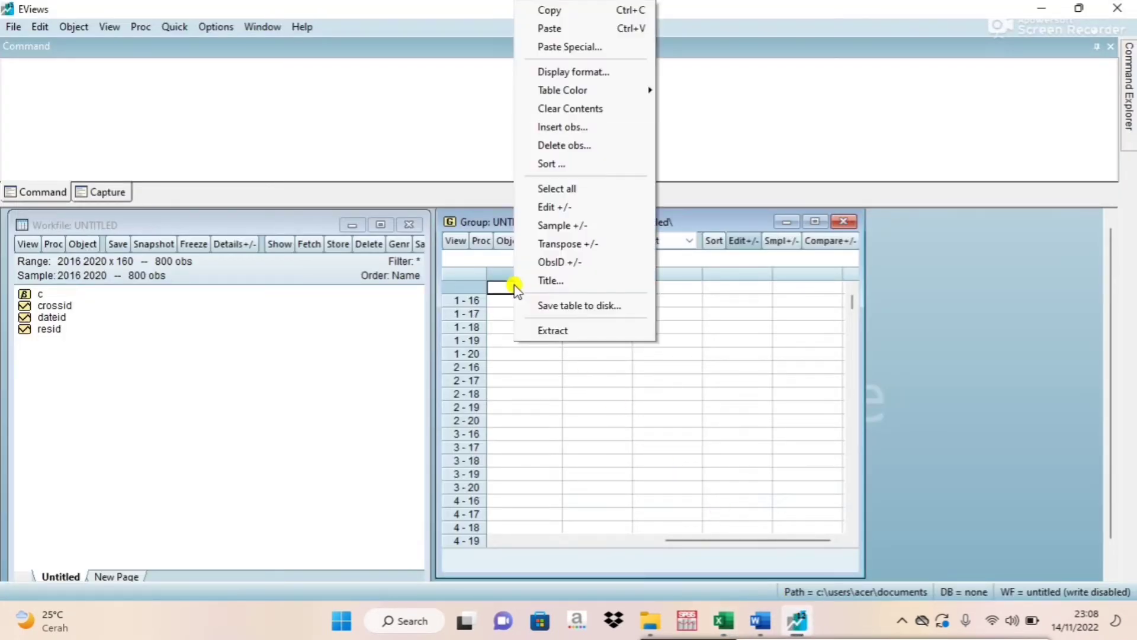
{"action": "left_click", "coordinate": [554, 25]}
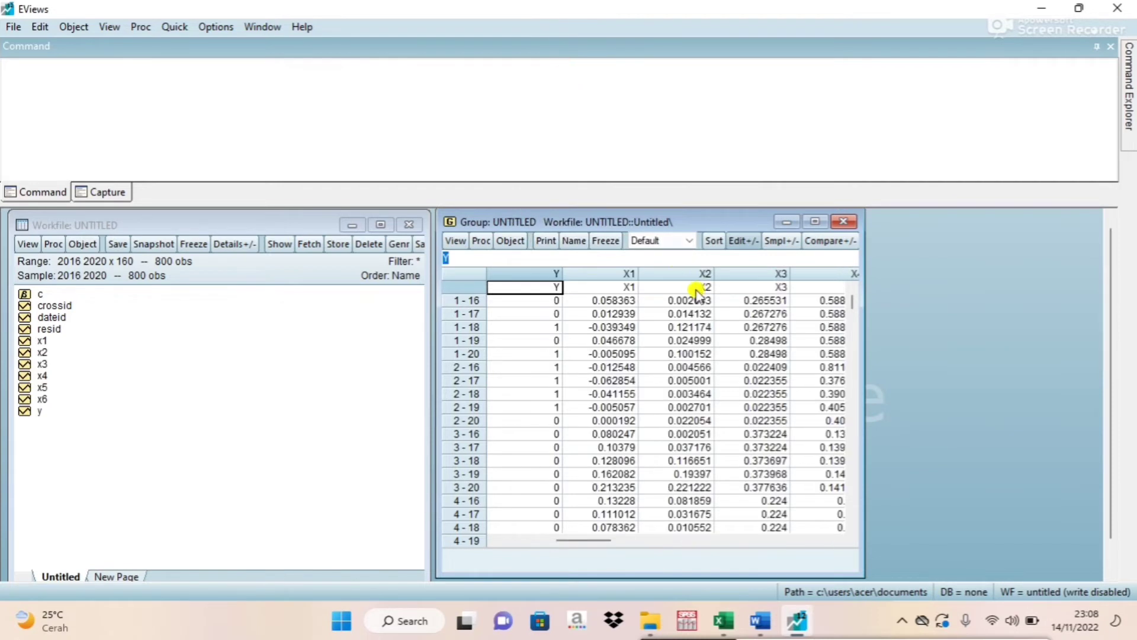
{"action": "left_click_drag", "start_coordinate": [589, 541], "coordinate": [510, 541]}
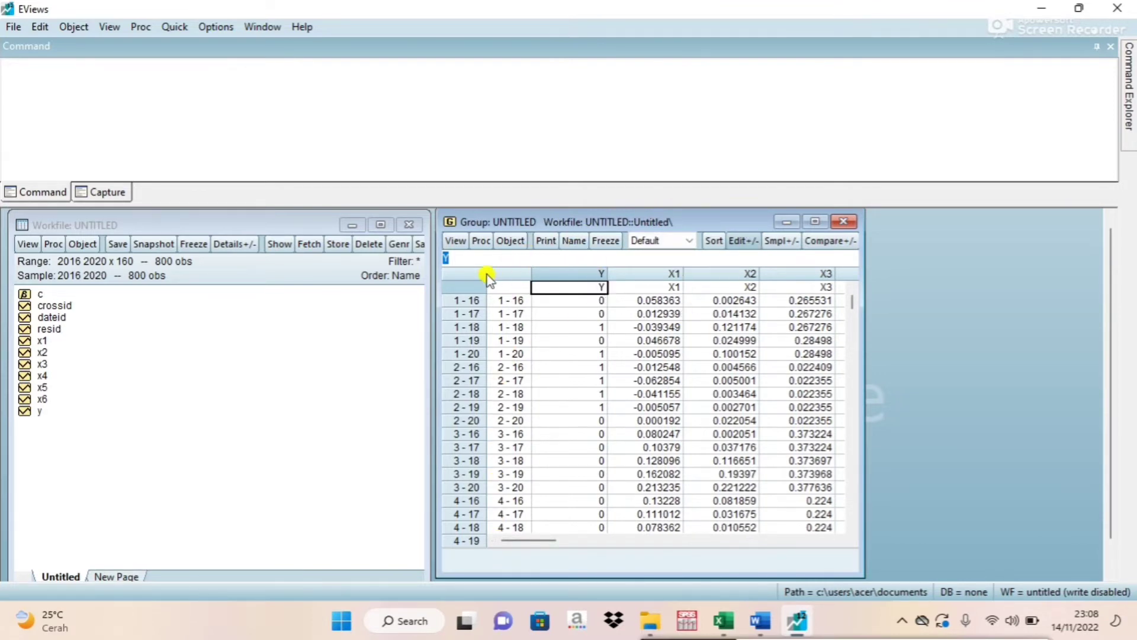
Review the panel regression estimation approaches in the Word notes and return to EViews.
{"action": "left_click", "coordinate": [760, 622]}
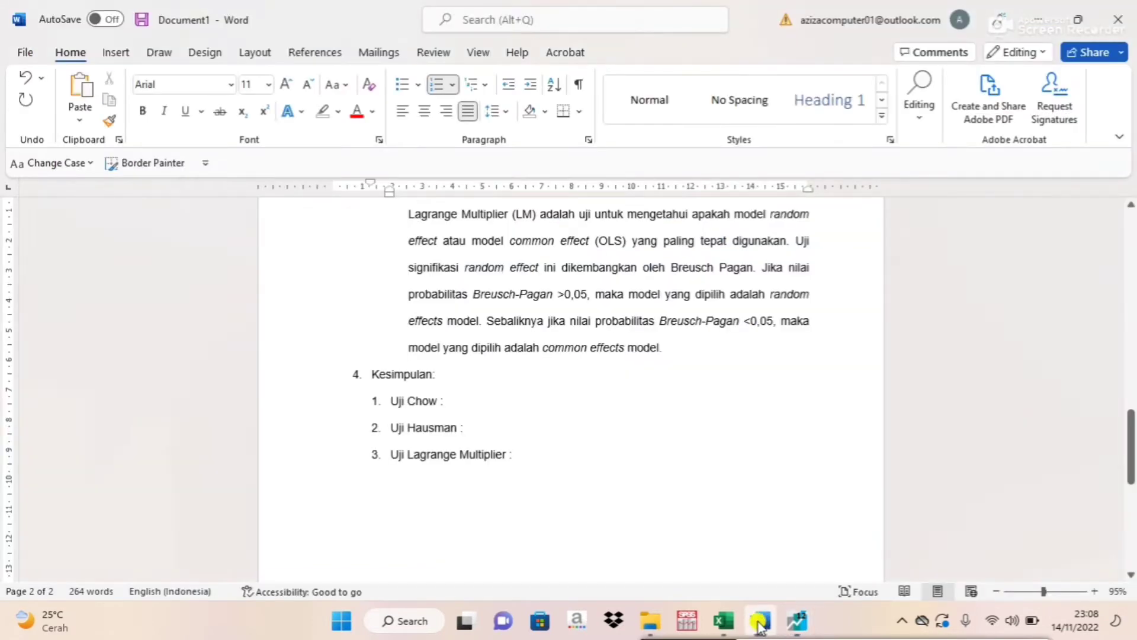
{"action": "left_click_drag", "start_coordinate": [1125, 431], "coordinate": [1113, 254]}
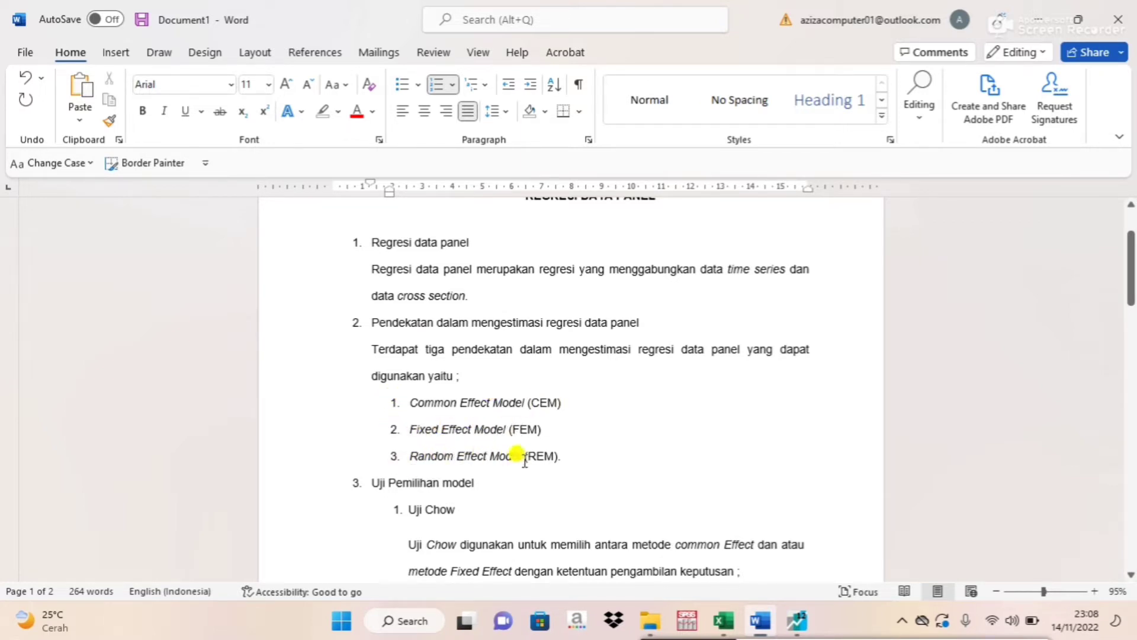
{"action": "left_click", "coordinate": [797, 622]}
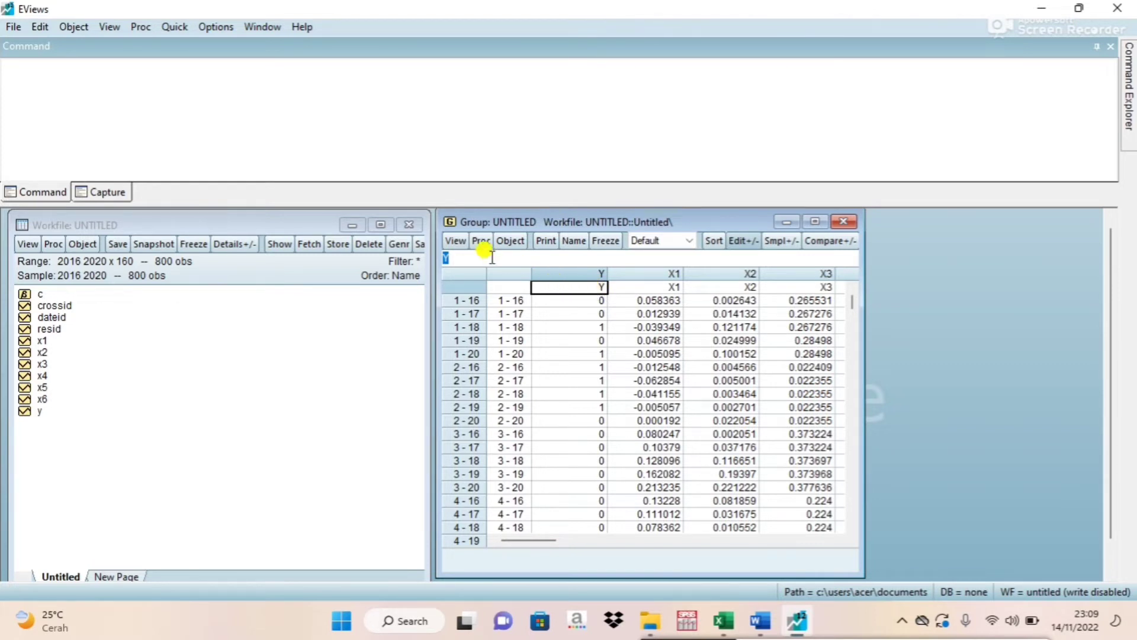
Make an equation from the group and rewrite its specification as y c x1 x2 x3 x4 x5 x6.
{"action": "left_click", "coordinate": [481, 241]}
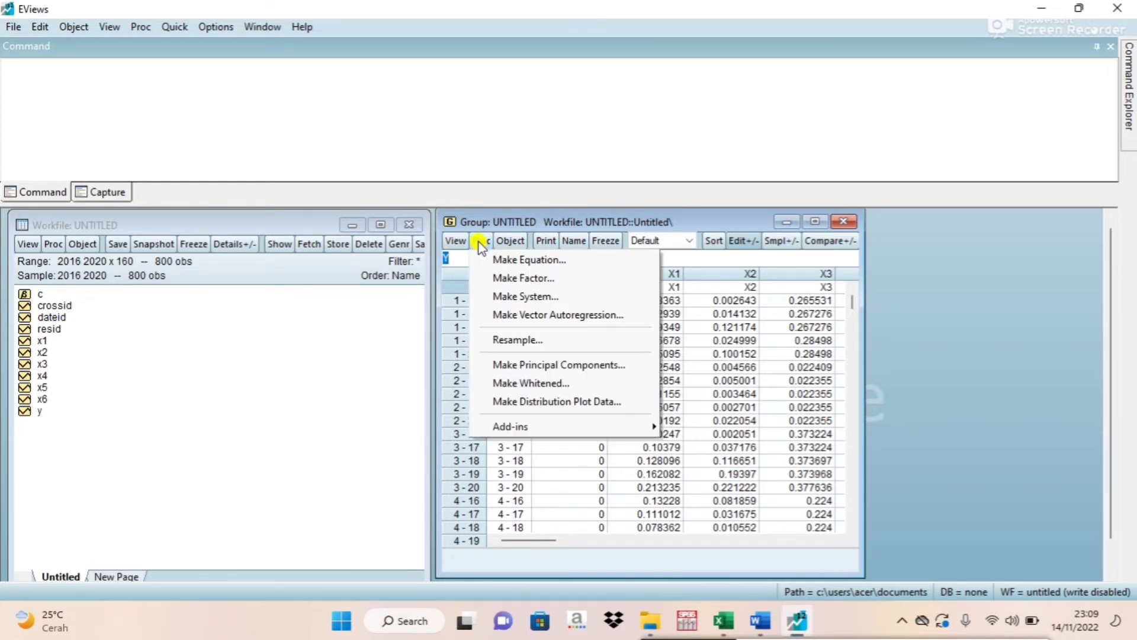
{"action": "left_click", "coordinate": [513, 261]}
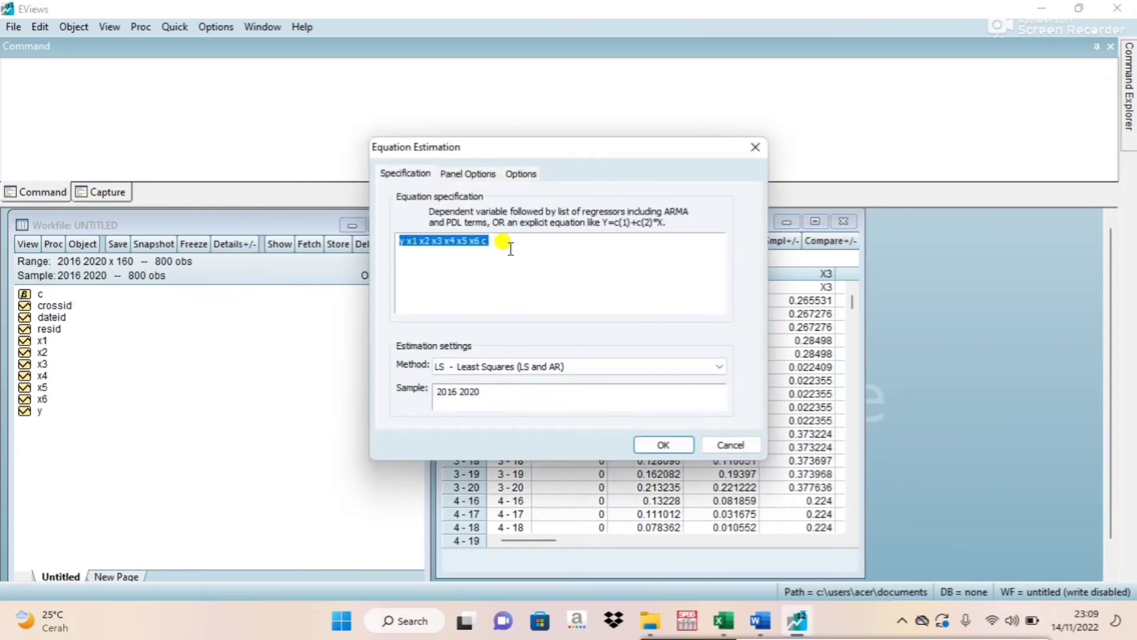
{"action": "left_click", "coordinate": [506, 245]}
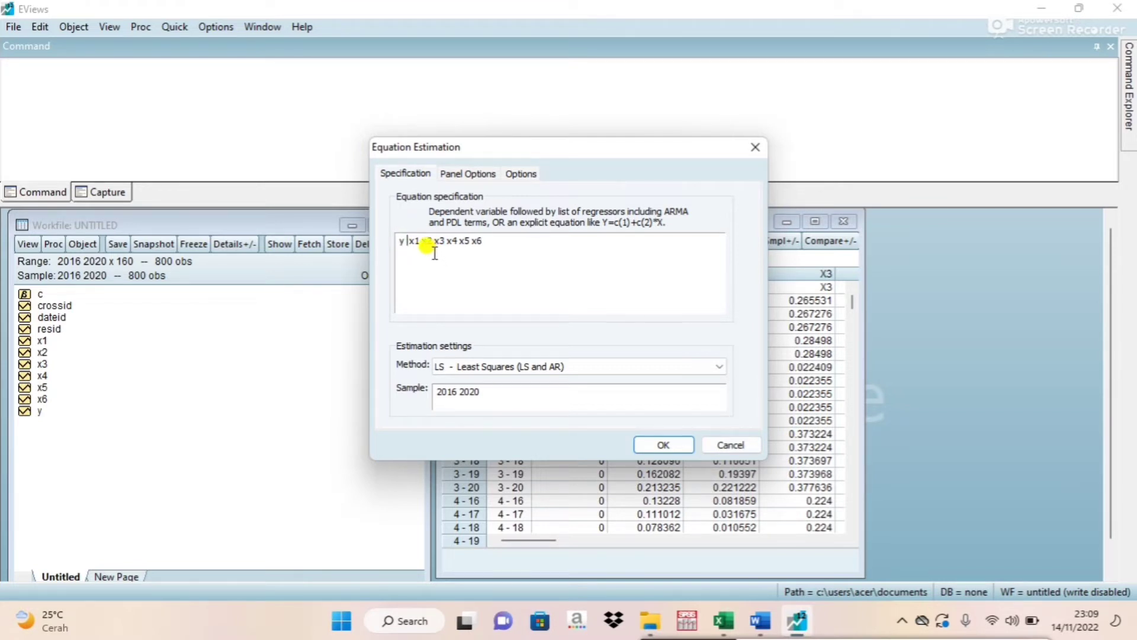
{"action": "type", "text": "C"}
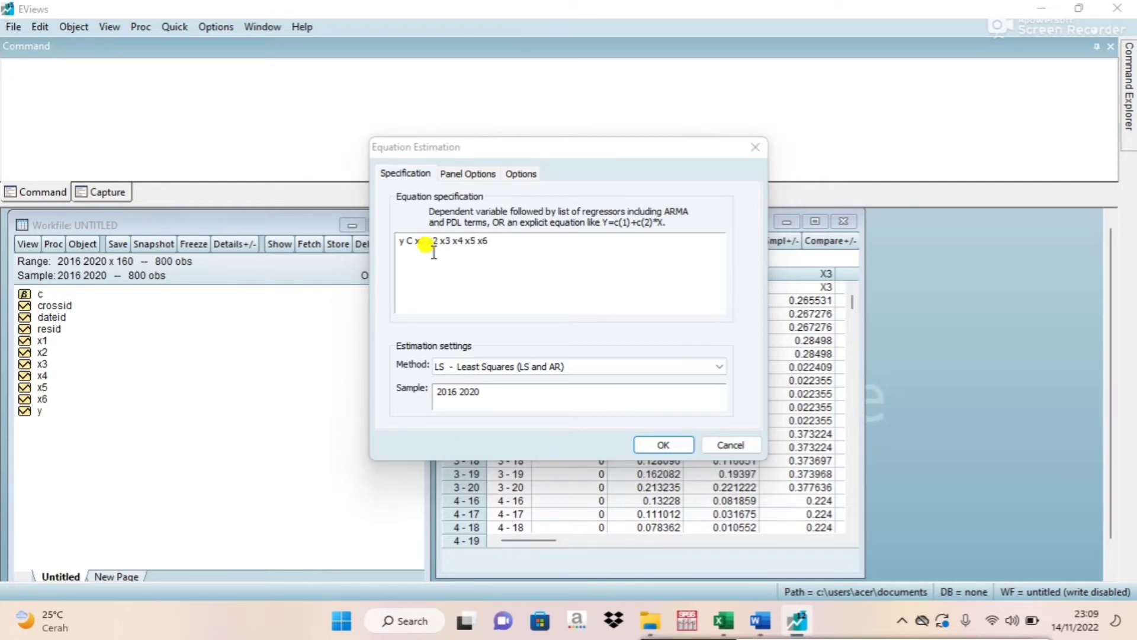
{"action": "key", "text": "BackSpace"}
{"action": "key", "text": "Caps_Lock"}
{"action": "type", "text": "d"}
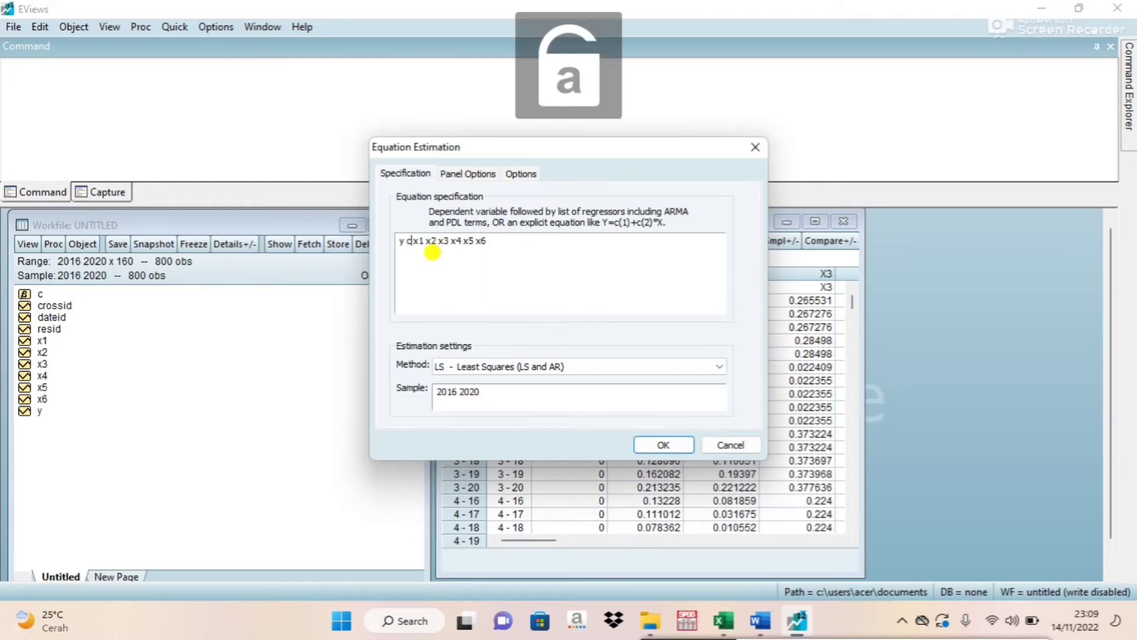
{"action": "left_click", "coordinate": [501, 237]}
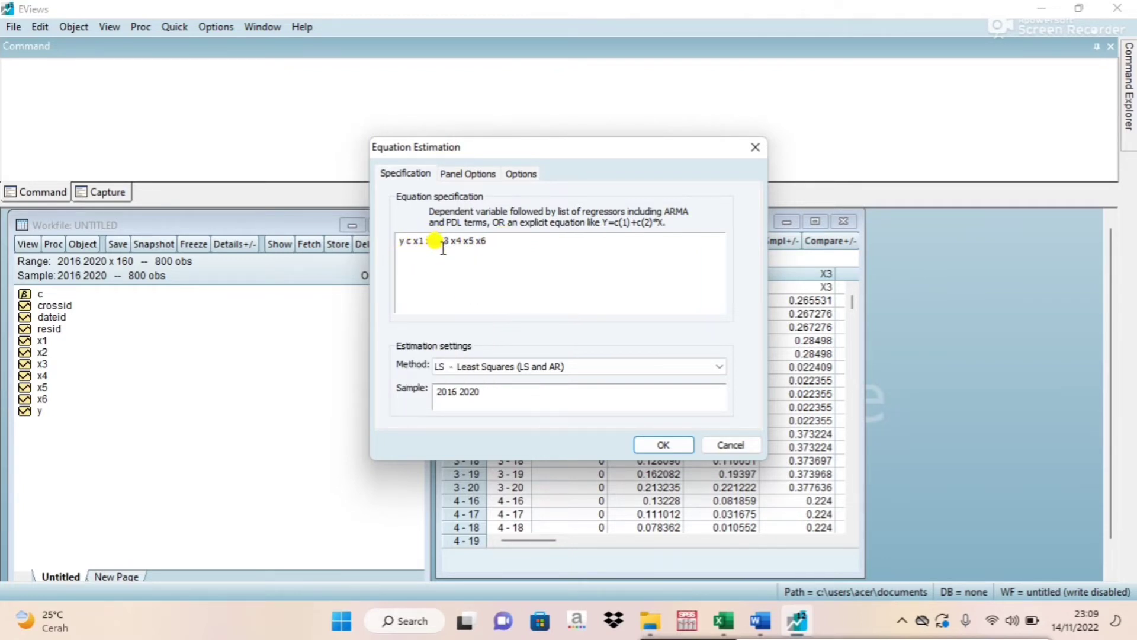
Estimate the equation by least squares without cross-section effects, period effects or weights, and place its output beside the workfile window.
{"action": "left_click", "coordinate": [465, 177]}
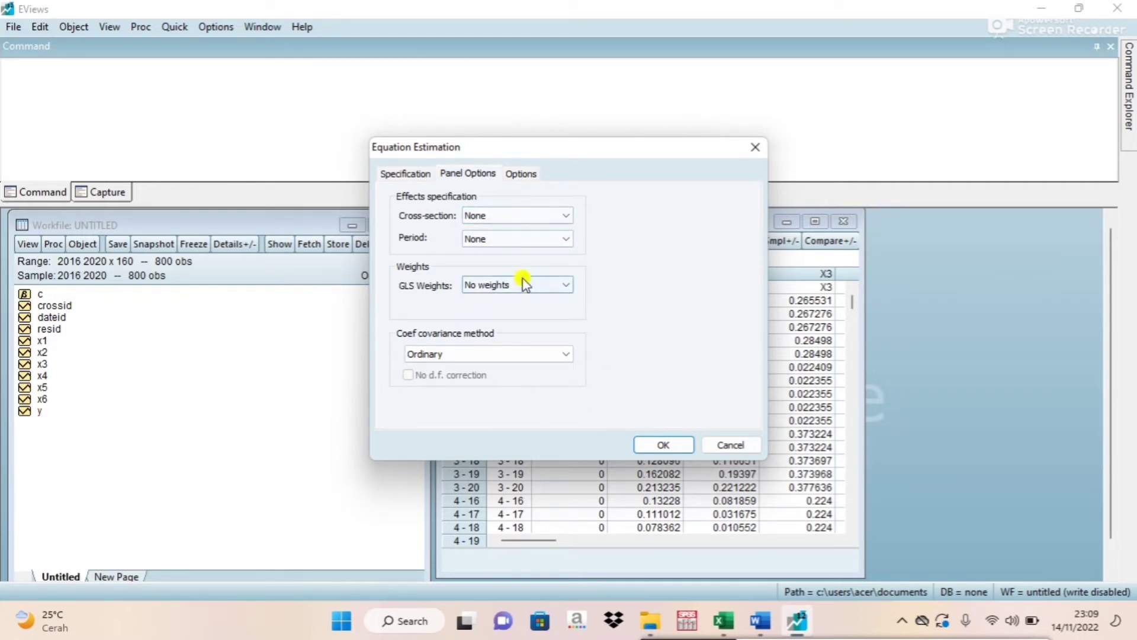
{"action": "left_click", "coordinate": [663, 445]}
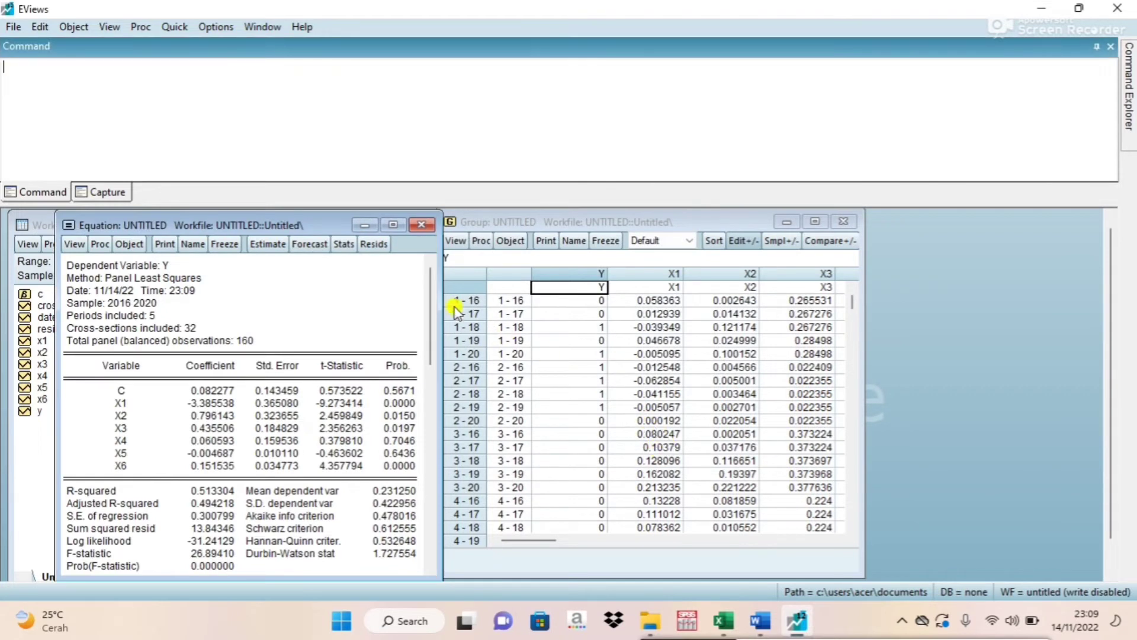
{"action": "left_click_drag", "start_coordinate": [274, 221], "coordinate": [524, 220]}
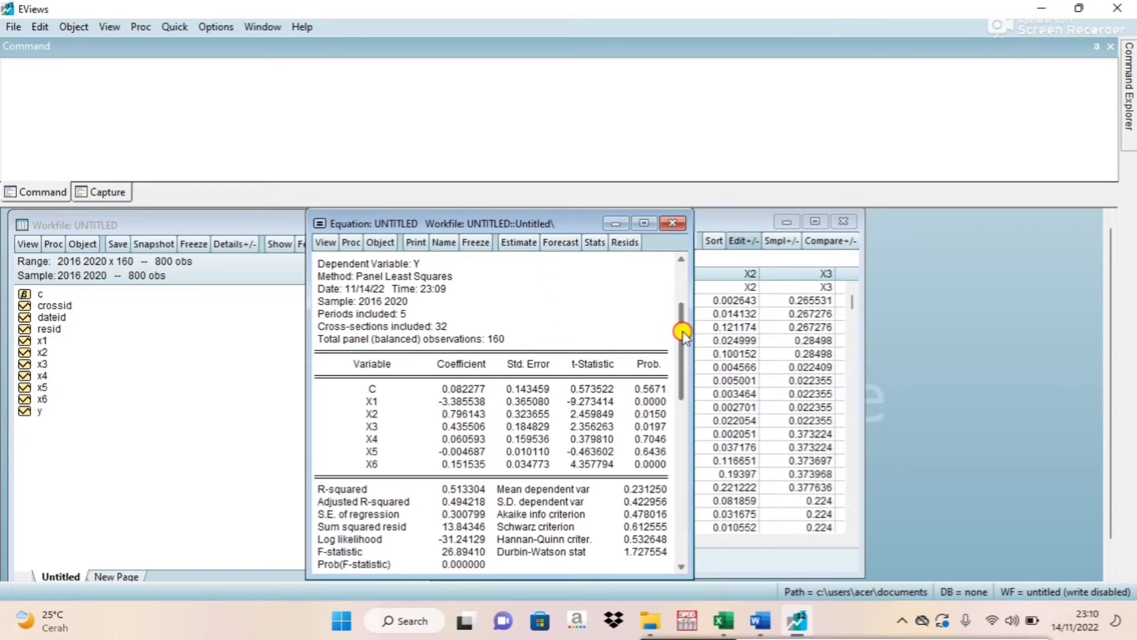
{"action": "left_click_drag", "start_coordinate": [682, 333], "coordinate": [676, 279]}
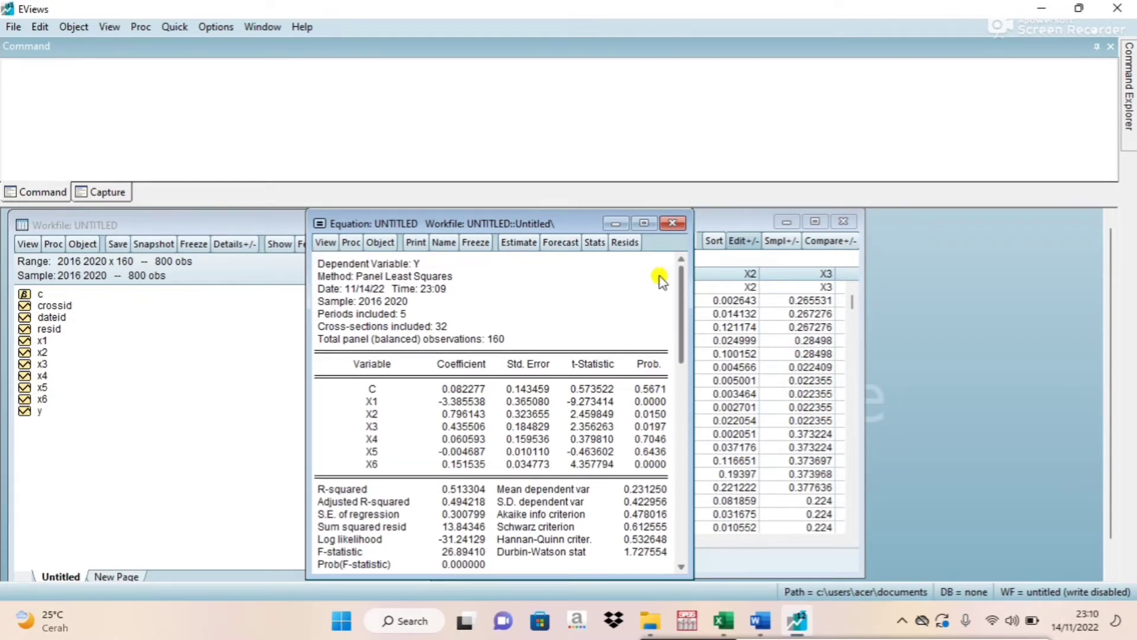
Freeze the estimation output as a table named cem and close the table.
{"action": "left_click", "coordinate": [474, 244]}
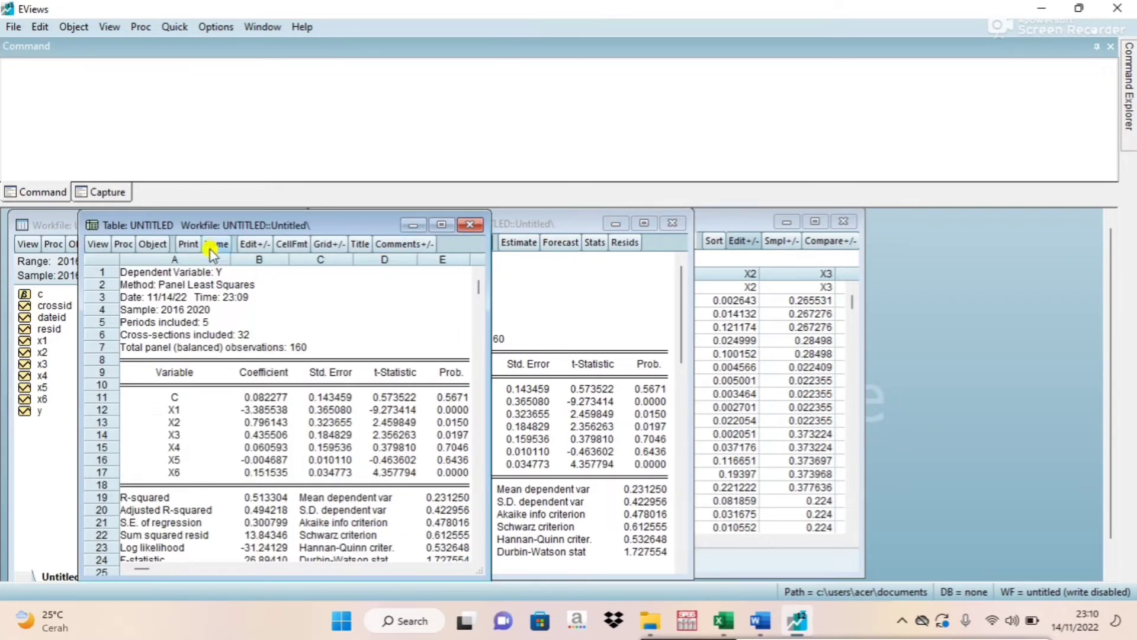
{"action": "left_click", "coordinate": [213, 245]}
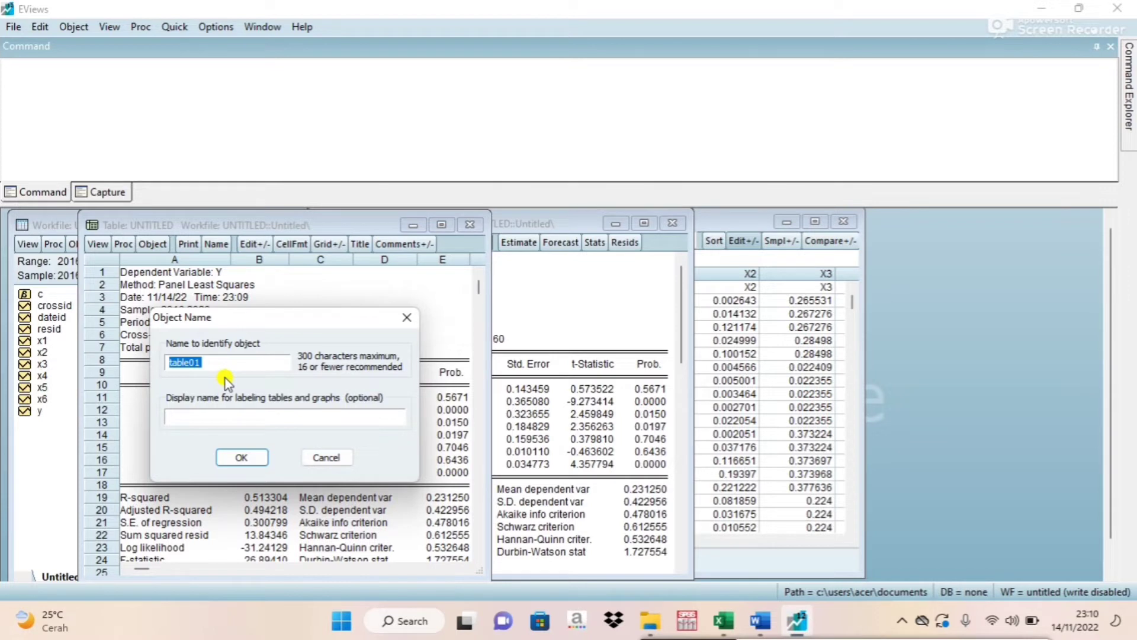
{"action": "type", "text": "cem"}
{"action": "left_click", "coordinate": [243, 458]}
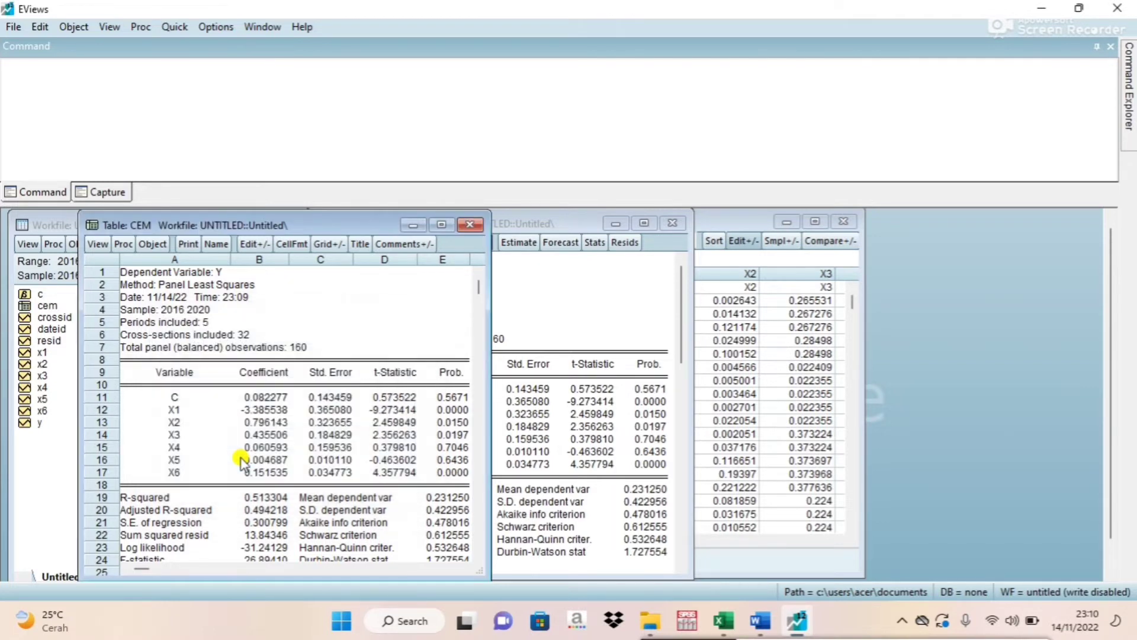
{"action": "left_click", "coordinate": [476, 225]}
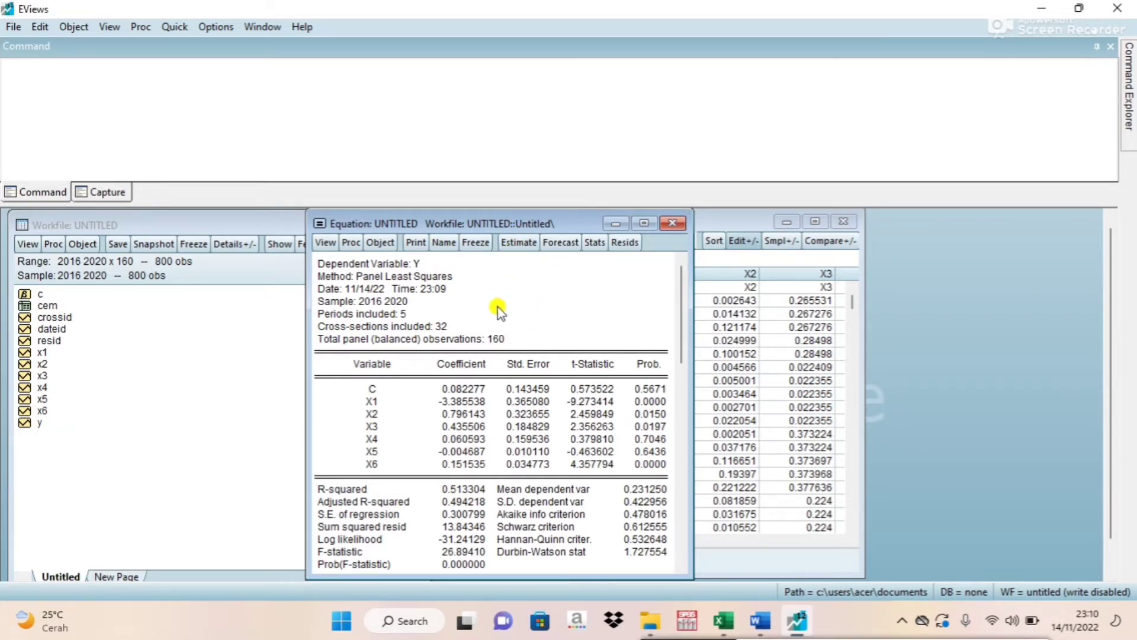
Re-estimate the equation with Fixed cross-section effects and GLS weights set to Cross-section weights.
{"action": "left_click", "coordinate": [519, 244]}
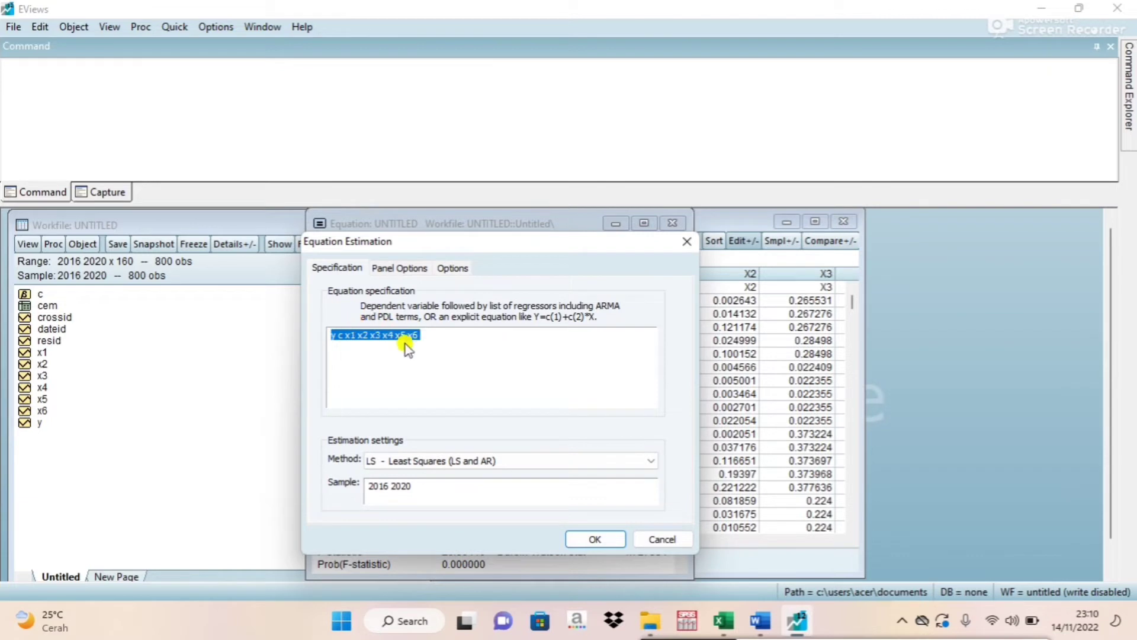
{"action": "left_click", "coordinate": [391, 269]}
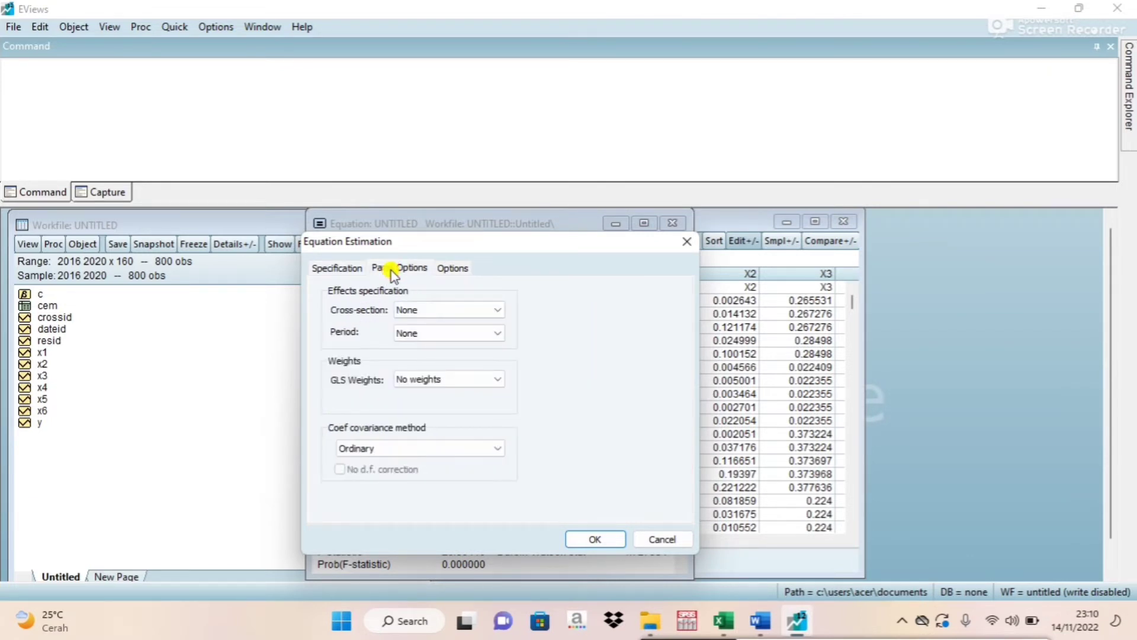
{"action": "left_click", "coordinate": [411, 311]}
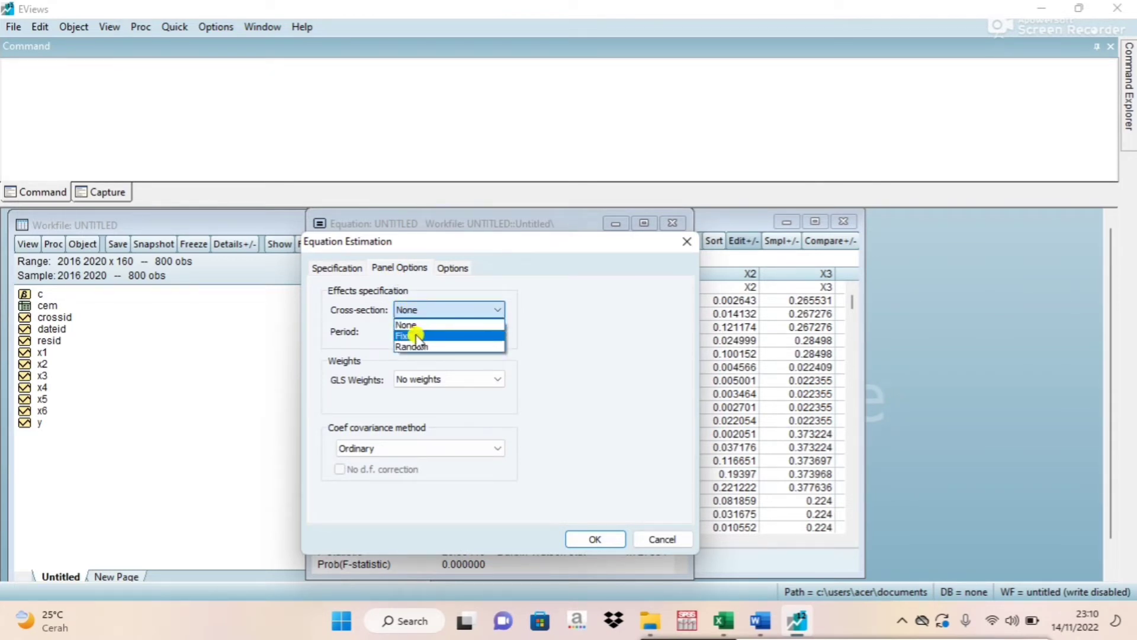
{"action": "left_click", "coordinate": [407, 335]}
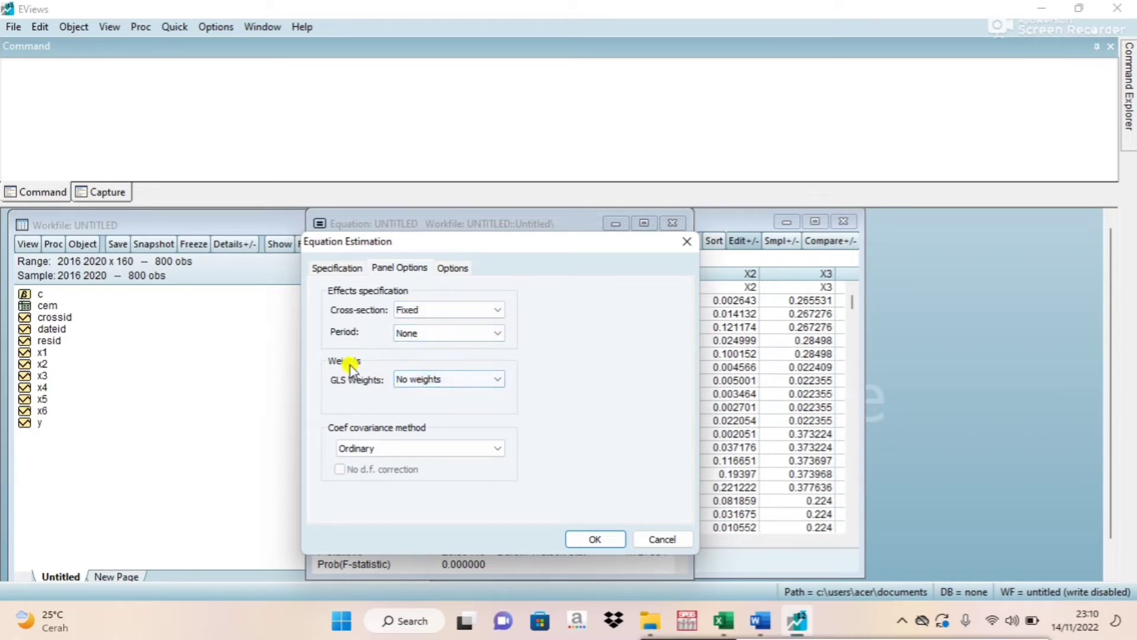
{"action": "left_click", "coordinate": [434, 379]}
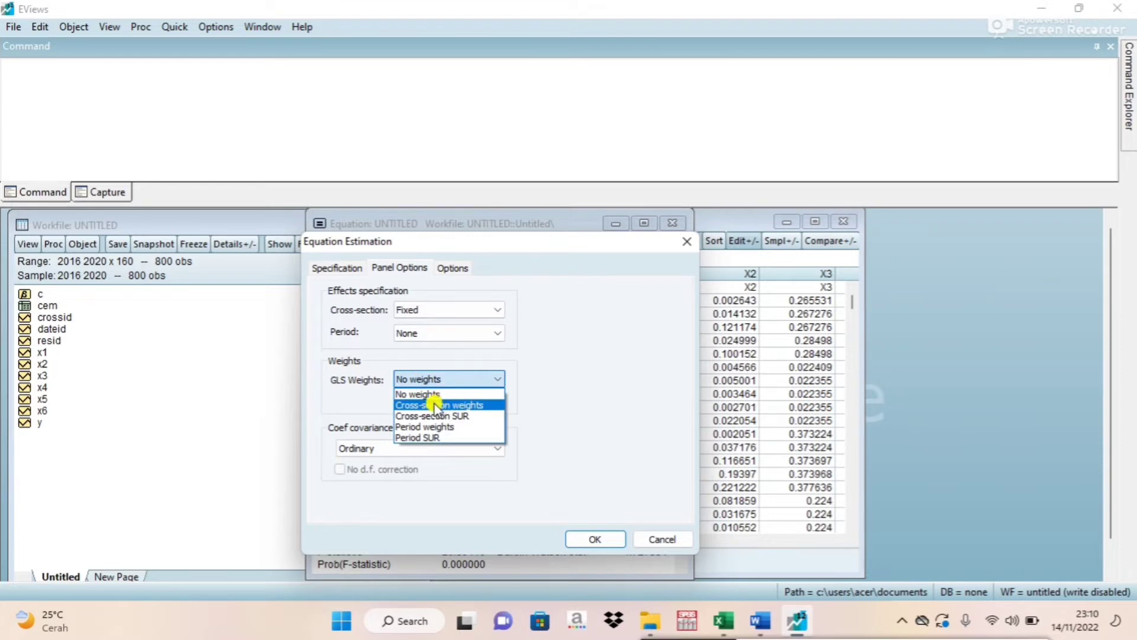
{"action": "left_click", "coordinate": [438, 405]}
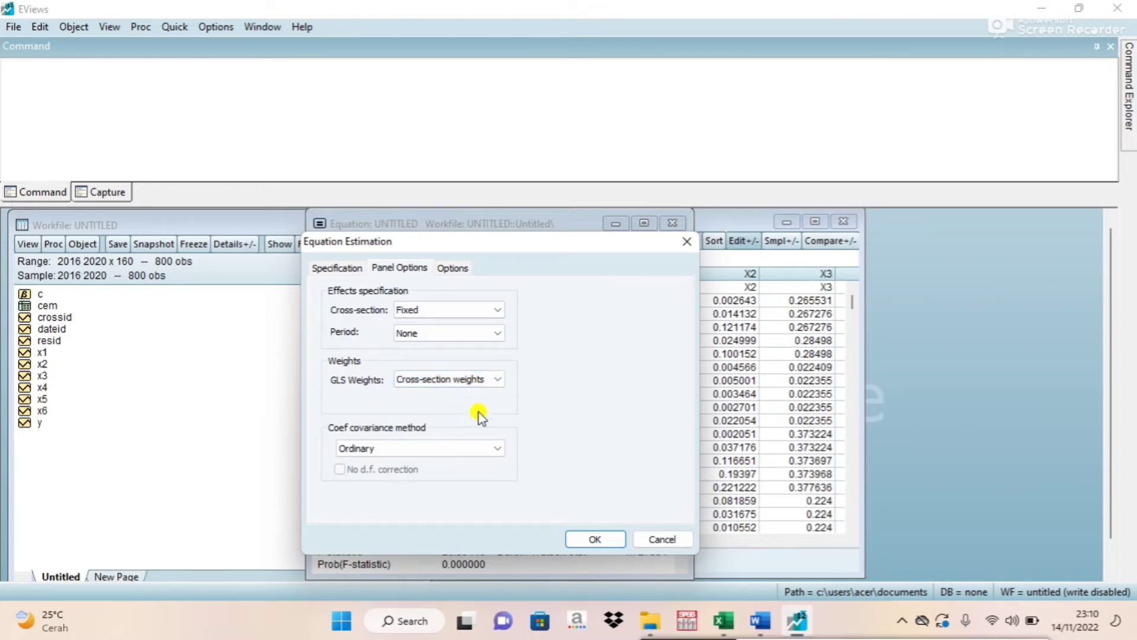
{"action": "left_click", "coordinate": [595, 539]}
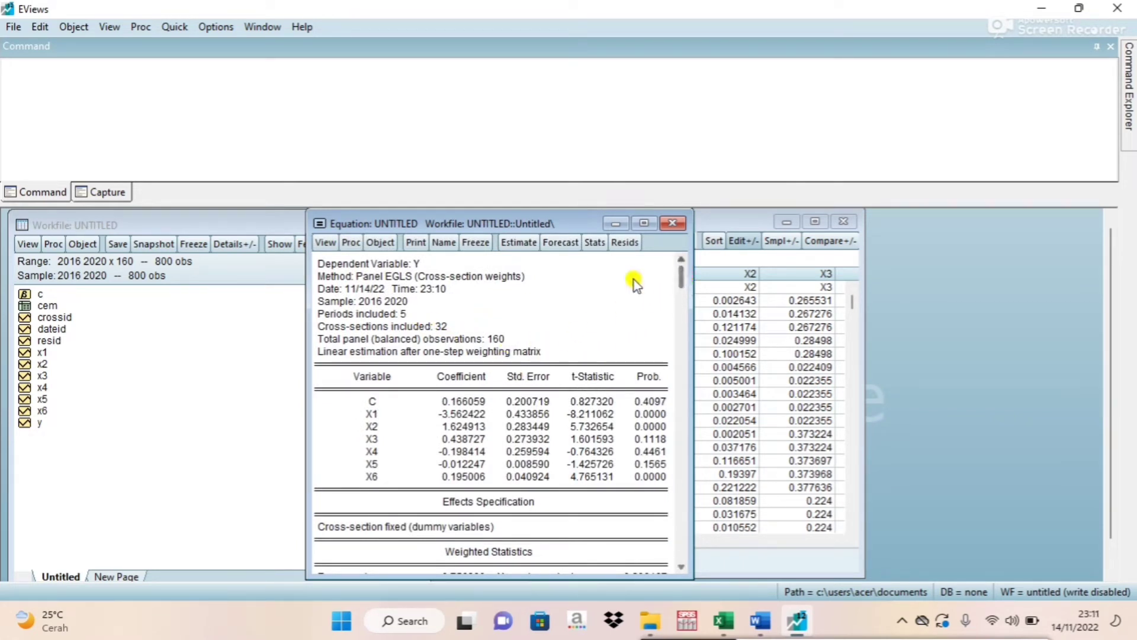
Freeze the fixed effect output as a table named fem and close the table.
{"action": "left_click", "coordinate": [474, 243]}
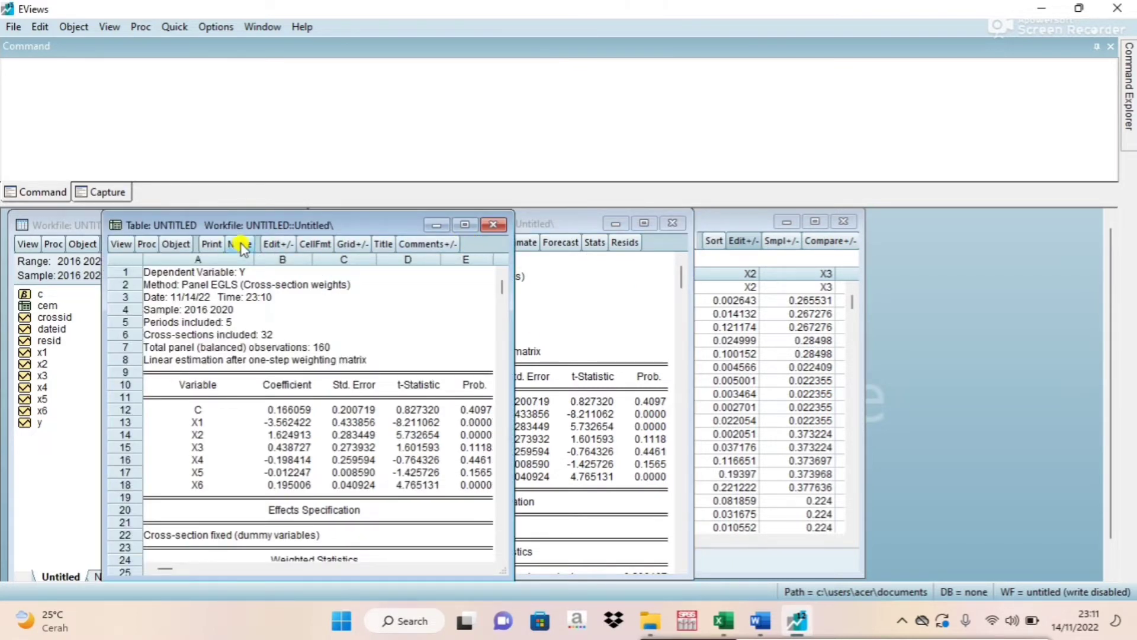
{"action": "left_click", "coordinate": [239, 244]}
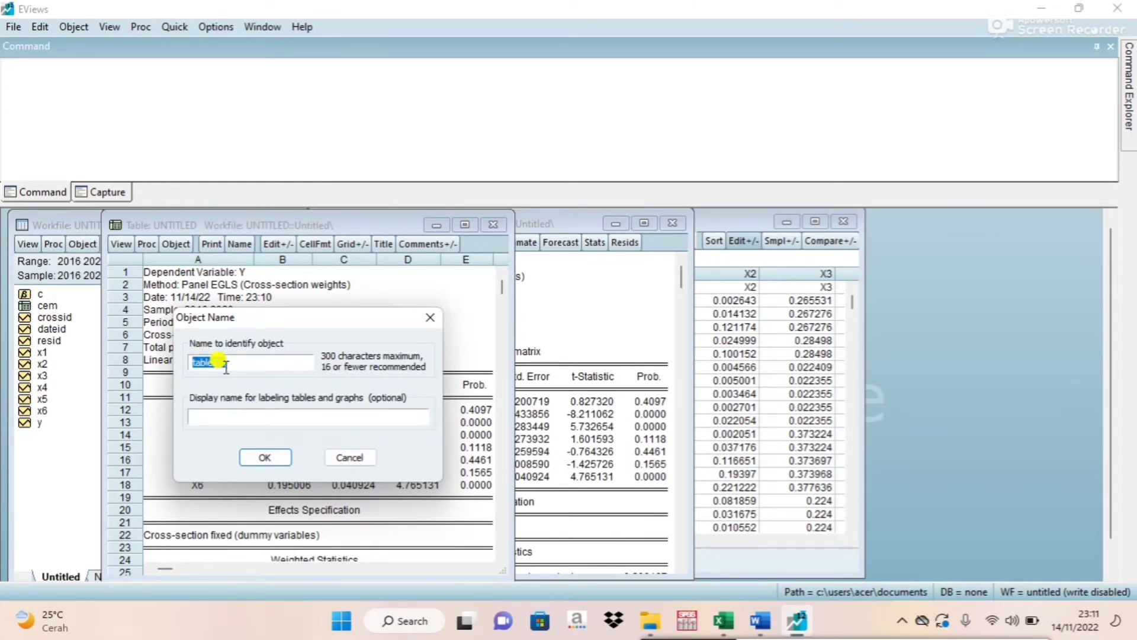
{"action": "type", "text": "fem"}
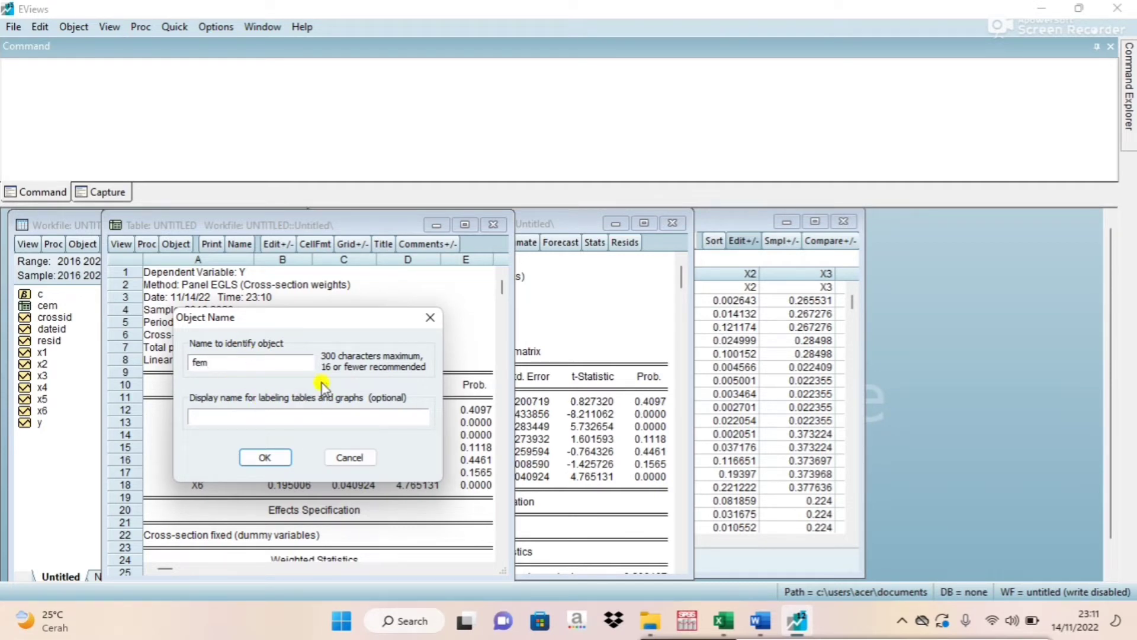
{"action": "left_click", "coordinate": [265, 457]}
{"action": "left_click", "coordinate": [492, 226]}
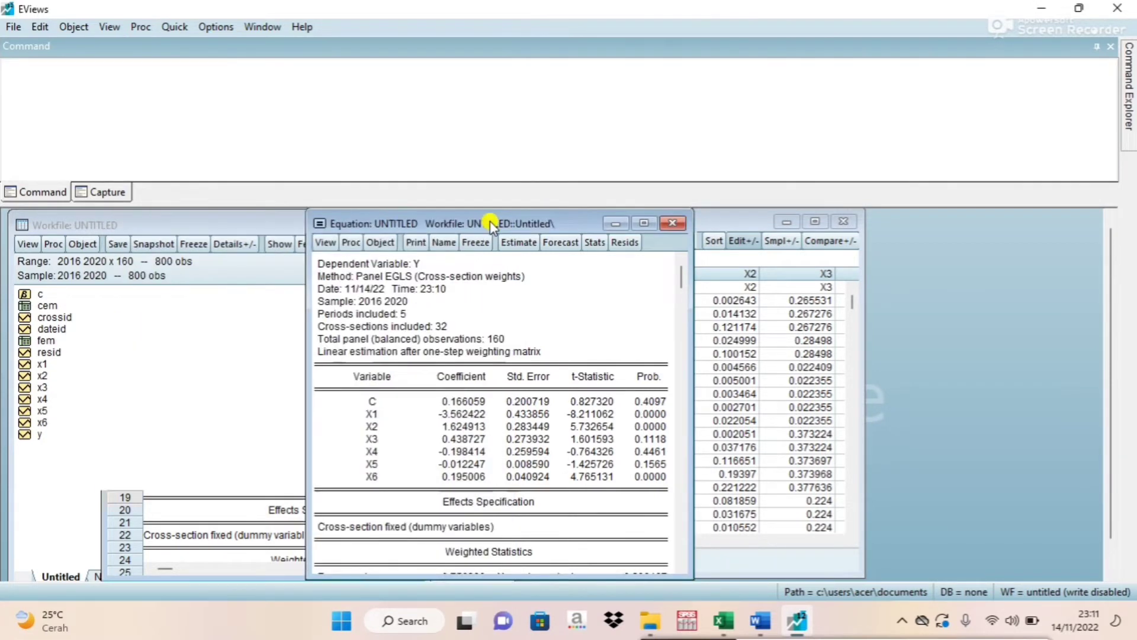
Re-estimate the equation with Random cross-section effects and no period effects.
{"action": "left_click", "coordinate": [517, 242]}
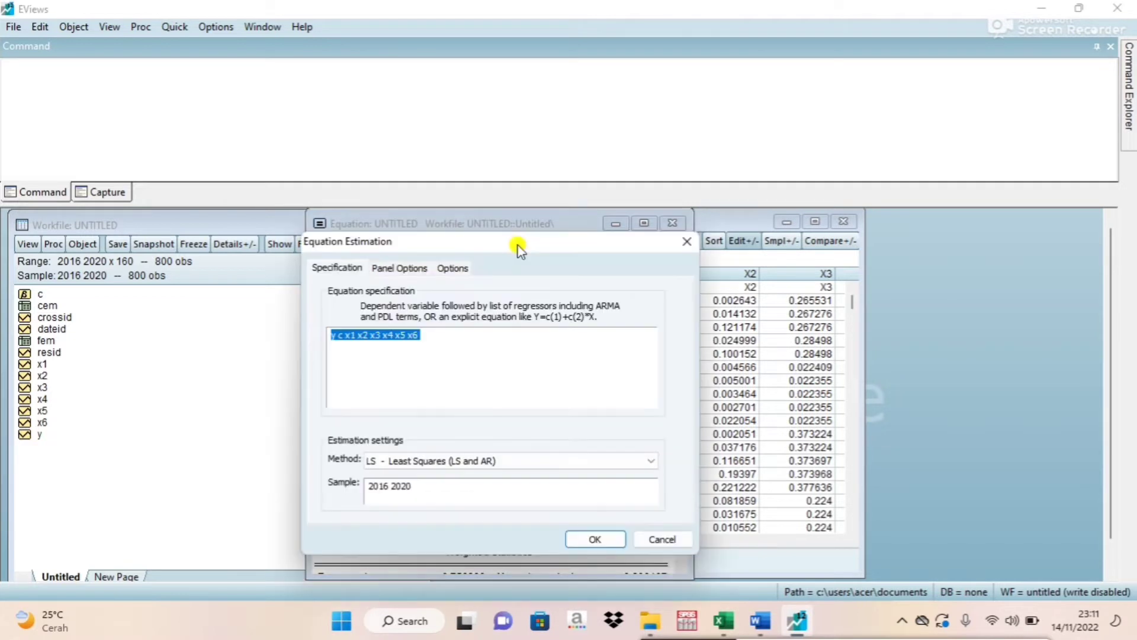
{"action": "left_click", "coordinate": [396, 268]}
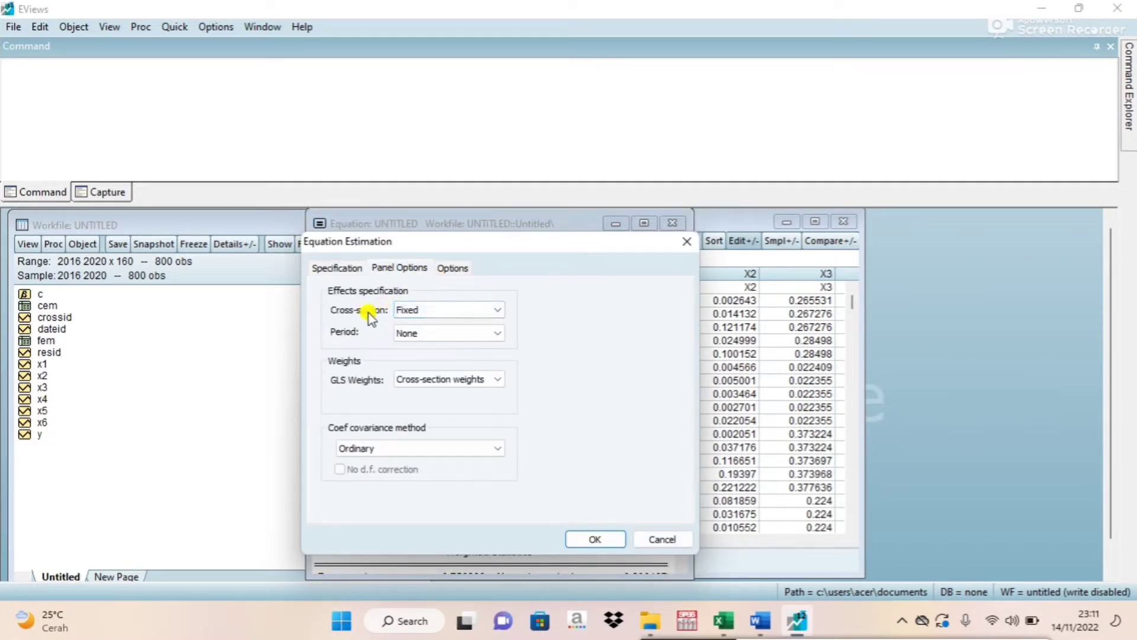
{"action": "left_click", "coordinate": [419, 310]}
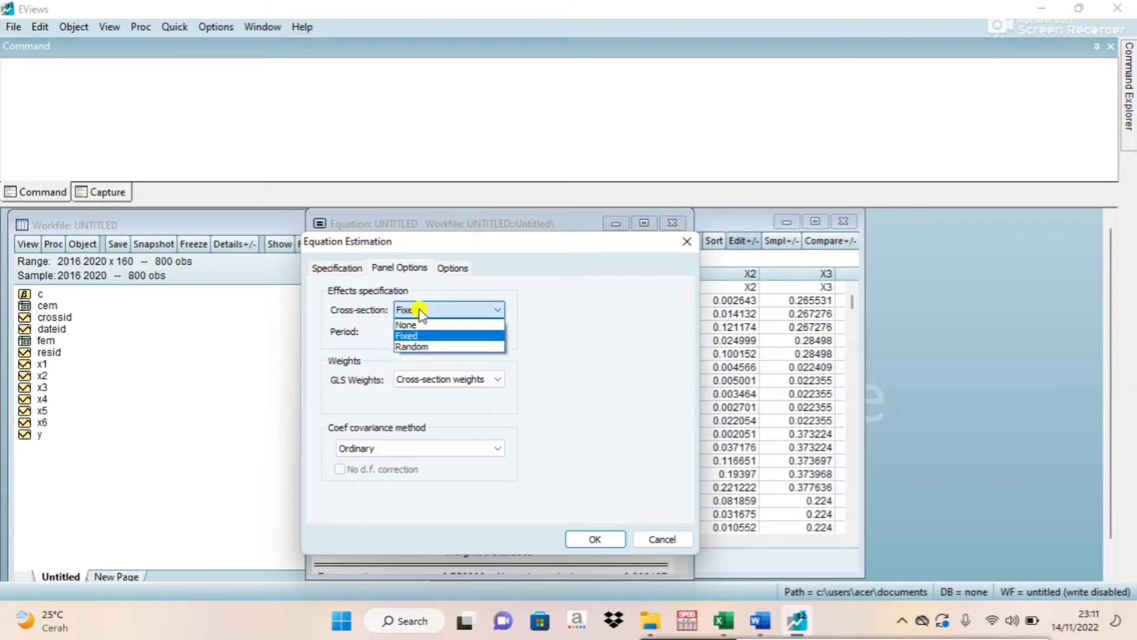
{"action": "left_click", "coordinate": [418, 347]}
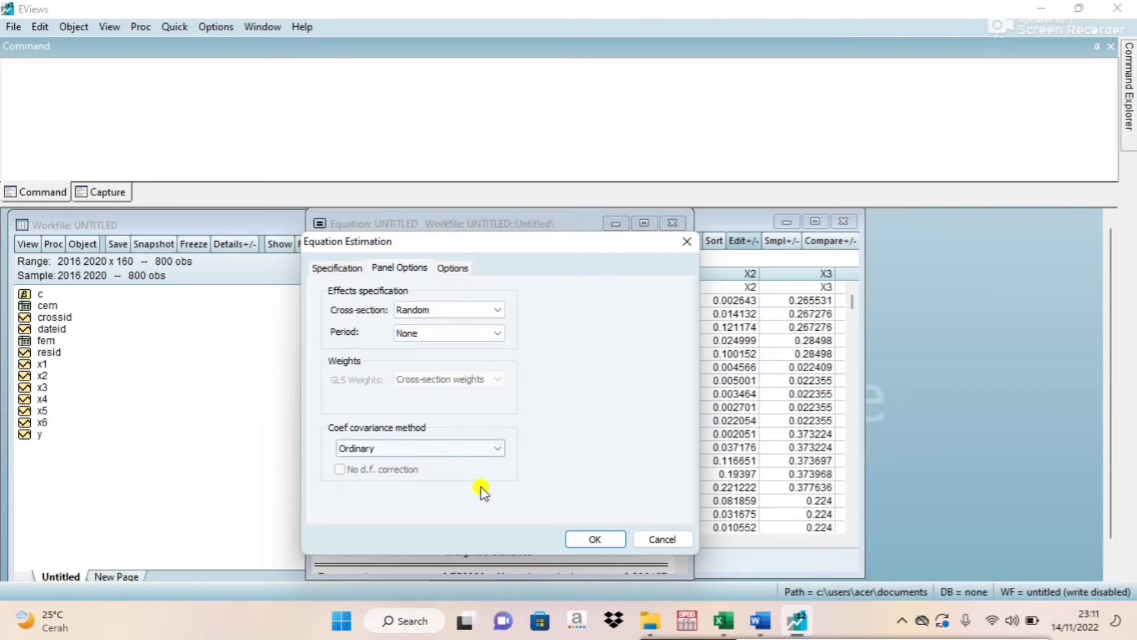
{"action": "left_click", "coordinate": [597, 537]}
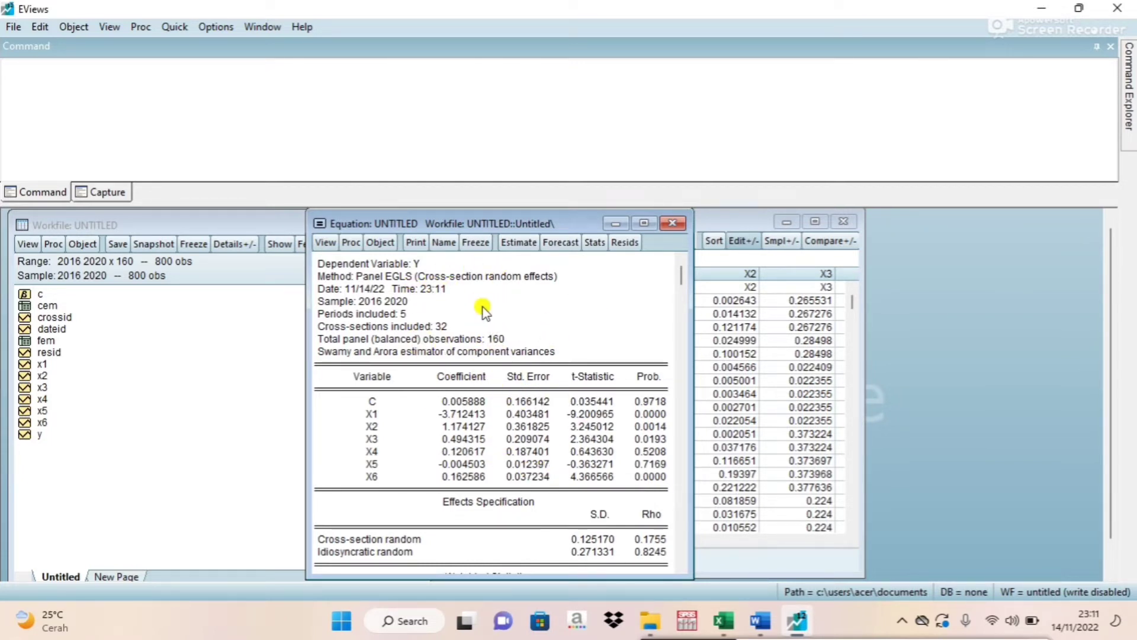
Freeze the random effect output as a table named rem, close the table and delete the untitled equation.
{"action": "left_click", "coordinate": [471, 242]}
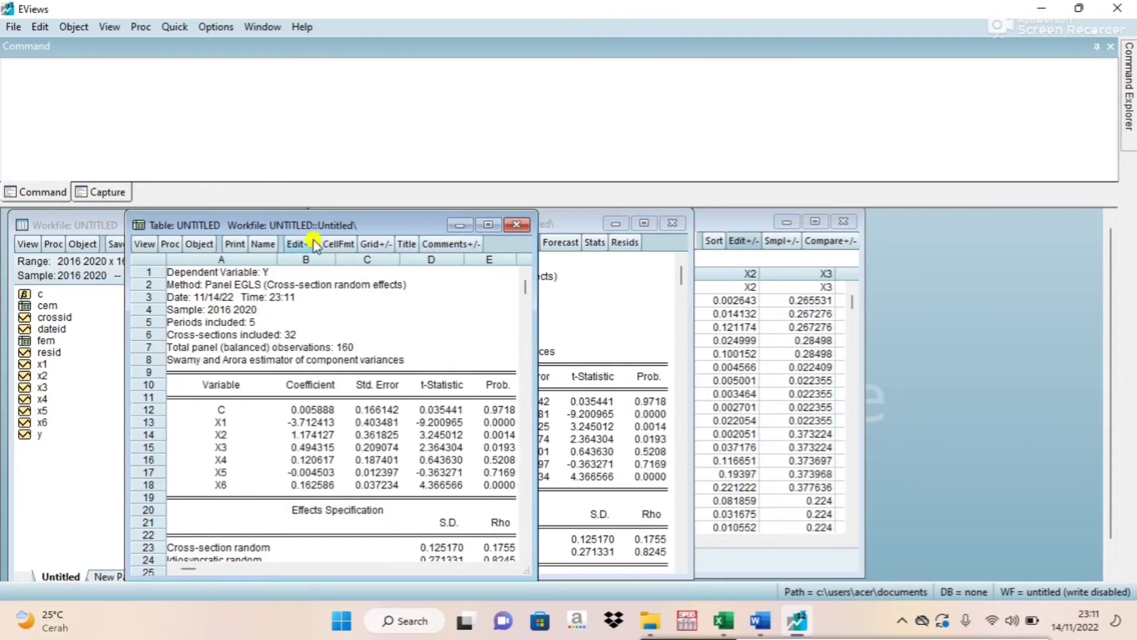
{"action": "left_click", "coordinate": [264, 244]}
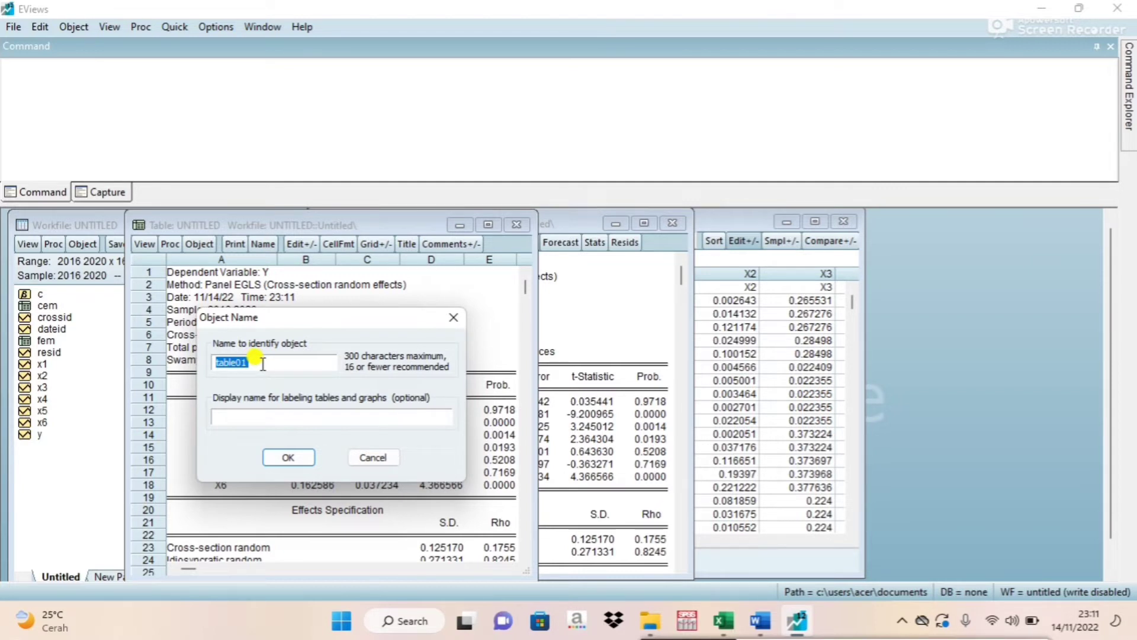
{"action": "type", "text": "rem"}
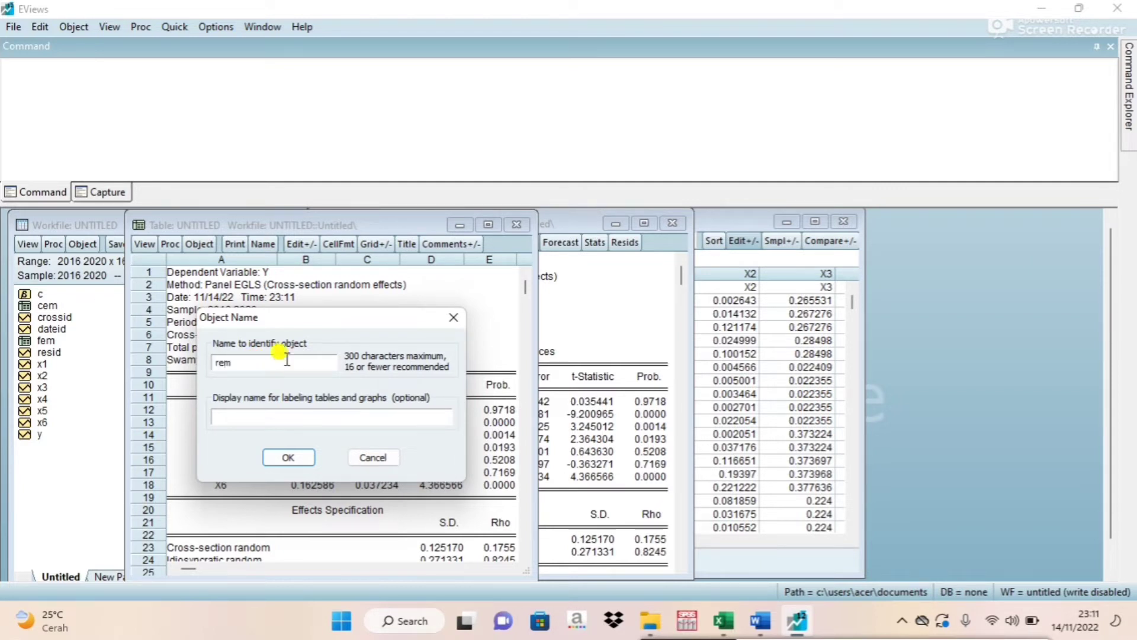
{"action": "left_click", "coordinate": [290, 456]}
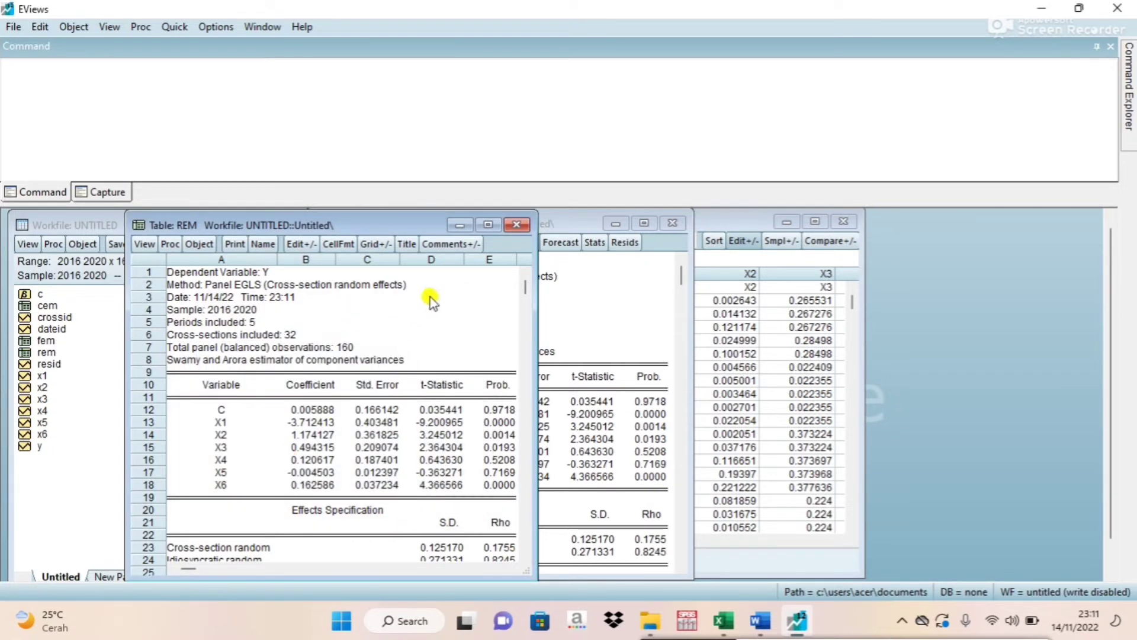
{"action": "left_click", "coordinate": [523, 226]}
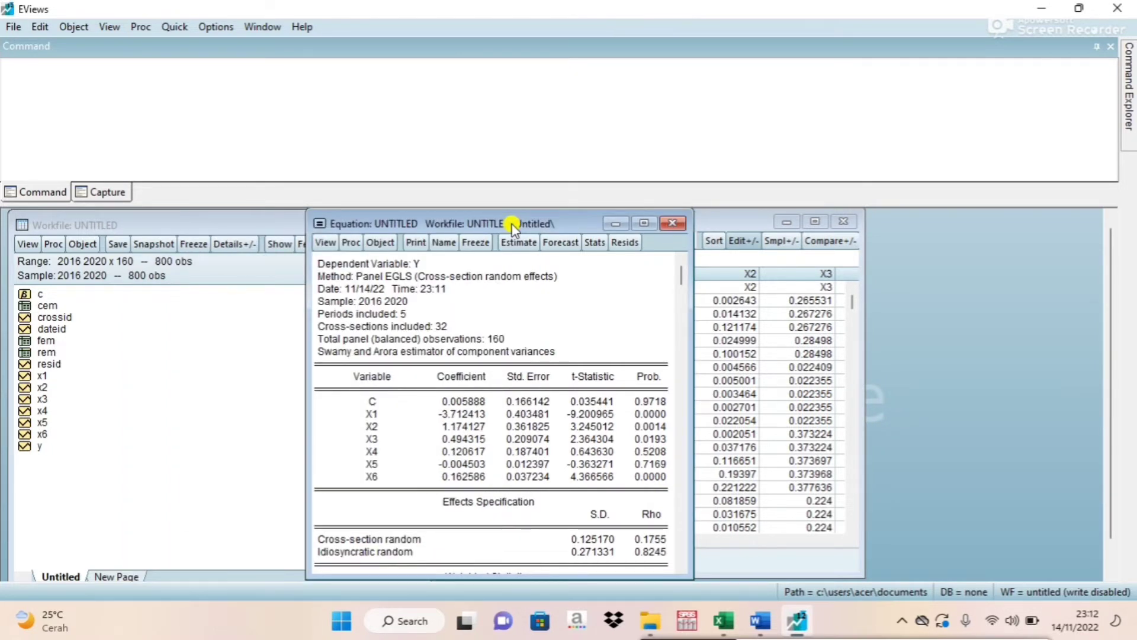
{"action": "left_click", "coordinate": [672, 224]}
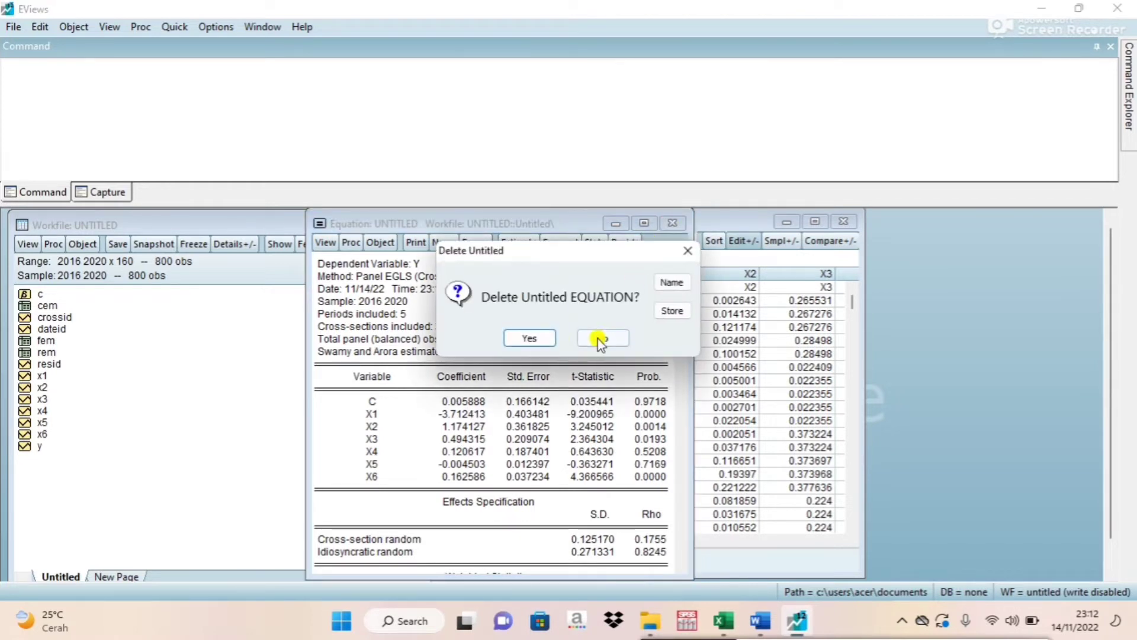
{"action": "left_click", "coordinate": [523, 338]}
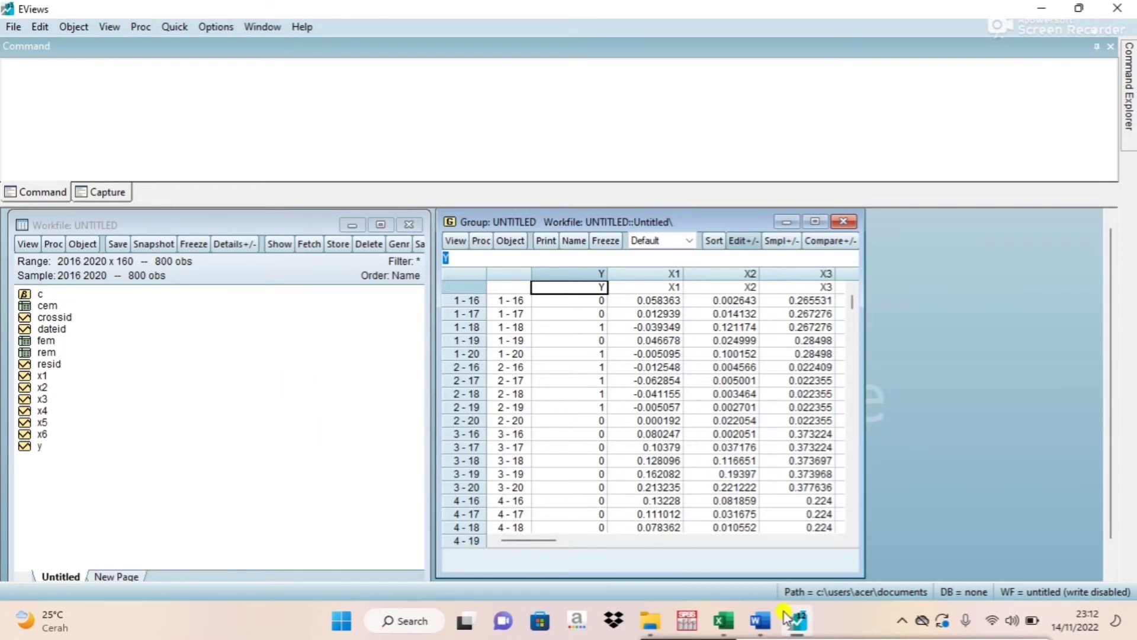
Switch to the Word document, examine the decision rule for Uji Chow under Uji Pemilihan model, and return to EViews.
{"action": "left_click", "coordinate": [760, 620]}
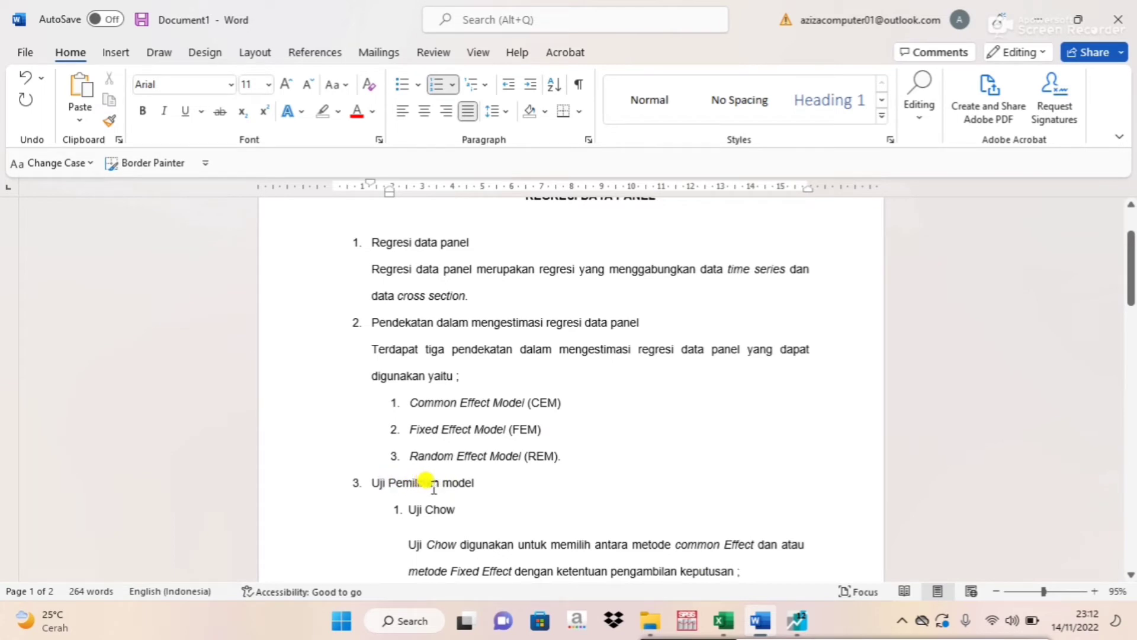
{"action": "left_click_drag", "start_coordinate": [1131, 267], "coordinate": [1131, 299]}
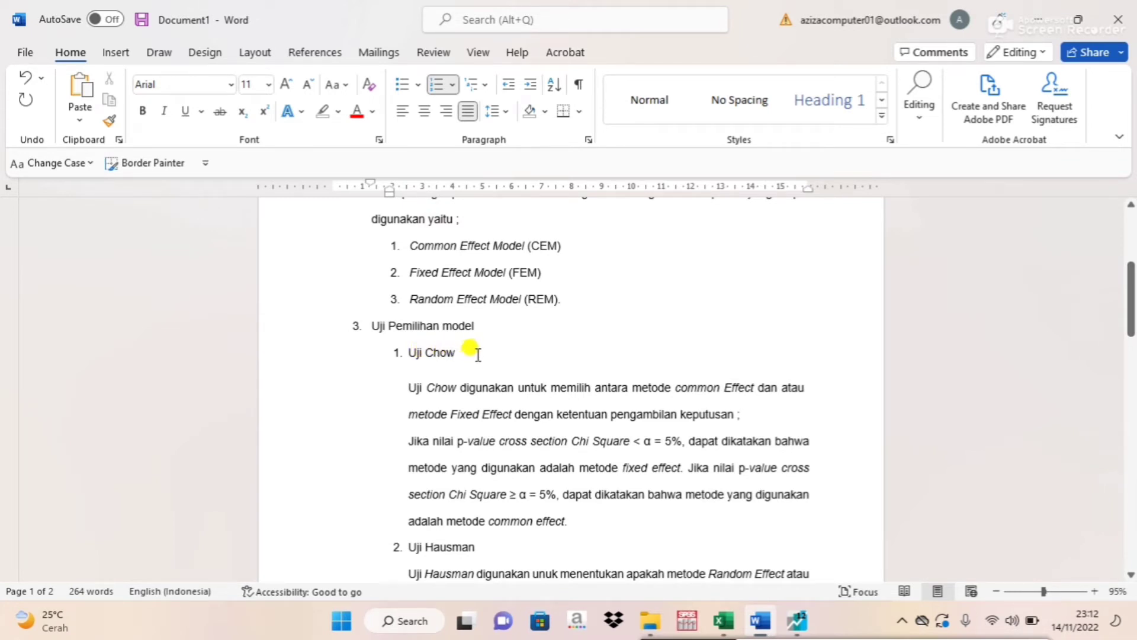
{"action": "left_click_drag", "start_coordinate": [1131, 318], "coordinate": [1131, 311]}
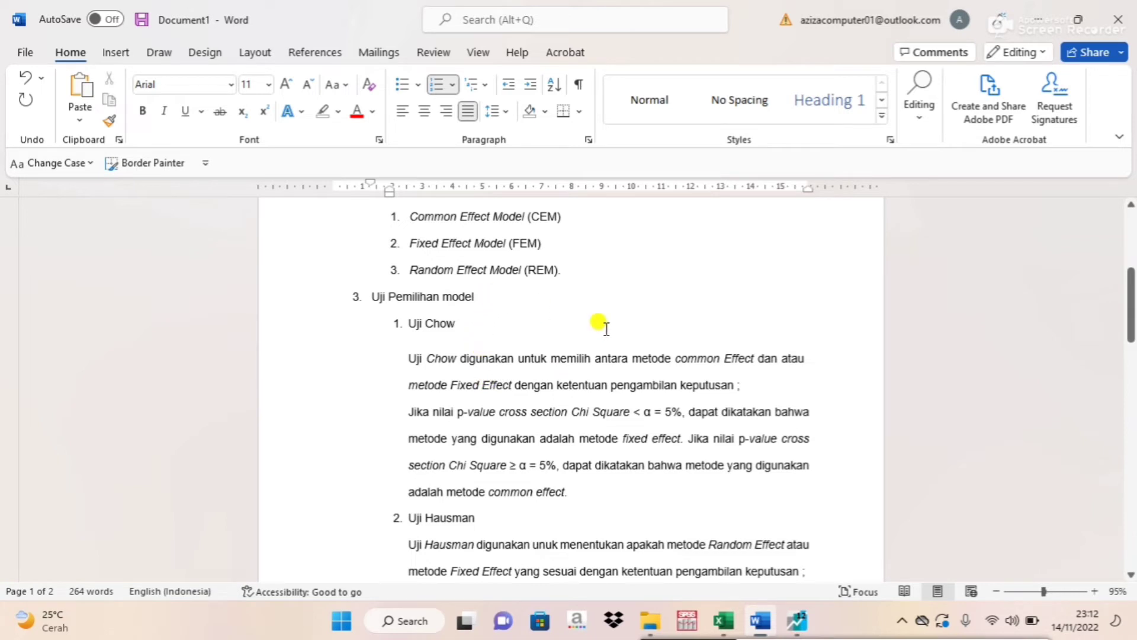
{"action": "left_click", "coordinate": [798, 622]}
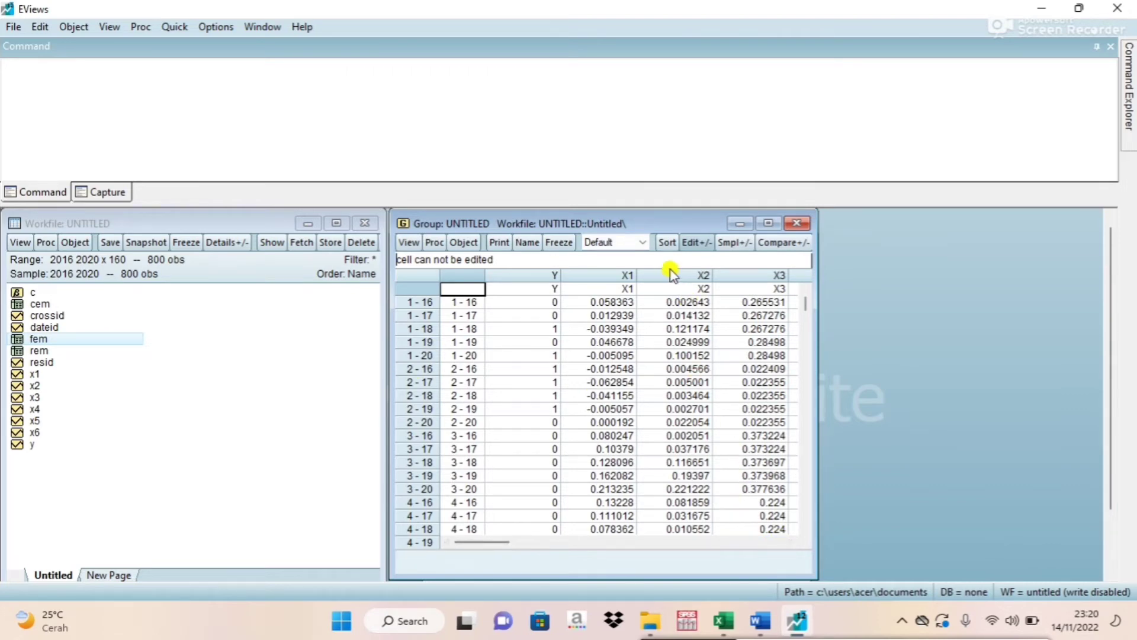
Arrange the group and equation windows side by side next to the workfile, with the equation window active.
{"action": "left_click_drag", "start_coordinate": [617, 224], "coordinate": [754, 253]}
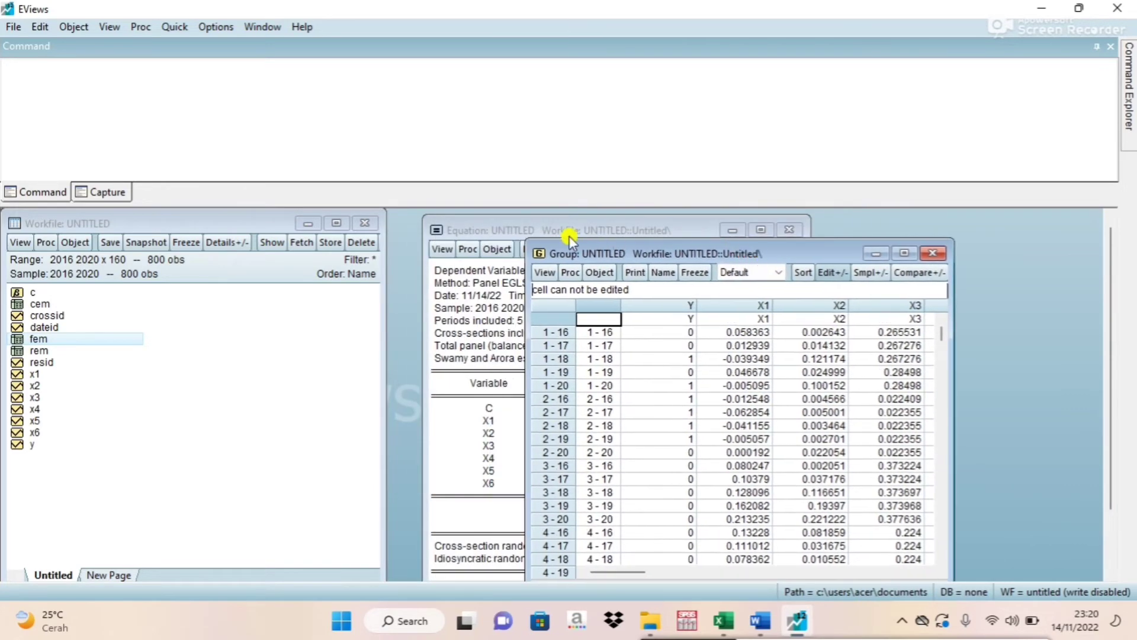
{"action": "left_click_drag", "start_coordinate": [477, 229], "coordinate": [808, 220]}
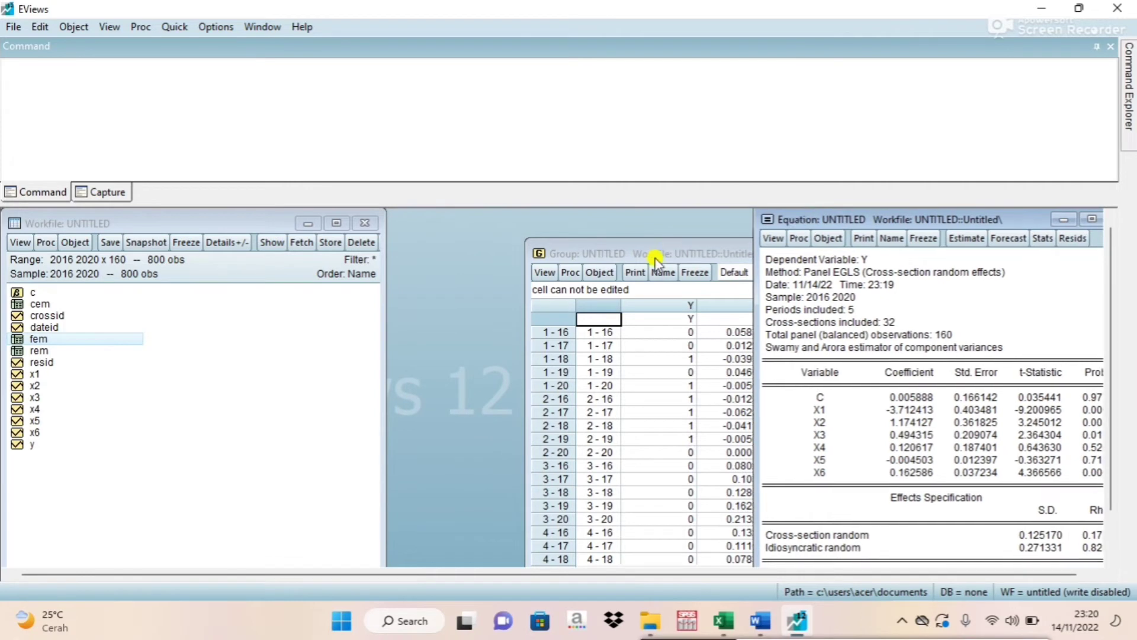
{"action": "left_click_drag", "start_coordinate": [655, 258], "coordinate": [571, 225]}
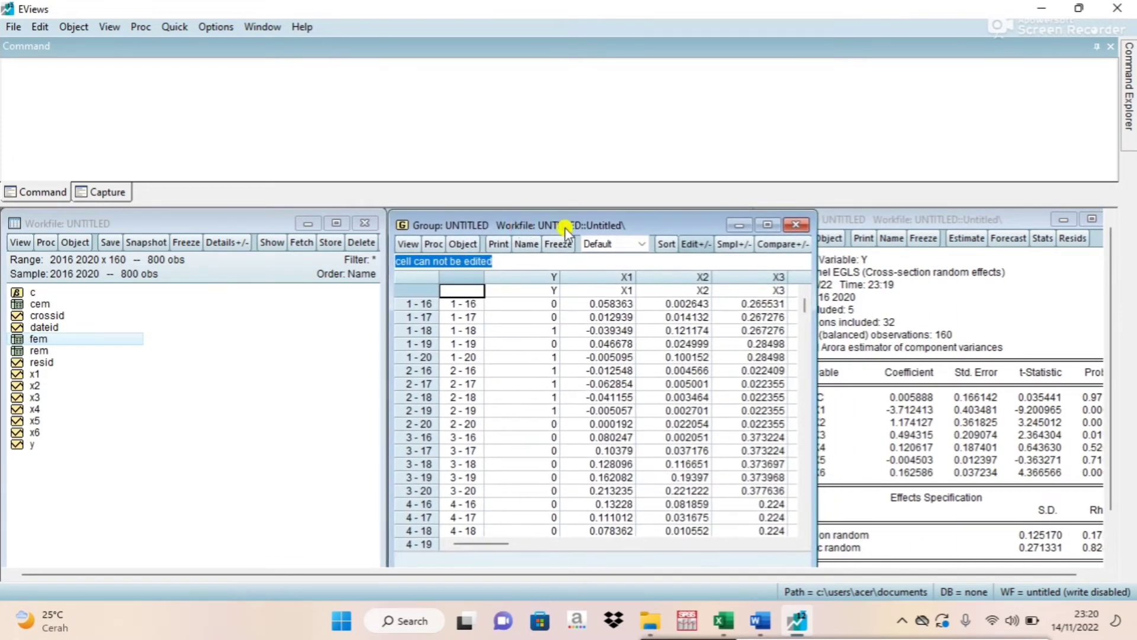
{"action": "left_click", "coordinate": [875, 222]}
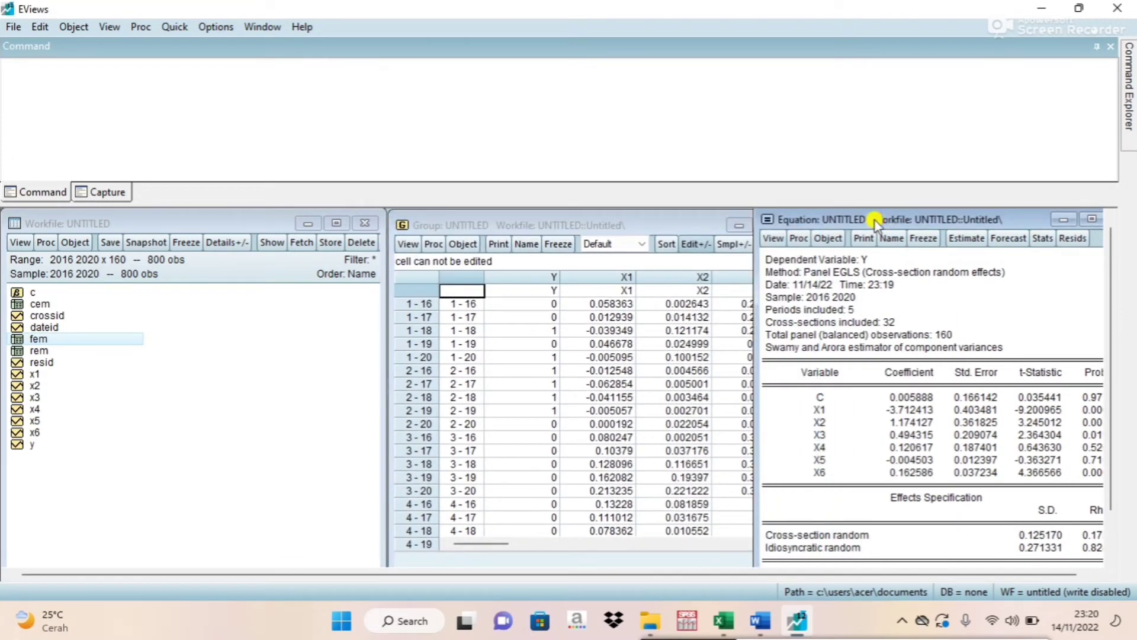
Re-estimate the random effect equation with Fixed cross-section effects and no GLS weights.
{"action": "left_click", "coordinate": [962, 240]}
{"action": "left_click", "coordinate": [836, 263]}
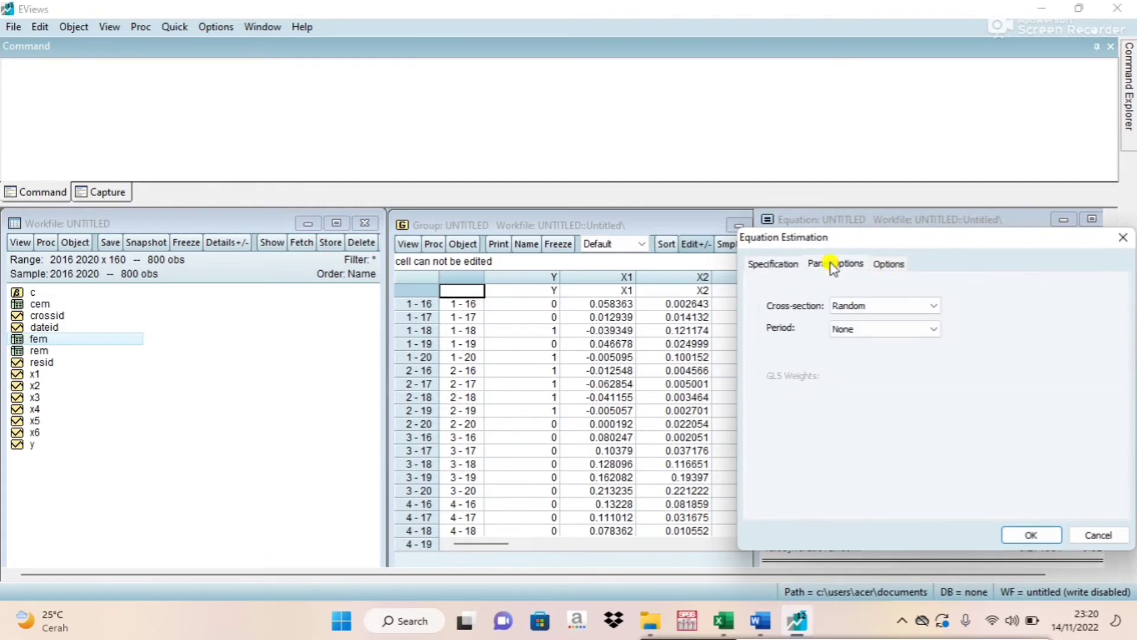
{"action": "left_click", "coordinate": [854, 305]}
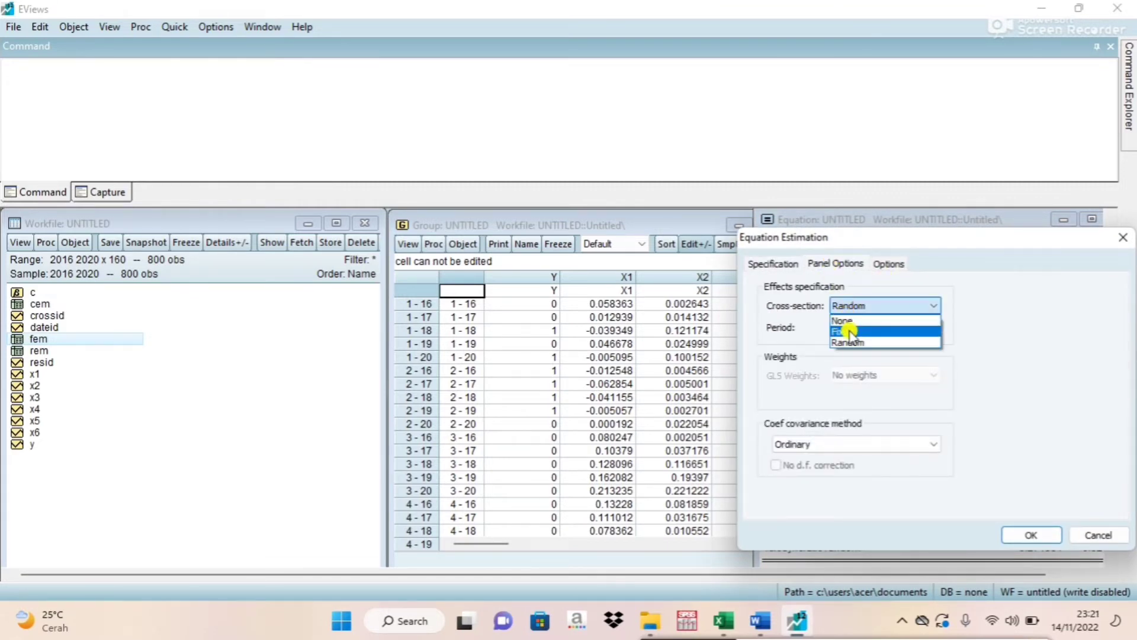
{"action": "left_click", "coordinate": [848, 330]}
{"action": "left_click", "coordinate": [1033, 536]}
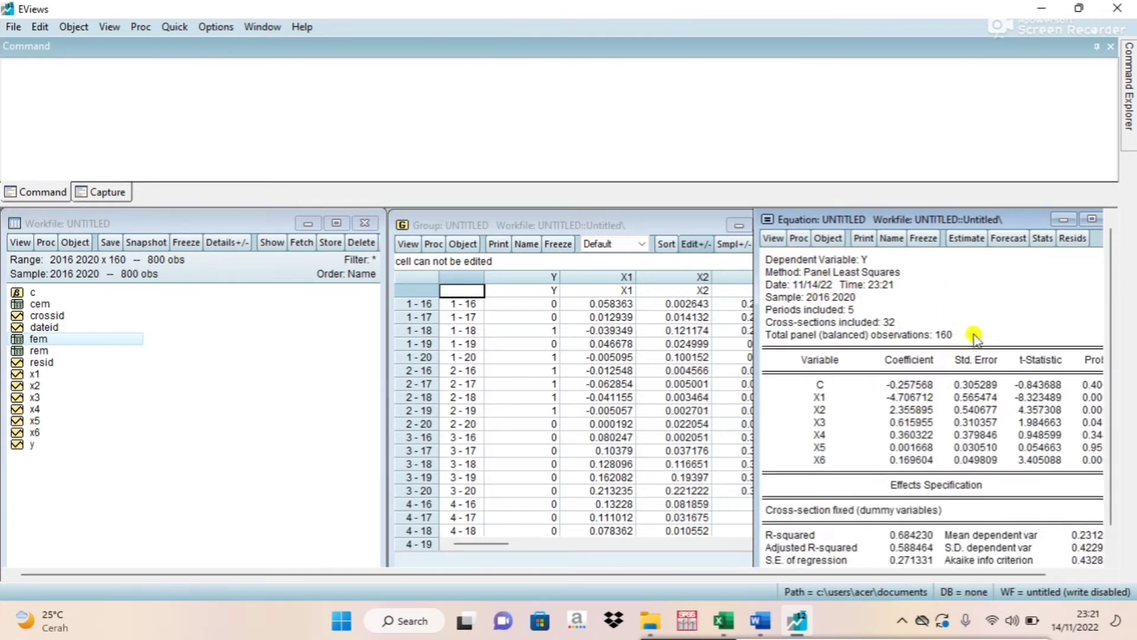
Run the Redundant Fixed Effects - Likelihood Ratio test on the fixed effect equation.
{"action": "left_click_drag", "start_coordinate": [927, 222], "coordinate": [882, 220]}
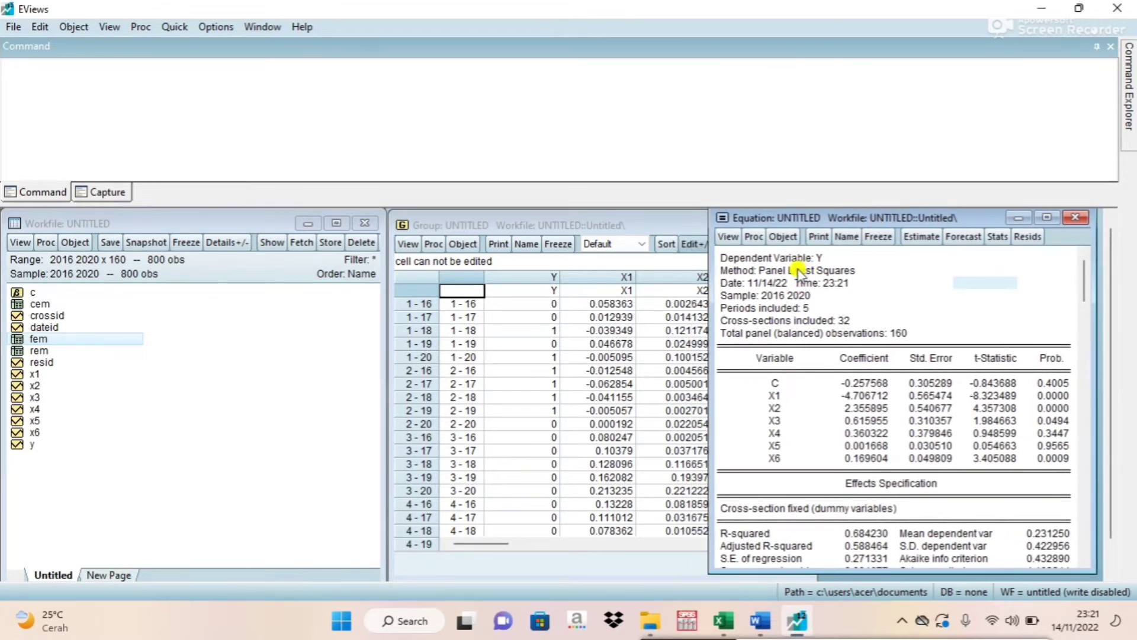
{"action": "left_click", "coordinate": [729, 237]}
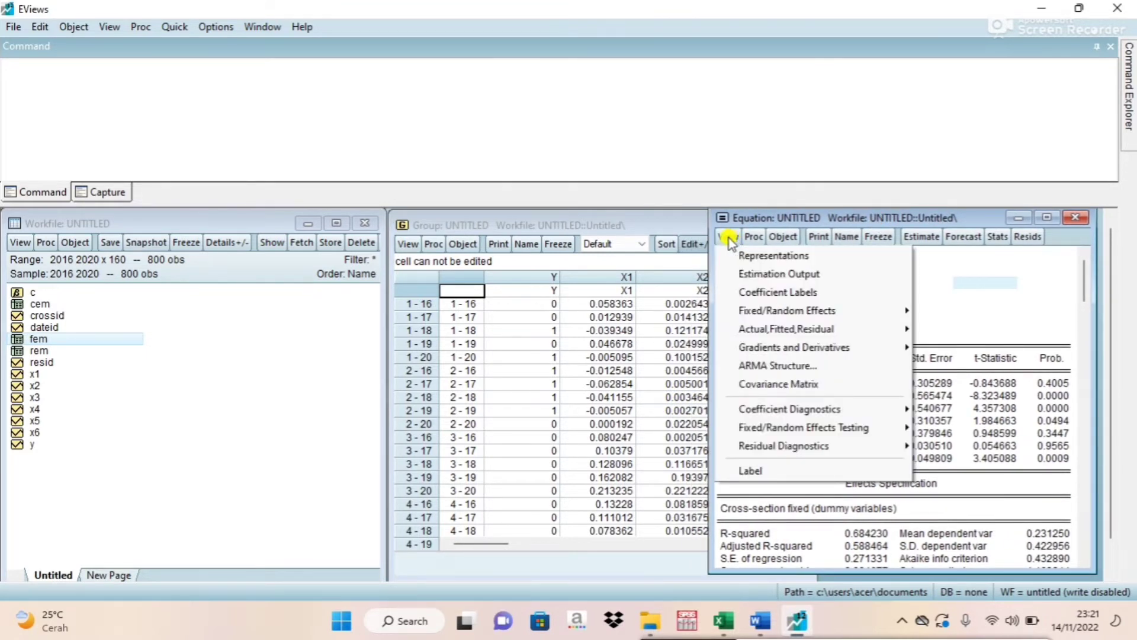
{"action": "mouse_move", "coordinate": [773, 431]}
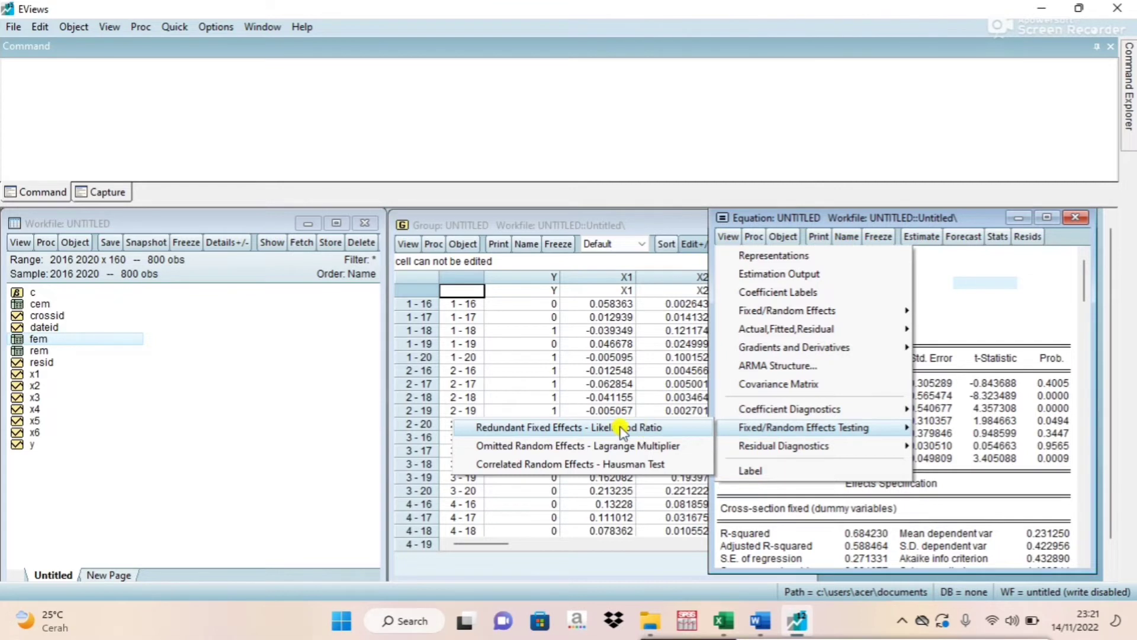
{"action": "left_click", "coordinate": [636, 428]}
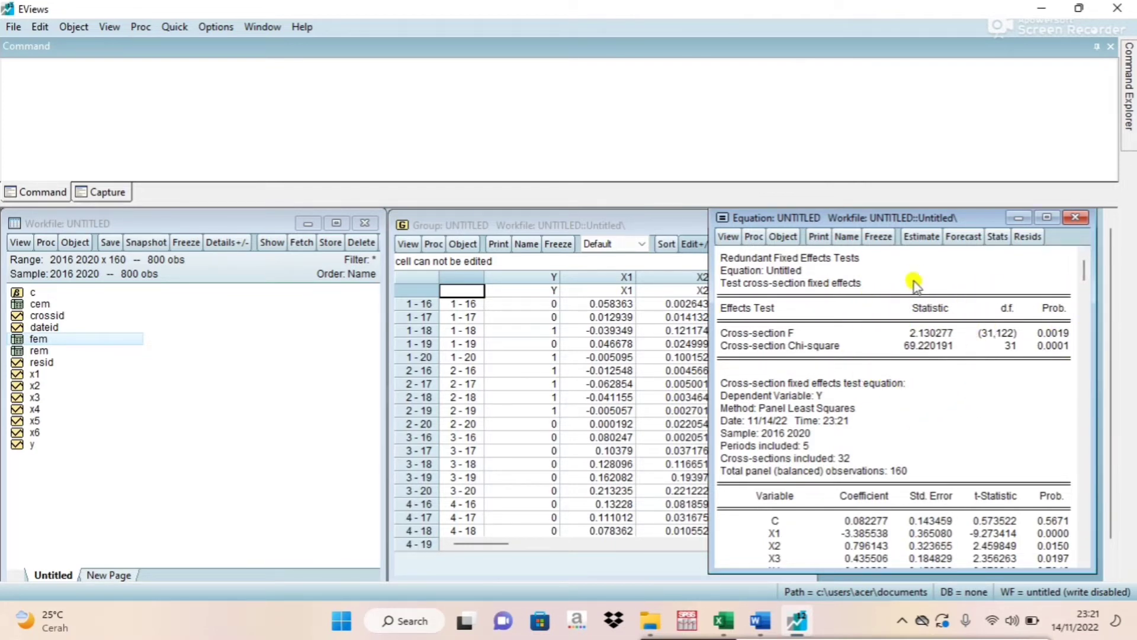
Freeze the redundant fixed effects test output as a table named uji_chow and close the table.
{"action": "left_click", "coordinate": [876, 238]}
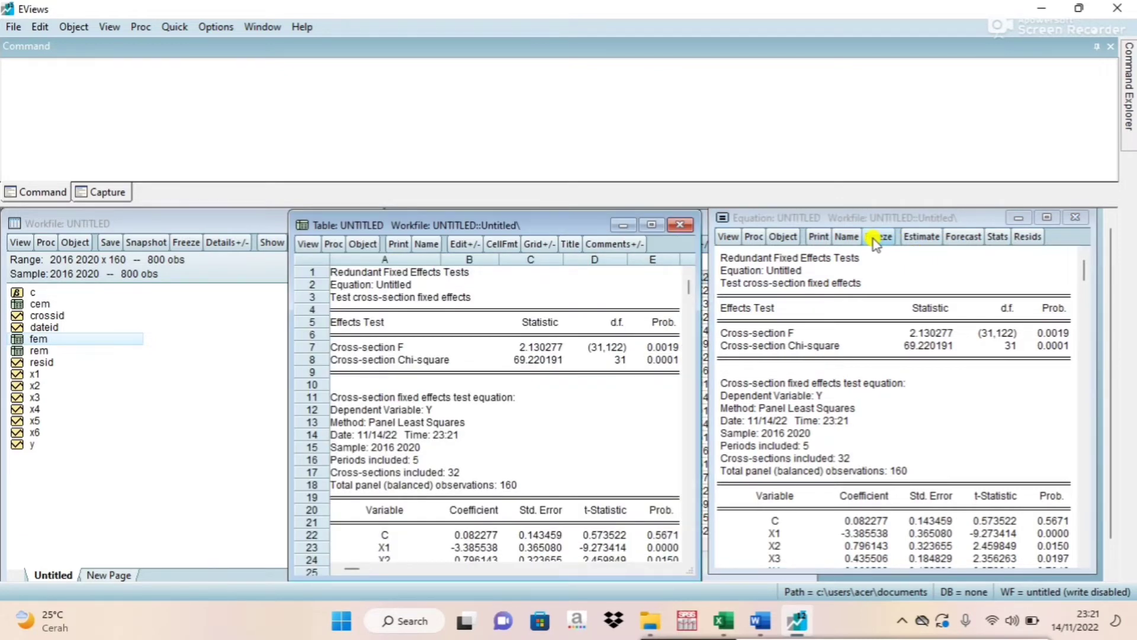
{"action": "left_click", "coordinate": [426, 244]}
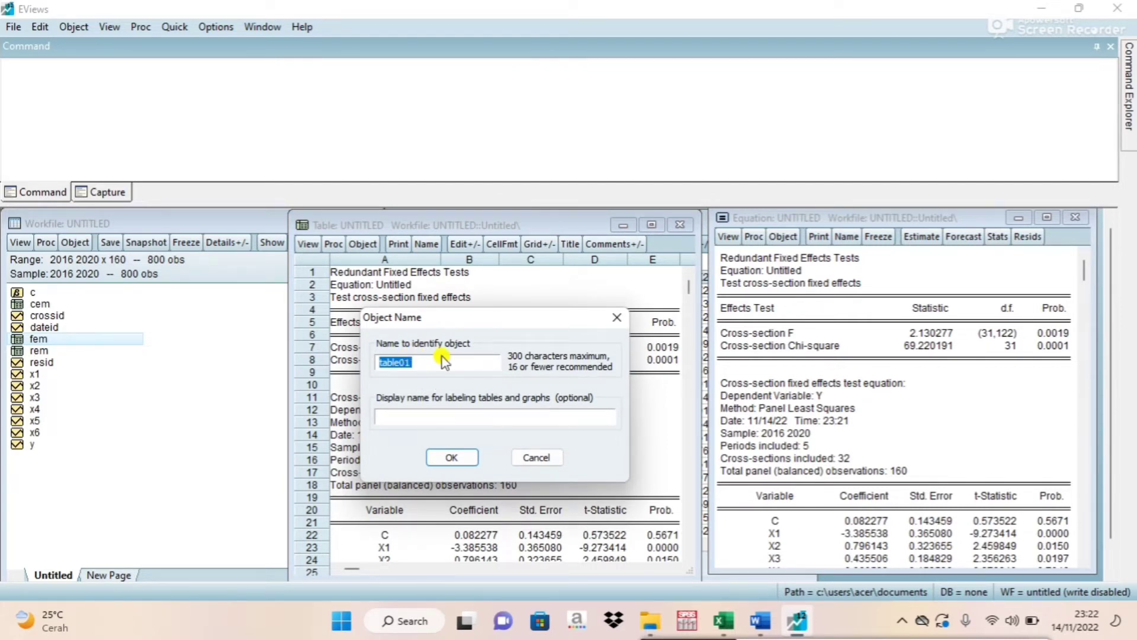
{"action": "type", "text": "uji_chow"}
{"action": "left_click", "coordinate": [449, 456]}
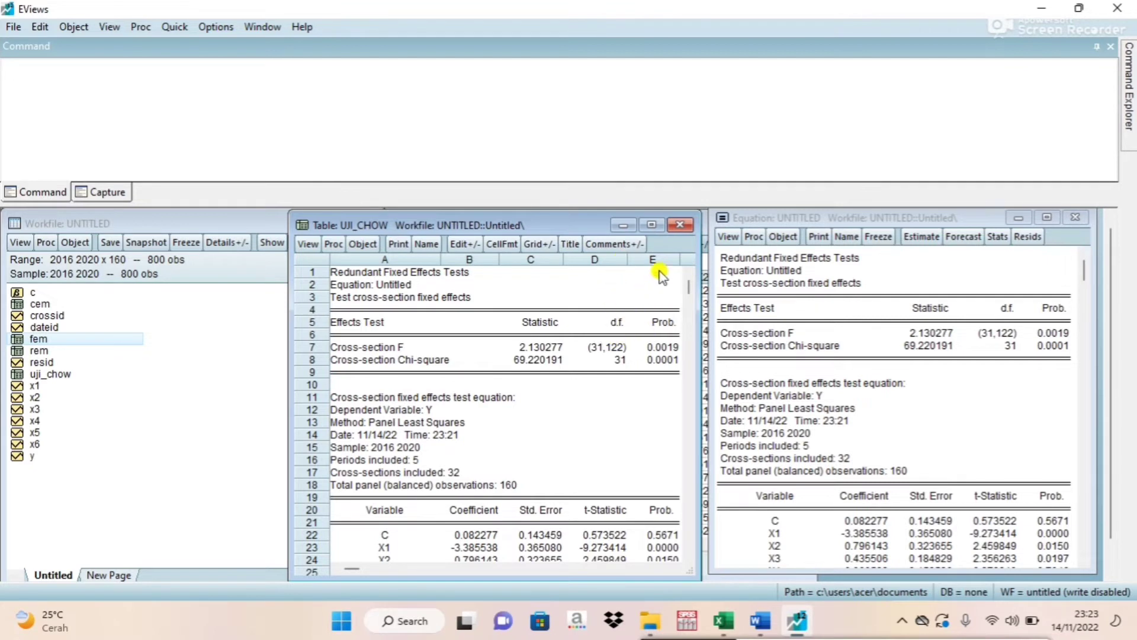
{"action": "left_click", "coordinate": [680, 225]}
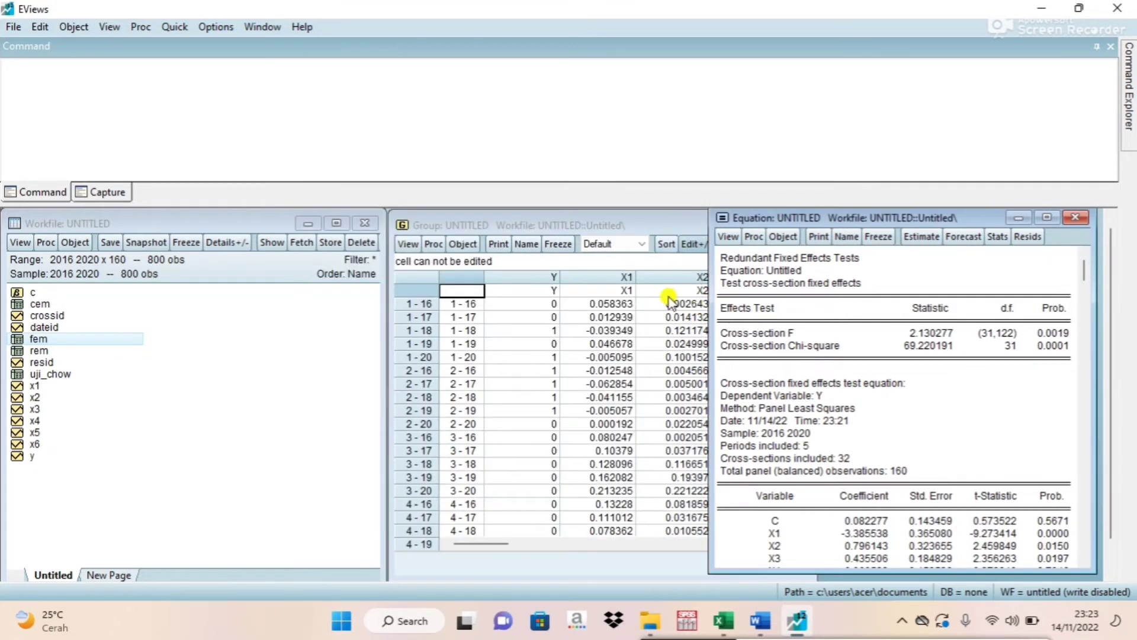
Change the equation's cross-section effects from Fixed to Random and estimate it again.
{"action": "left_click", "coordinate": [926, 240]}
{"action": "left_click", "coordinate": [805, 264]}
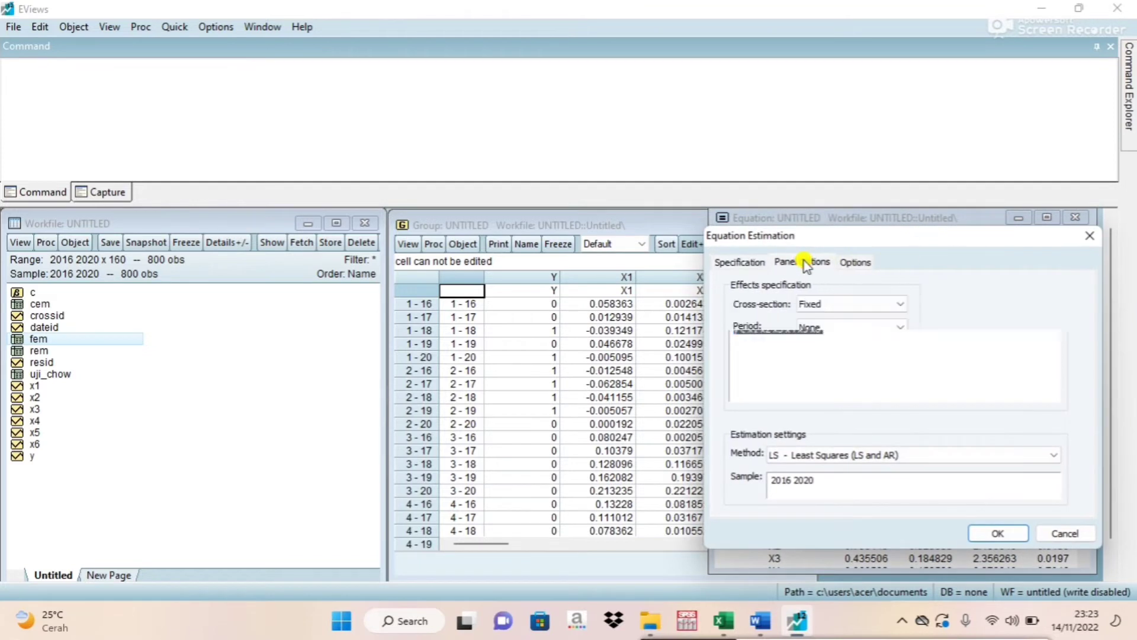
{"action": "left_click", "coordinate": [826, 303]}
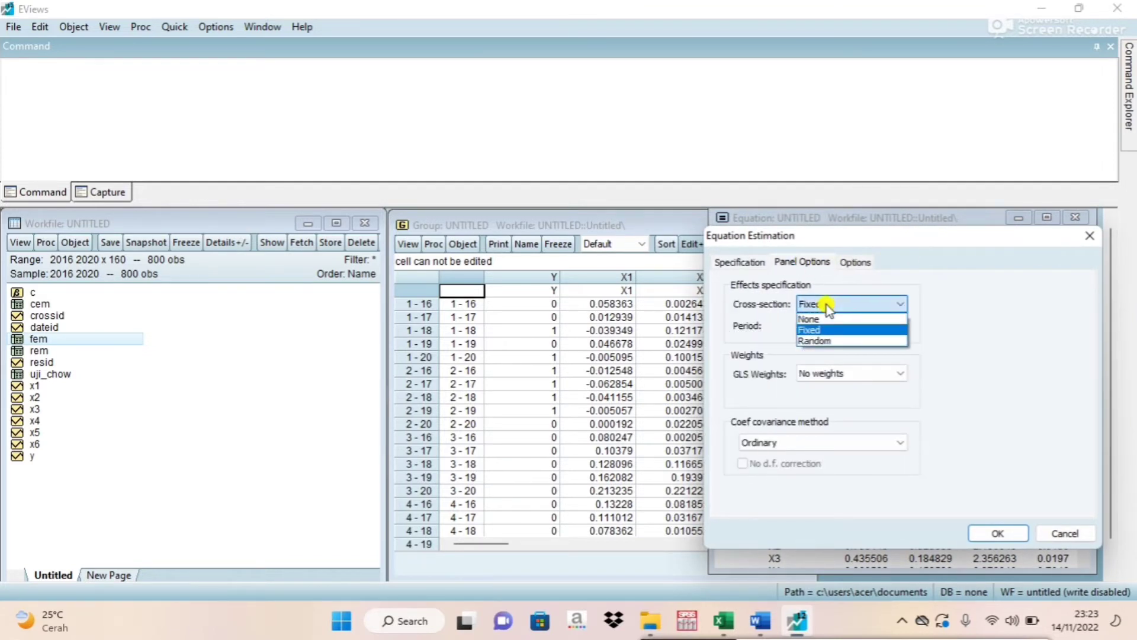
{"action": "left_click", "coordinate": [822, 341]}
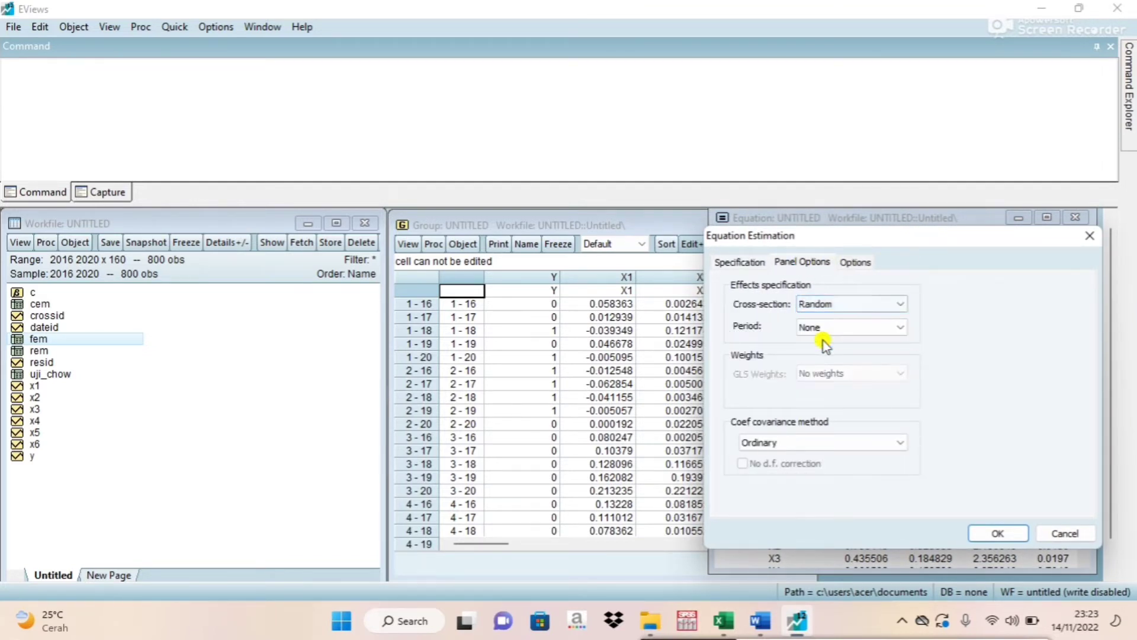
{"action": "left_click", "coordinate": [997, 533]}
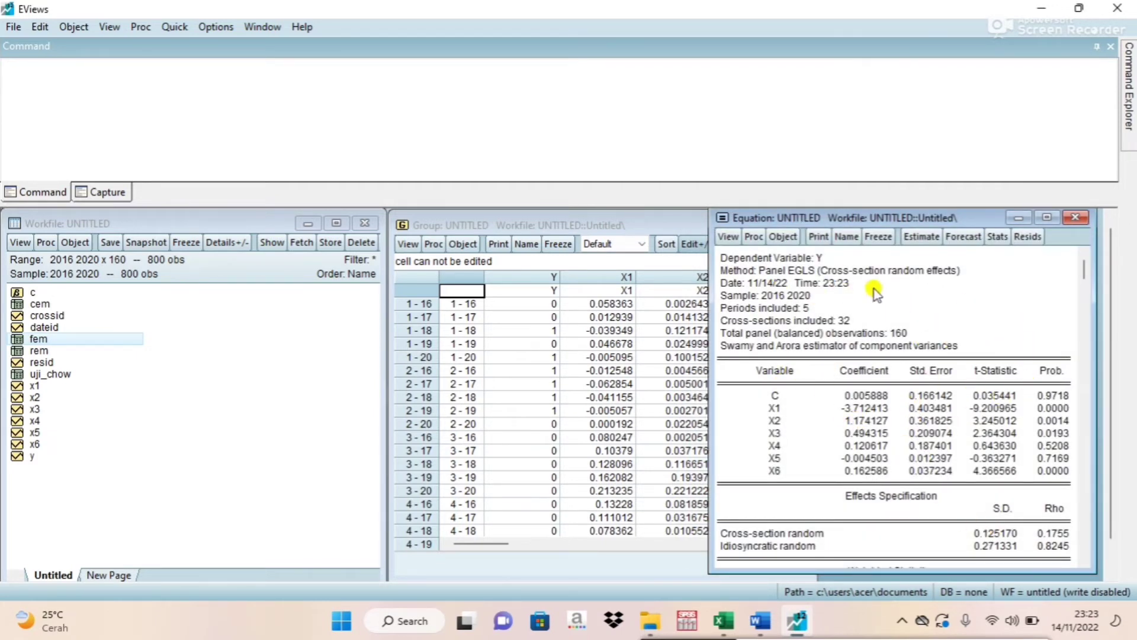
Run the Correlated Random Effects - Hausman Test on the random effect equation and look through its output.
{"action": "left_click", "coordinate": [727, 237]}
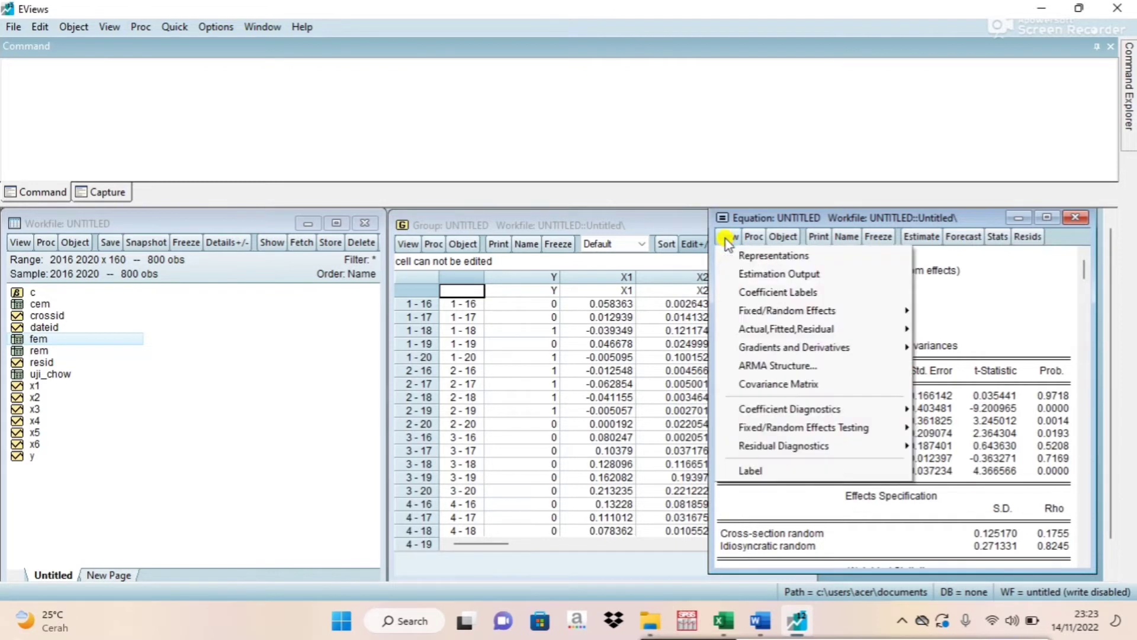
{"action": "mouse_move", "coordinate": [773, 431]}
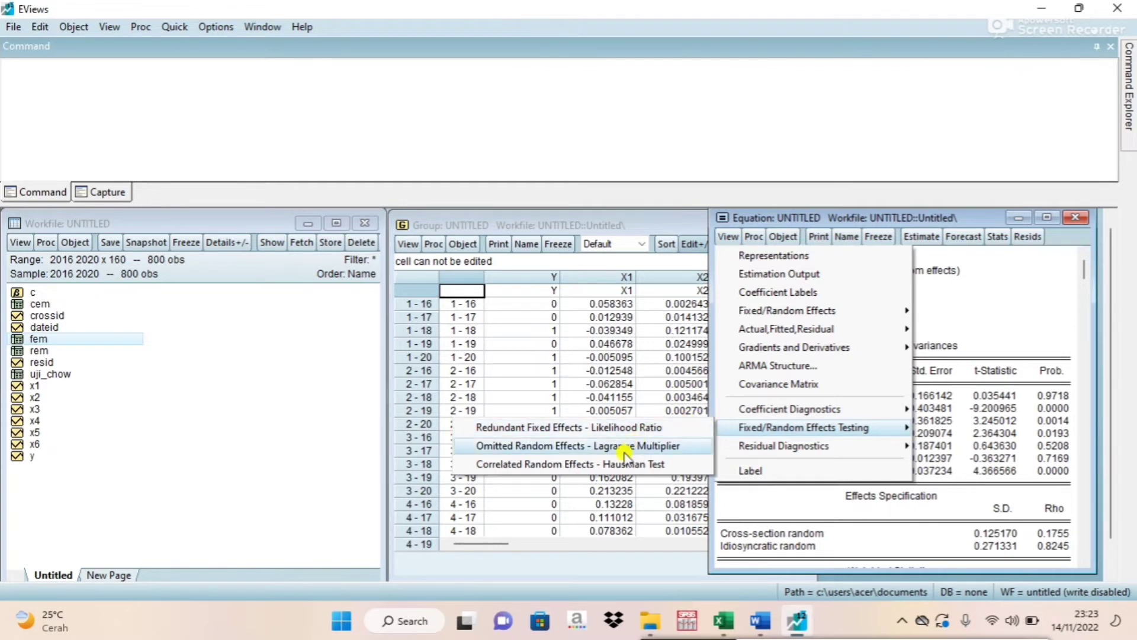
{"action": "left_click", "coordinate": [638, 465]}
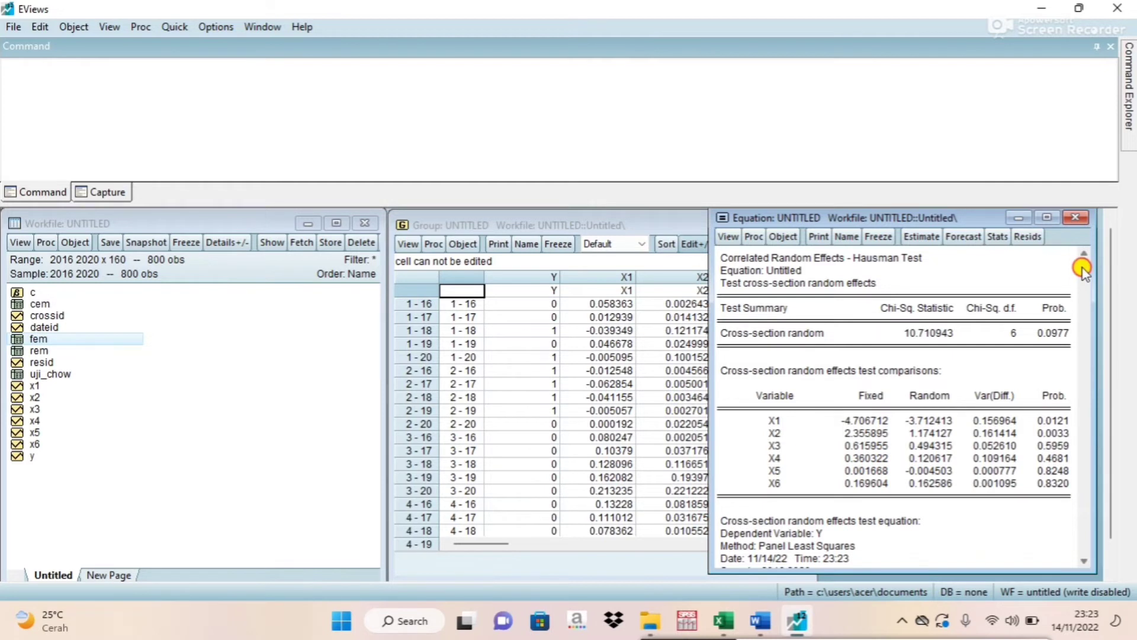
{"action": "scroll", "coordinate": [1081, 263], "scroll_direction": "down", "scroll_amount": 3}
{"action": "scroll", "coordinate": [1083, 269], "scroll_direction": "up", "scroll_amount": 3}
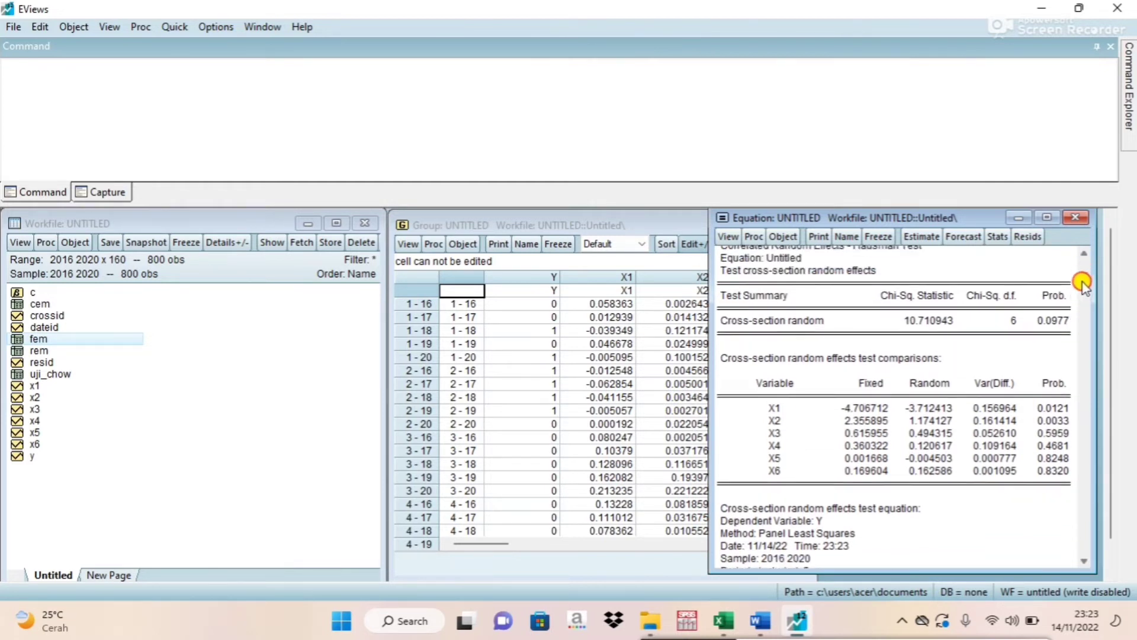
Freeze the Hausman test output as a table named uji_hausman and close the table.
{"action": "left_click", "coordinate": [877, 237]}
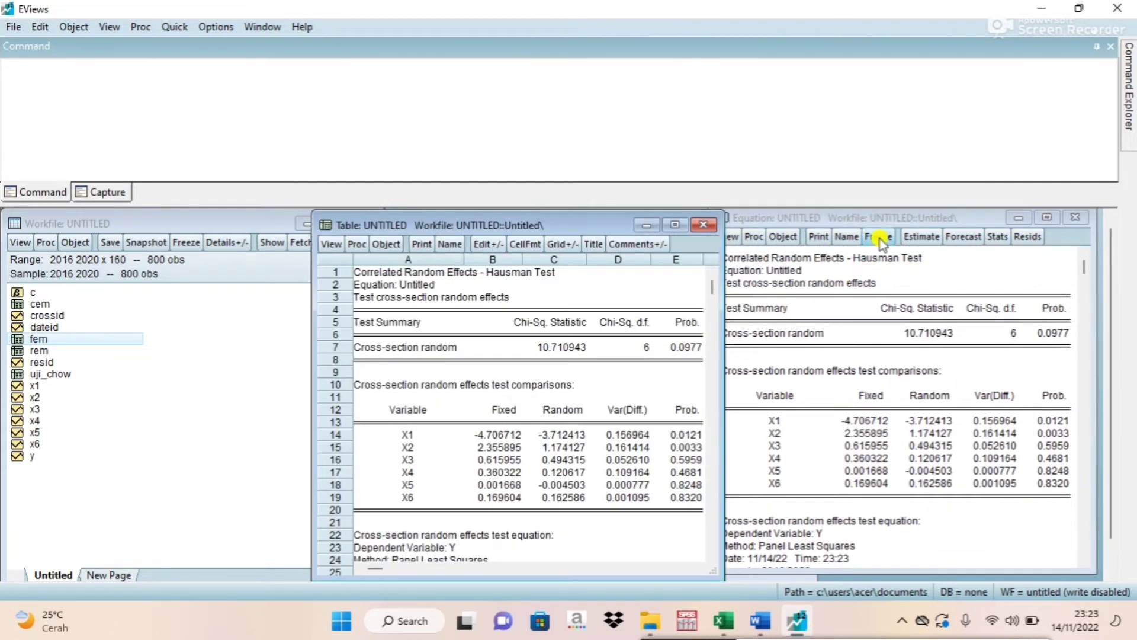
{"action": "left_click", "coordinate": [451, 244]}
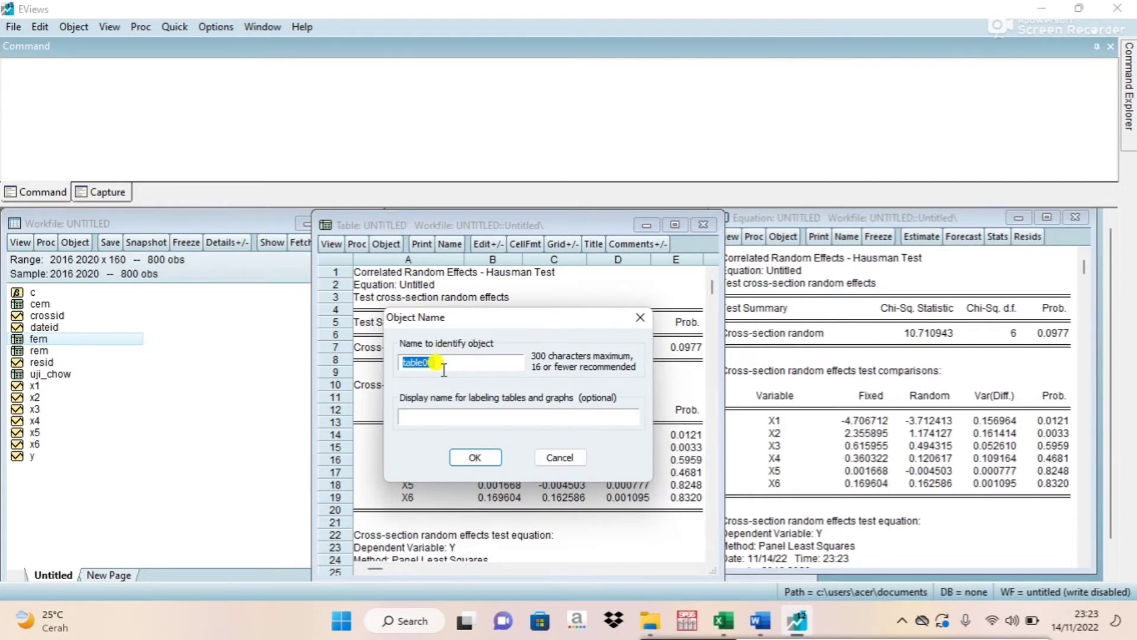
{"action": "type", "text": "uji_hausman"}
{"action": "left_click", "coordinate": [475, 457]}
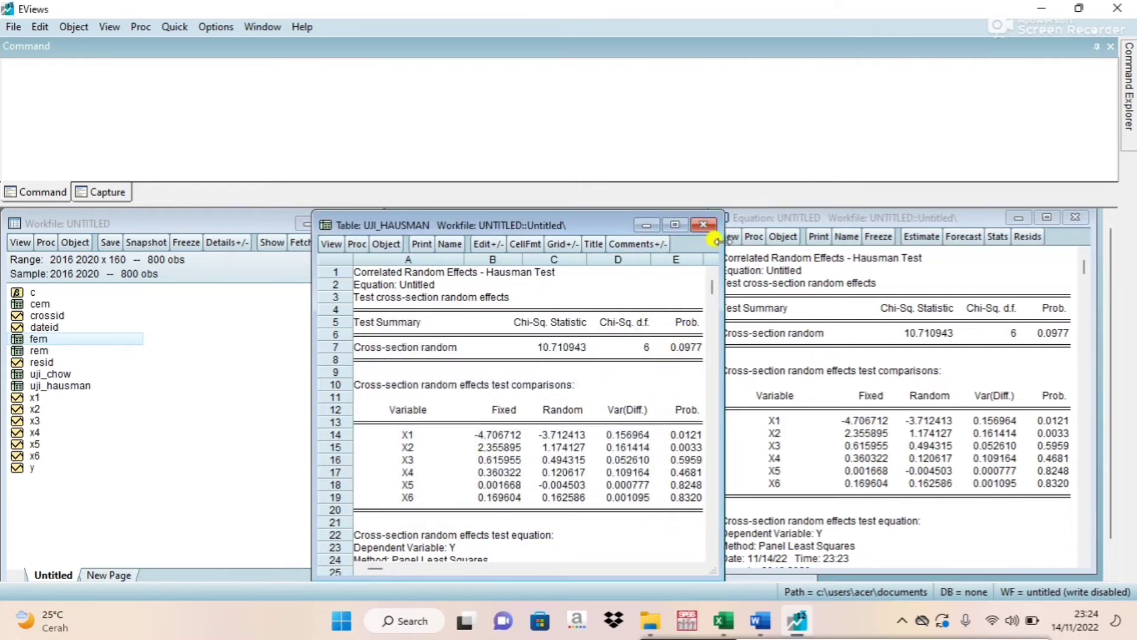
{"action": "left_click", "coordinate": [703, 226]}
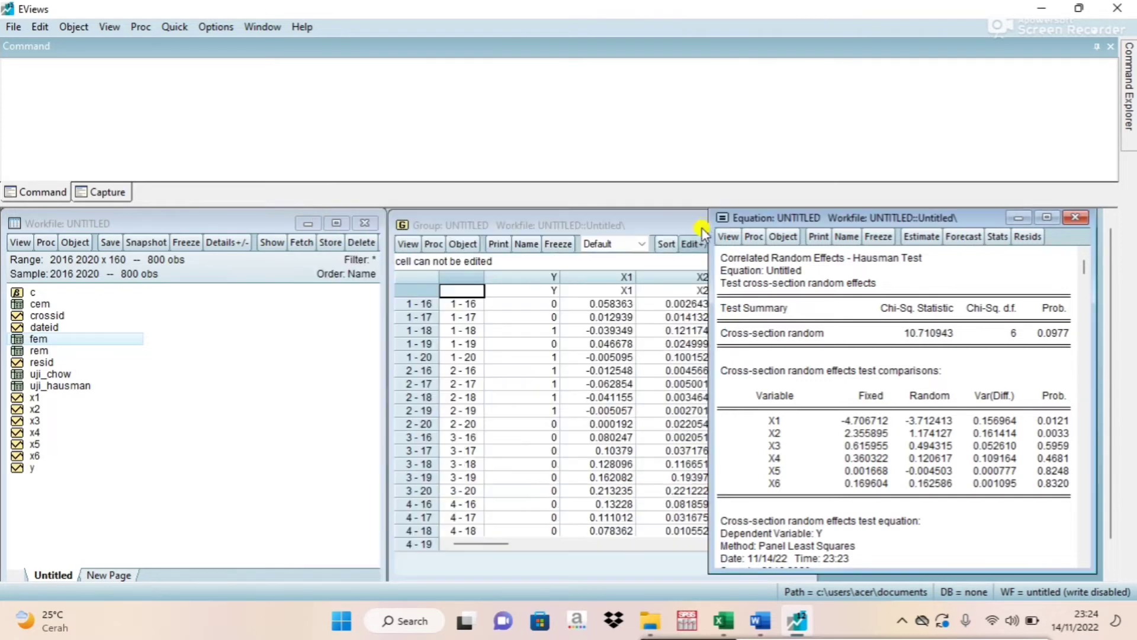
Re-estimate the equation with cross-section effects set to None.
{"action": "left_click", "coordinate": [919, 240]}
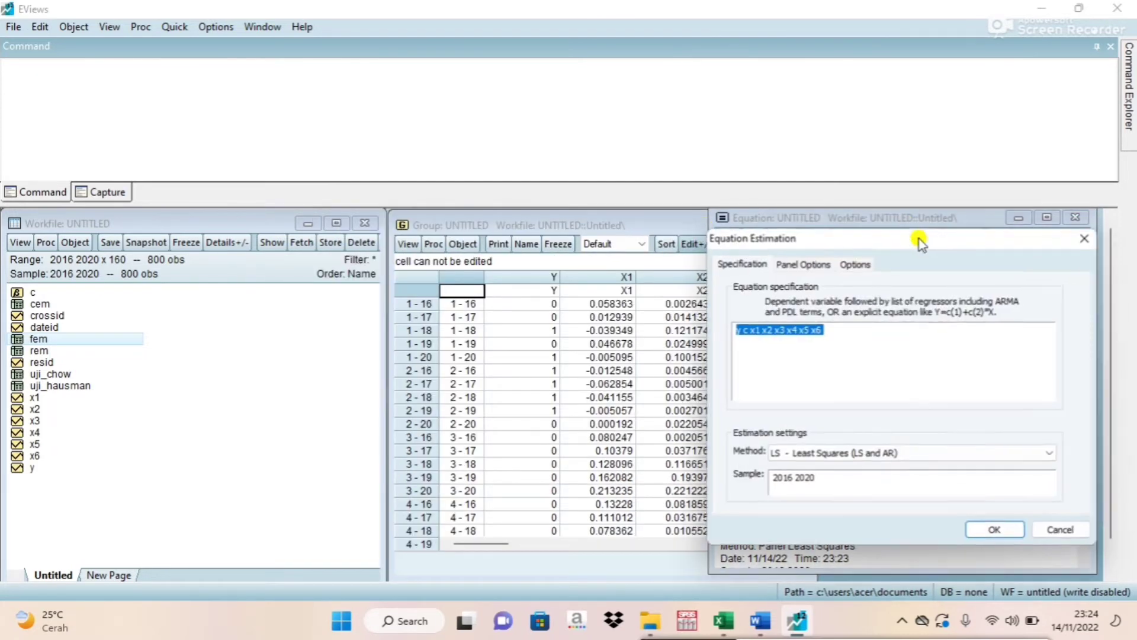
{"action": "left_click", "coordinate": [799, 262]}
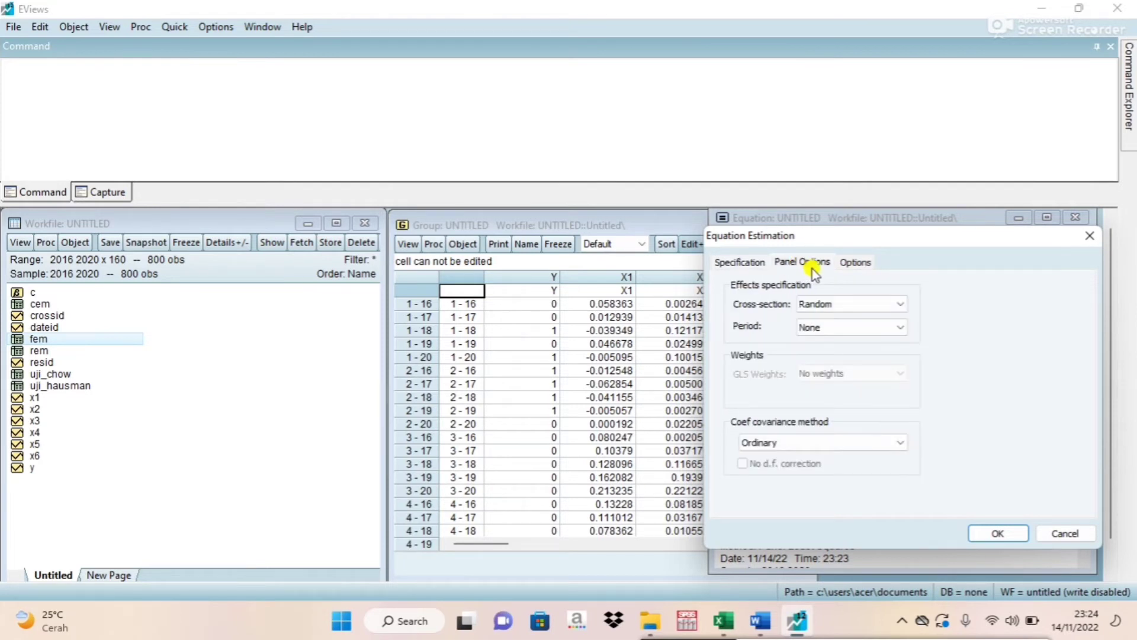
{"action": "left_click", "coordinate": [844, 305]}
{"action": "left_click", "coordinate": [819, 318]}
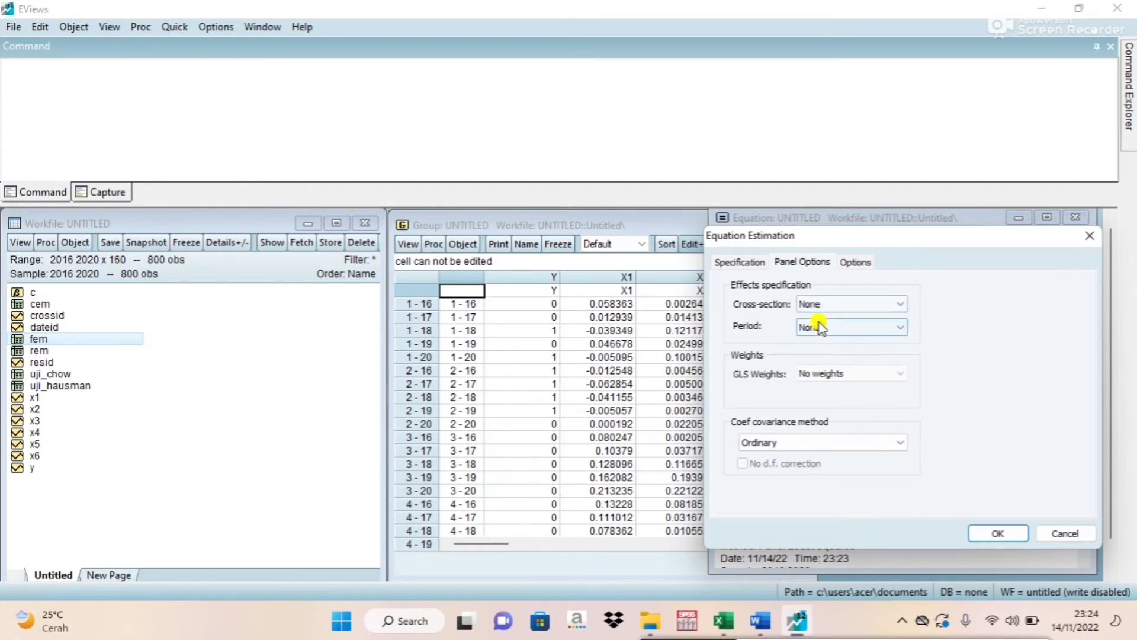
{"action": "left_click", "coordinate": [997, 532]}
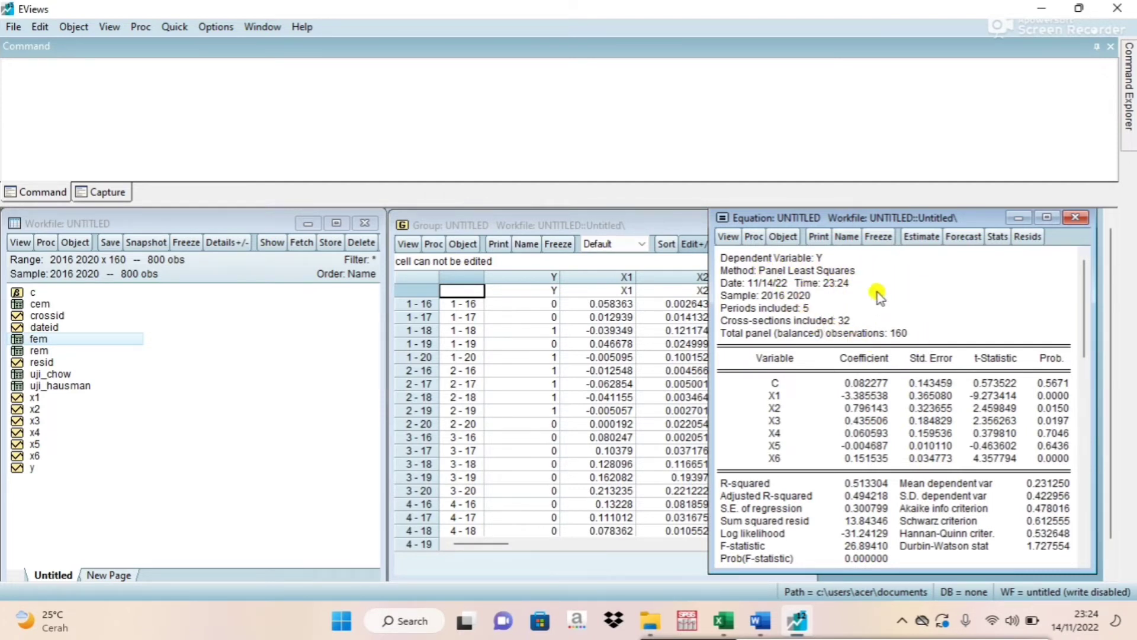
Run the Omitted Random Effects - Lagrange Multiplier test on the common effect equation and look through its output.
{"action": "left_click", "coordinate": [732, 236]}
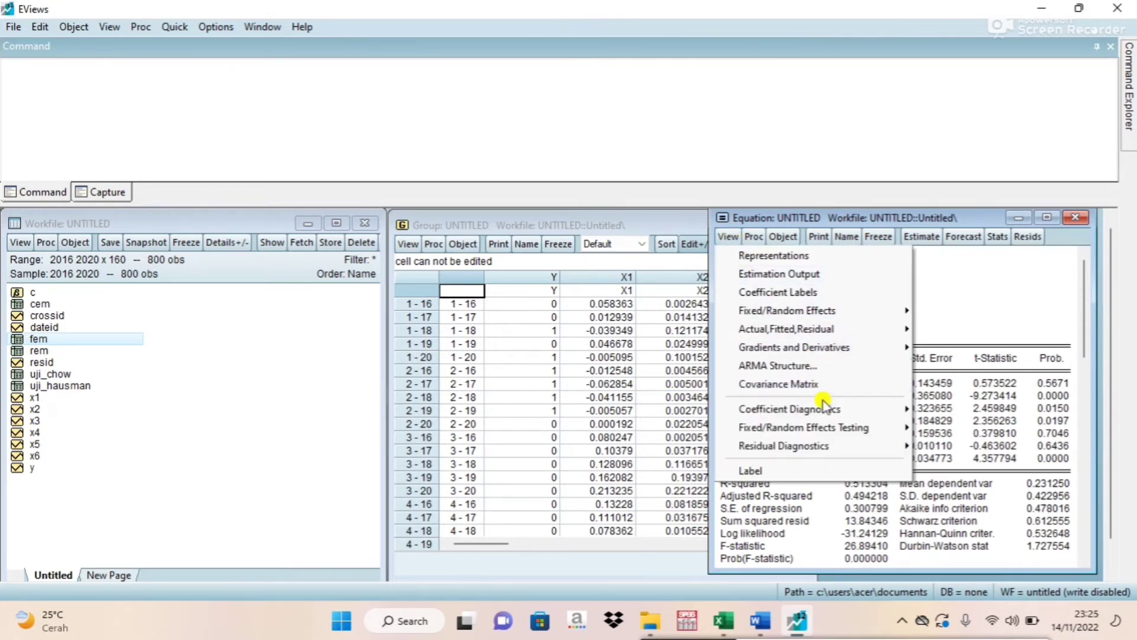
{"action": "mouse_move", "coordinate": [766, 430]}
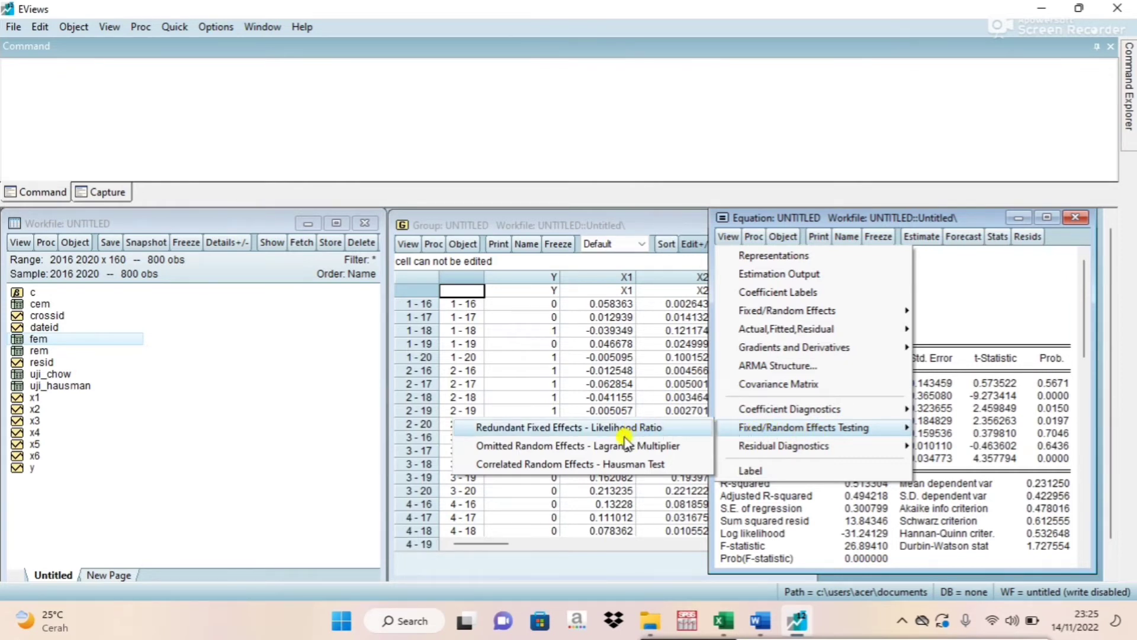
{"action": "left_click", "coordinate": [669, 446]}
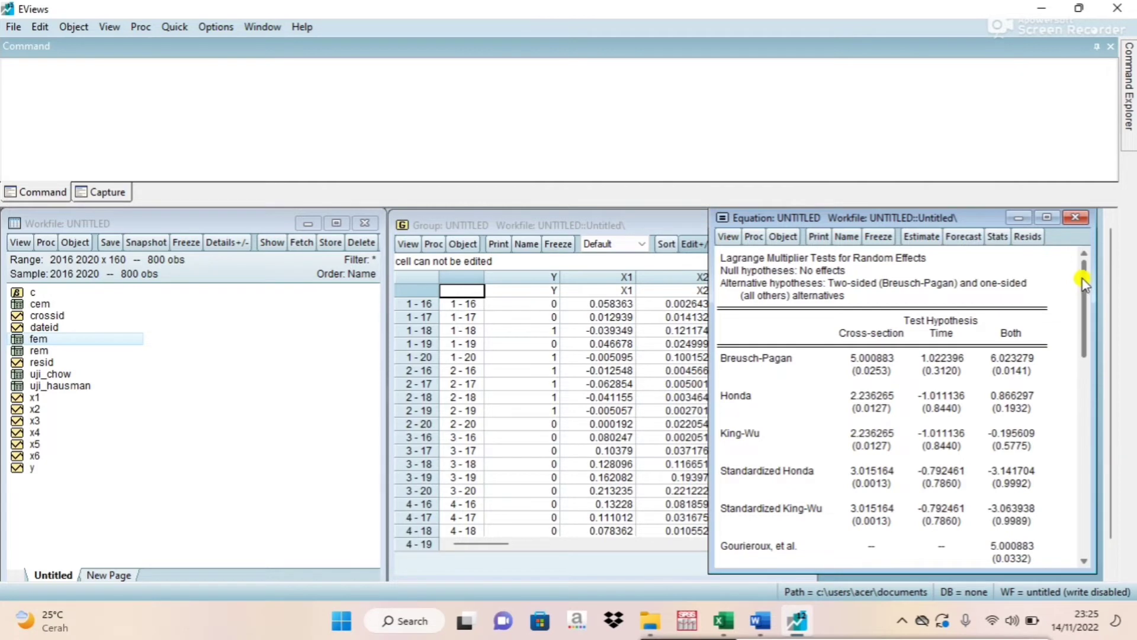
{"action": "left_click_drag", "start_coordinate": [1084, 283], "coordinate": [1071, 351]}
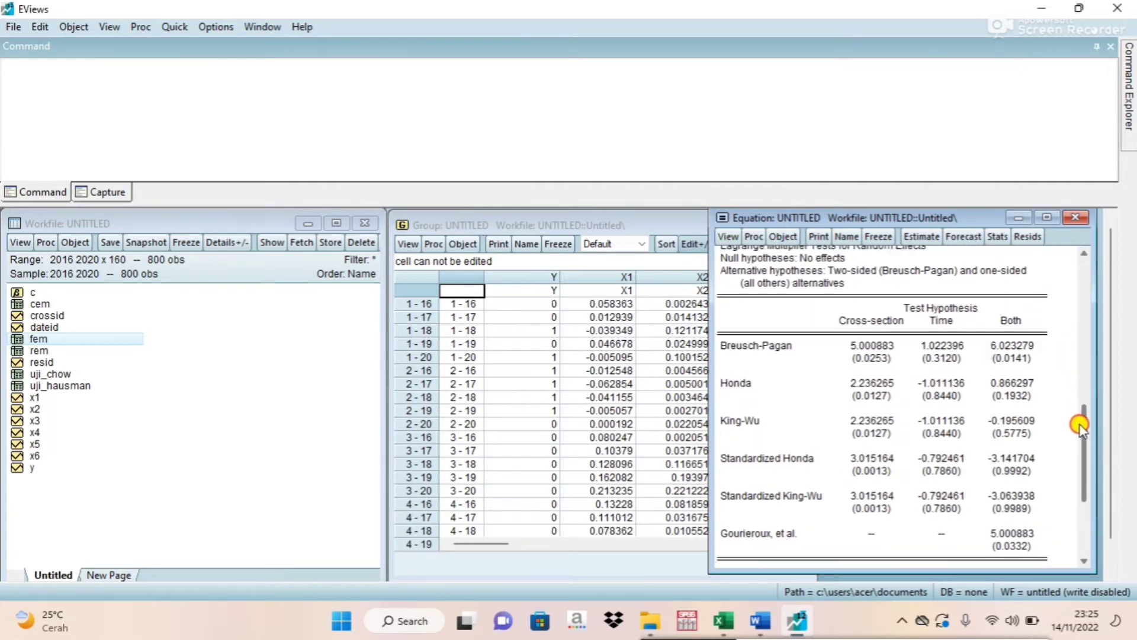
{"action": "left_click_drag", "start_coordinate": [1079, 425], "coordinate": [1078, 278]}
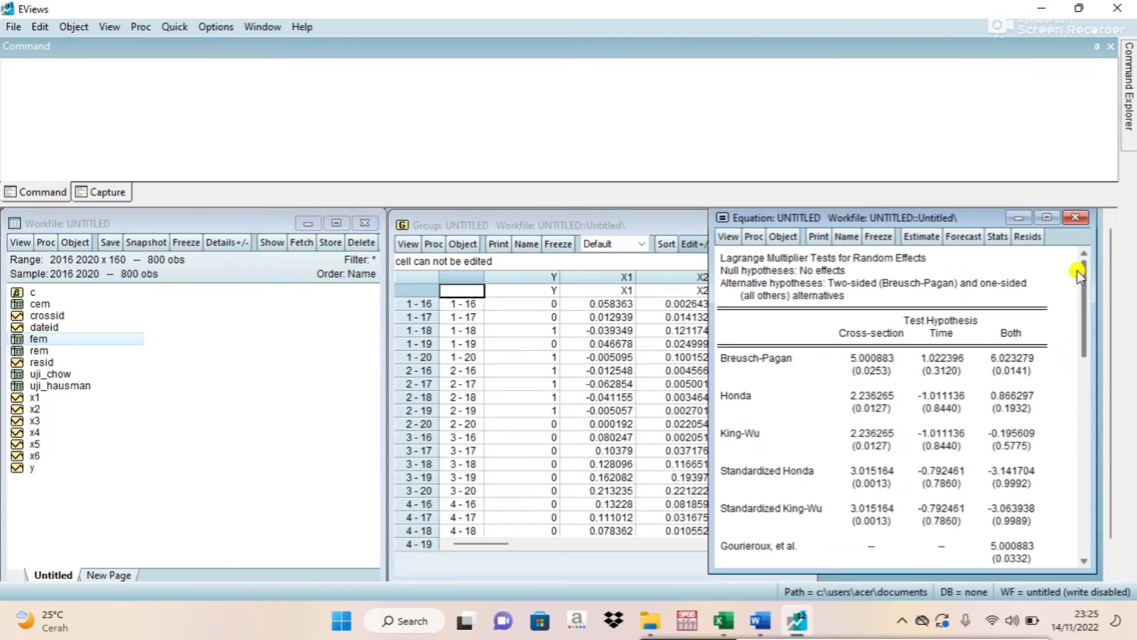
Freeze the Lagrange multiplier test output as a table named uji_lm and close the table.
{"action": "left_click", "coordinate": [880, 237]}
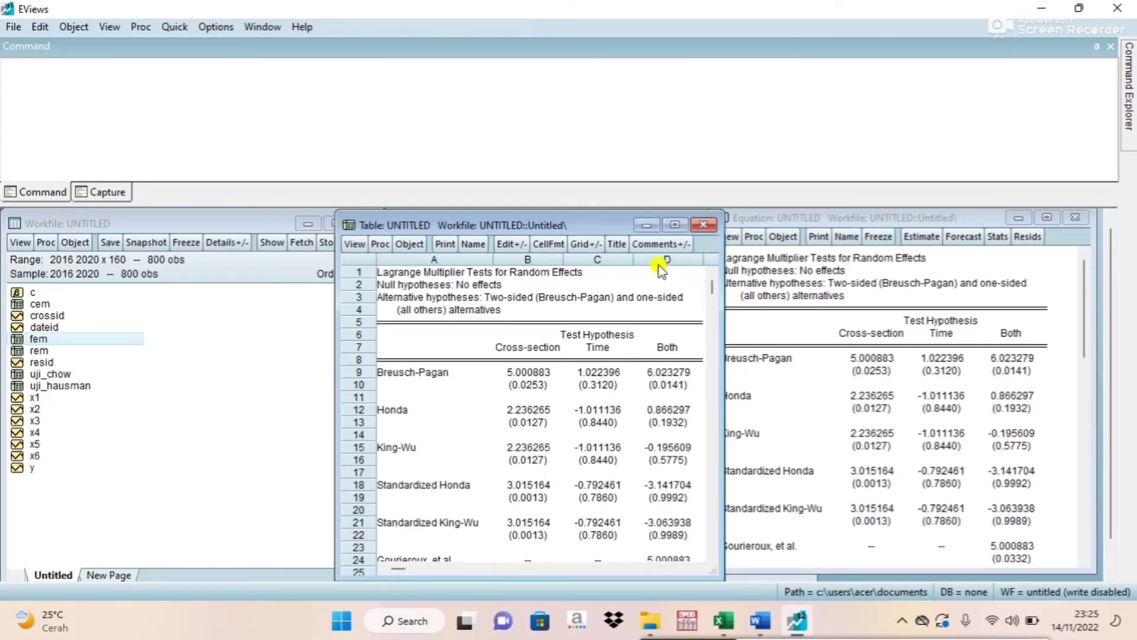
{"action": "left_click", "coordinate": [475, 245]}
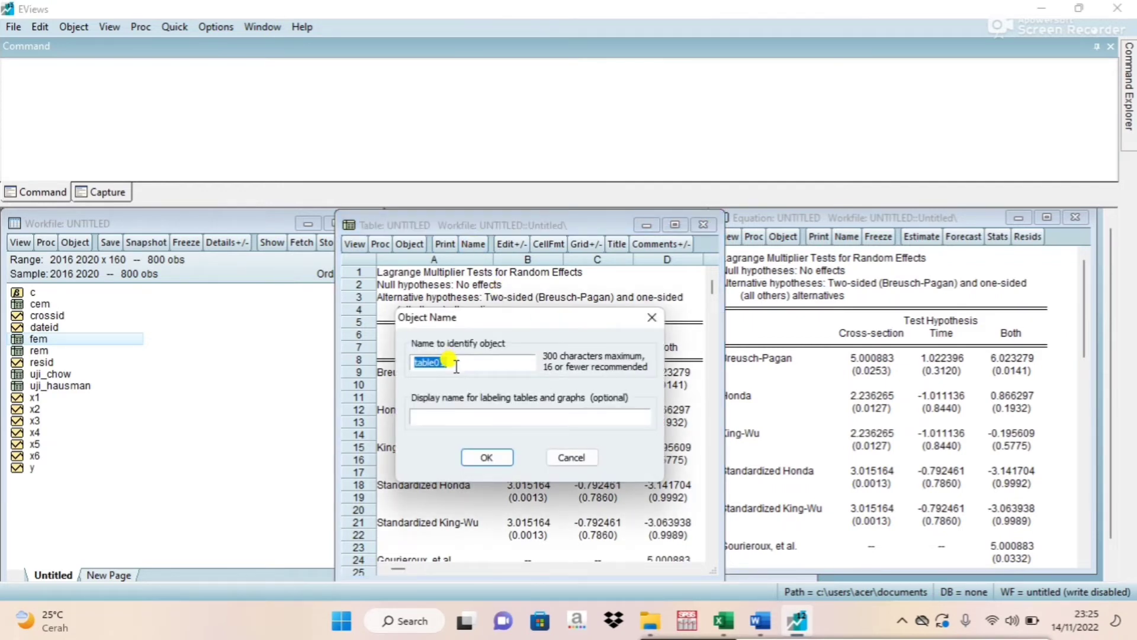
{"action": "type", "text": "uji_lm"}
{"action": "left_click", "coordinate": [486, 457]}
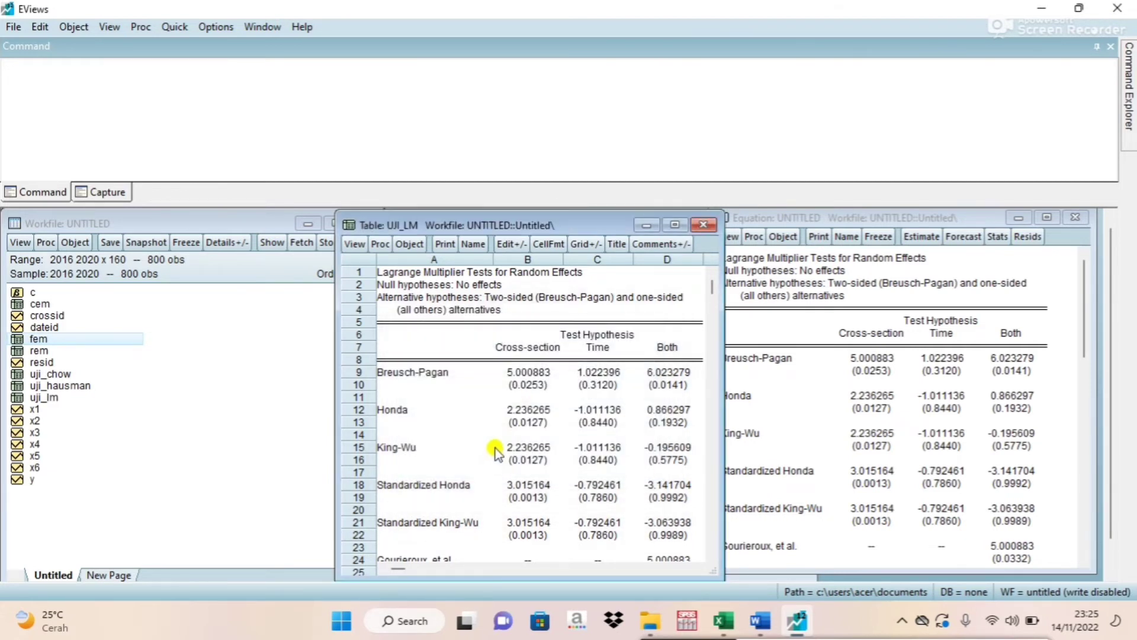
{"action": "left_click", "coordinate": [702, 226]}
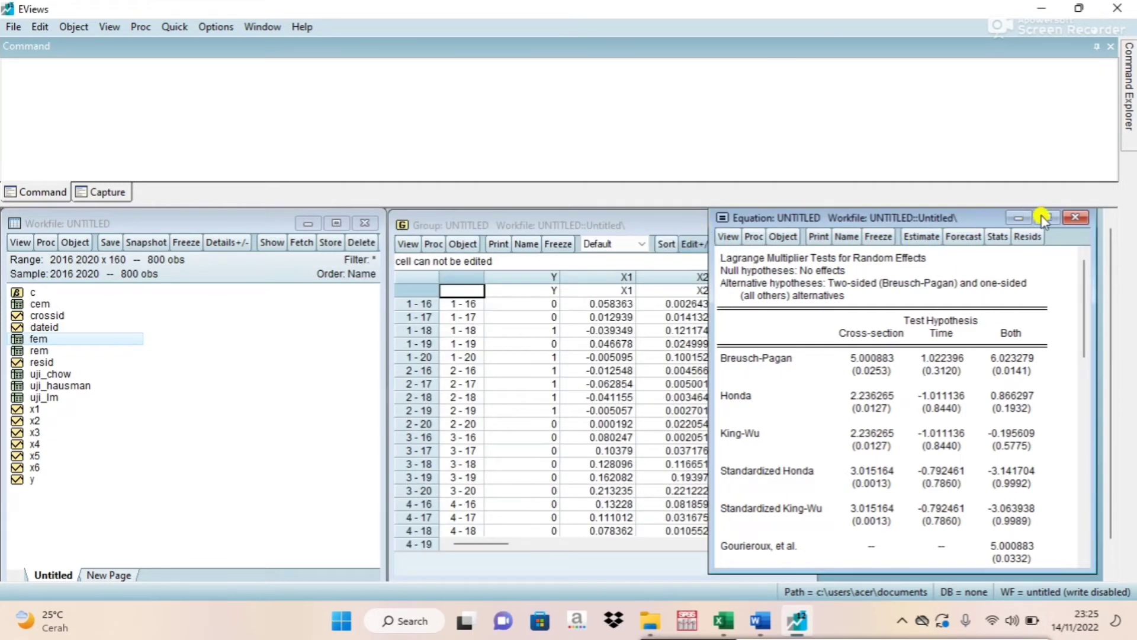
Close the untitled equation and the untitled group, deleting both without saving them.
{"action": "left_click", "coordinate": [1075, 217]}
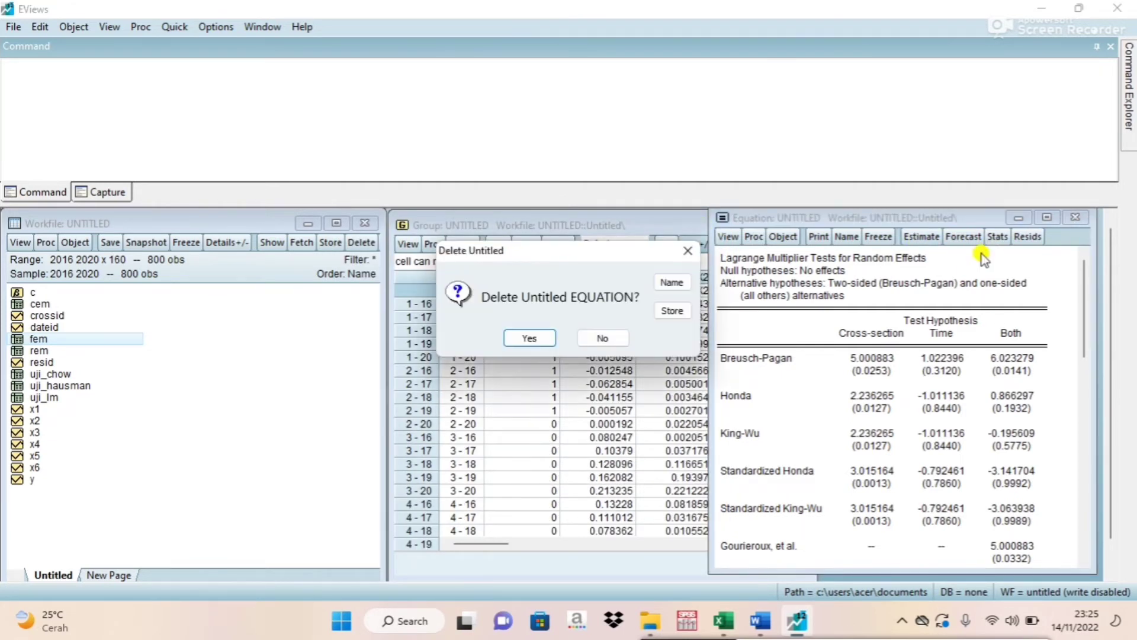
{"action": "left_click", "coordinate": [521, 336]}
{"action": "left_click", "coordinate": [797, 226]}
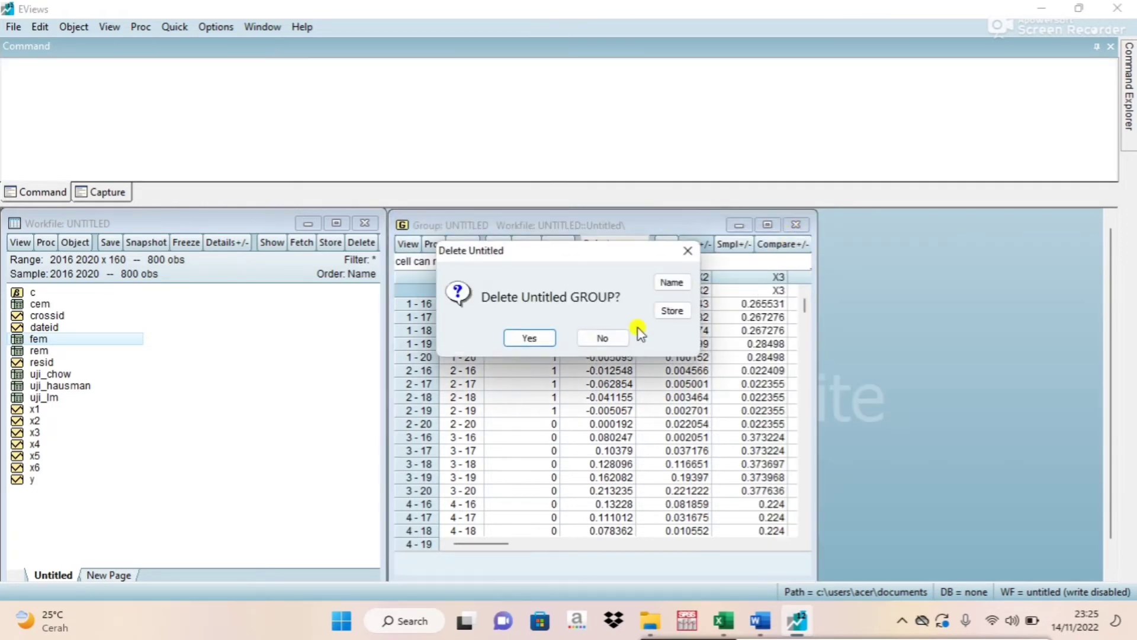
{"action": "left_click", "coordinate": [525, 339]}
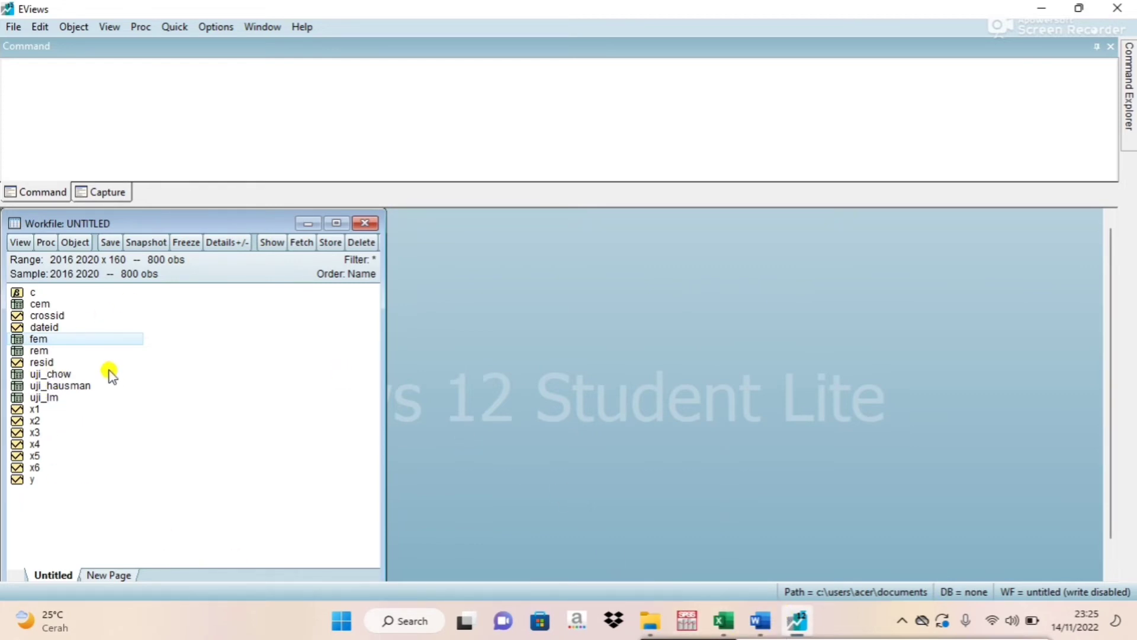
Check the Kesimpulan list in the Word document, and open the uji_chow table in EViews in a wider window beside the workfile.
{"action": "left_click", "coordinate": [761, 622]}
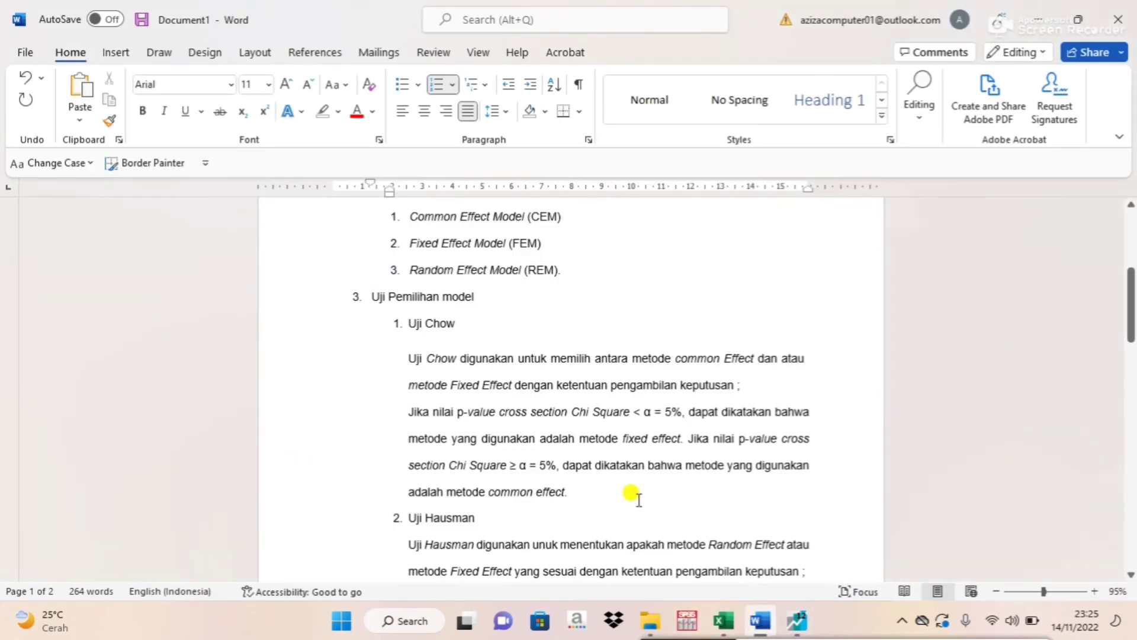
{"action": "left_click_drag", "start_coordinate": [1130, 291], "coordinate": [1081, 436]}
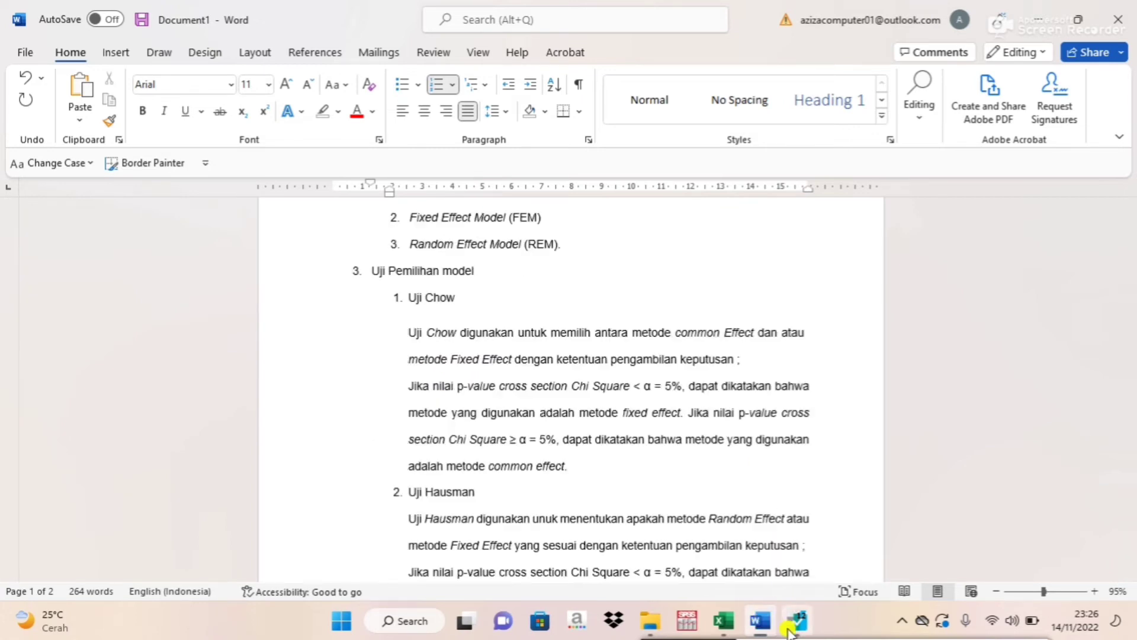
{"action": "left_click", "coordinate": [789, 632]}
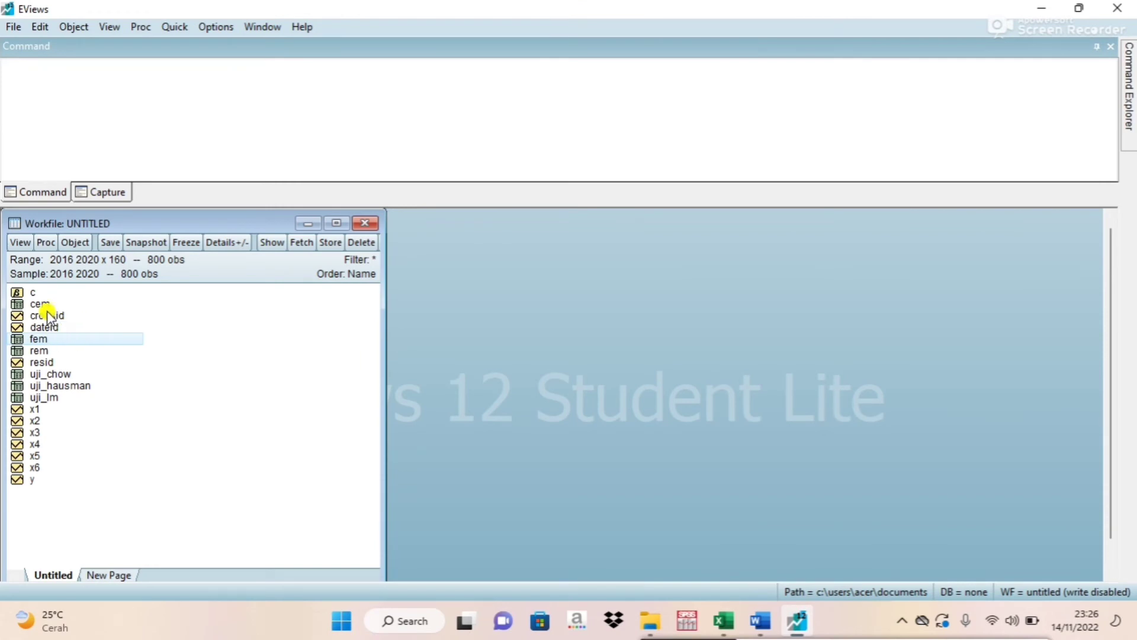
{"action": "left_click", "coordinate": [51, 375]}
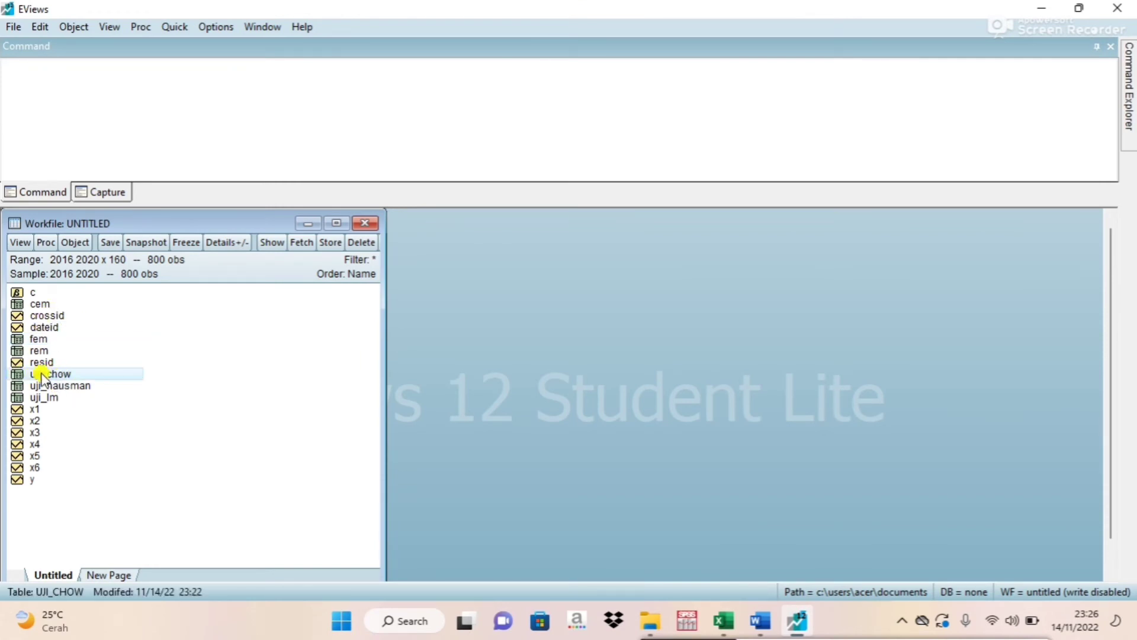
{"action": "double_click", "coordinate": [45, 374]}
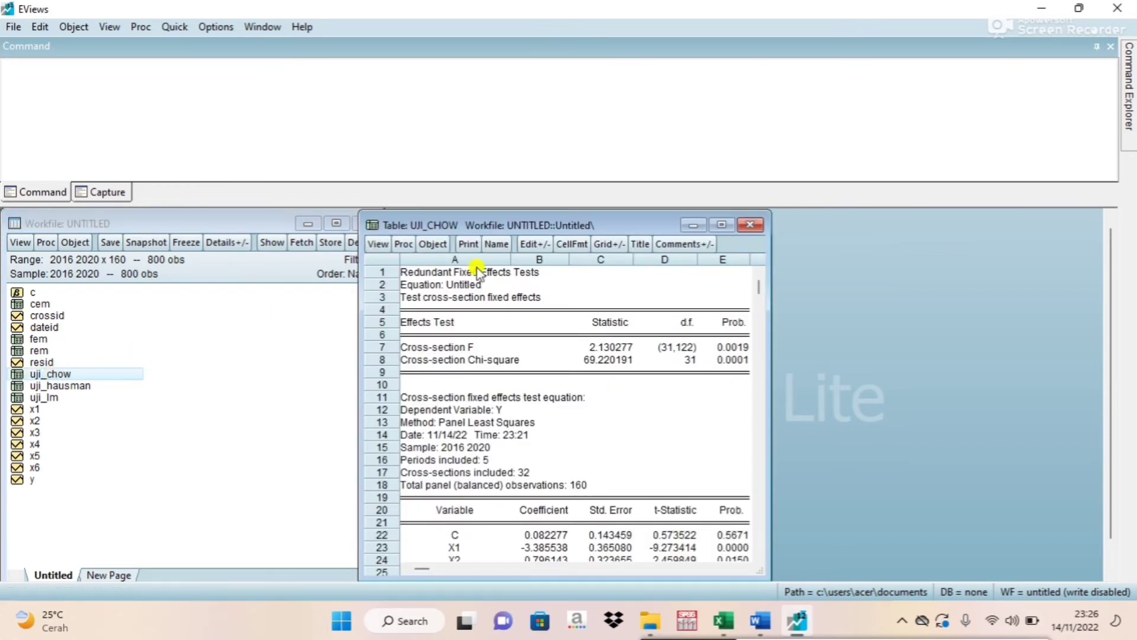
{"action": "left_click_drag", "start_coordinate": [538, 224], "coordinate": [567, 223]}
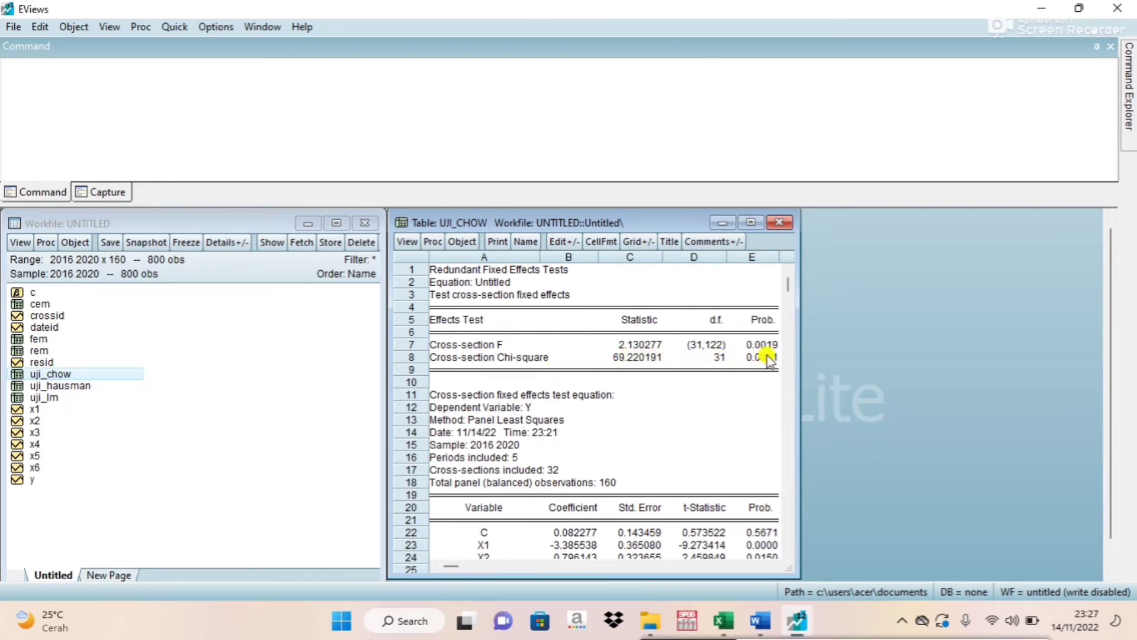
{"action": "left_click_drag", "start_coordinate": [799, 414], "coordinate": [825, 415]}
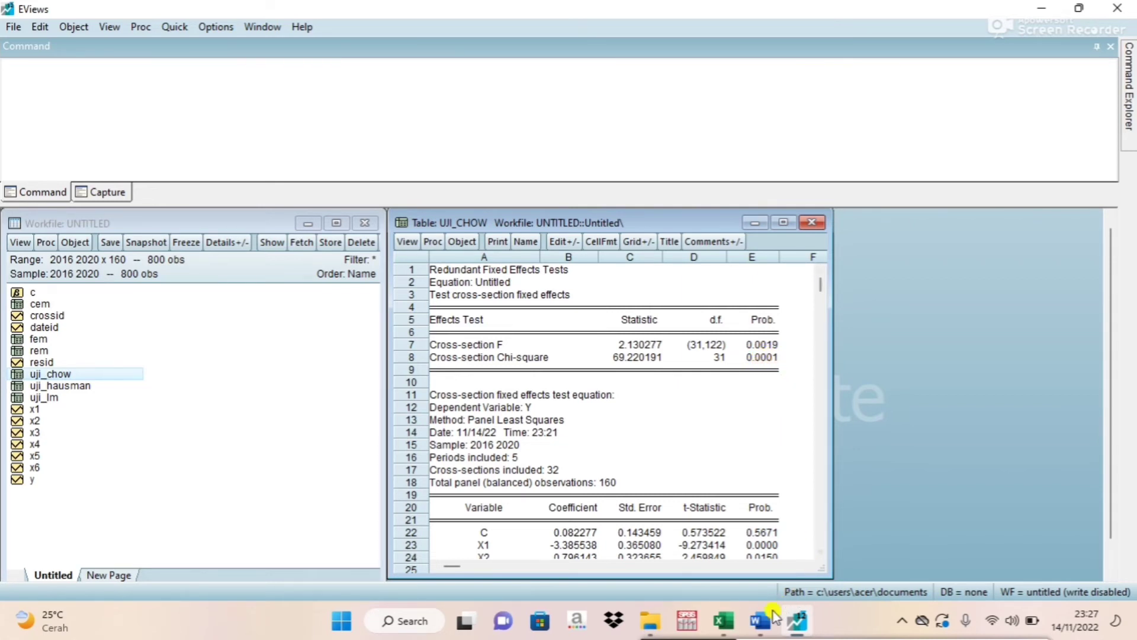
Compare the Uji Chow decision rule in the Word document with the probabilities in the EViews uji_chow table.
{"action": "left_click", "coordinate": [759, 627]}
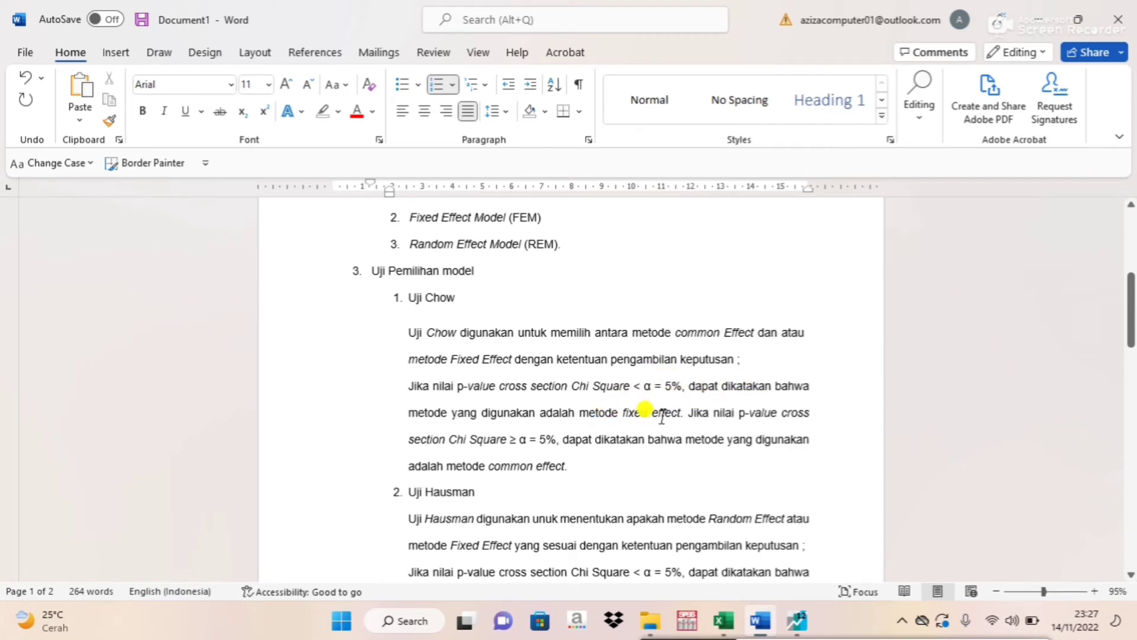
{"action": "left_click", "coordinate": [796, 622]}
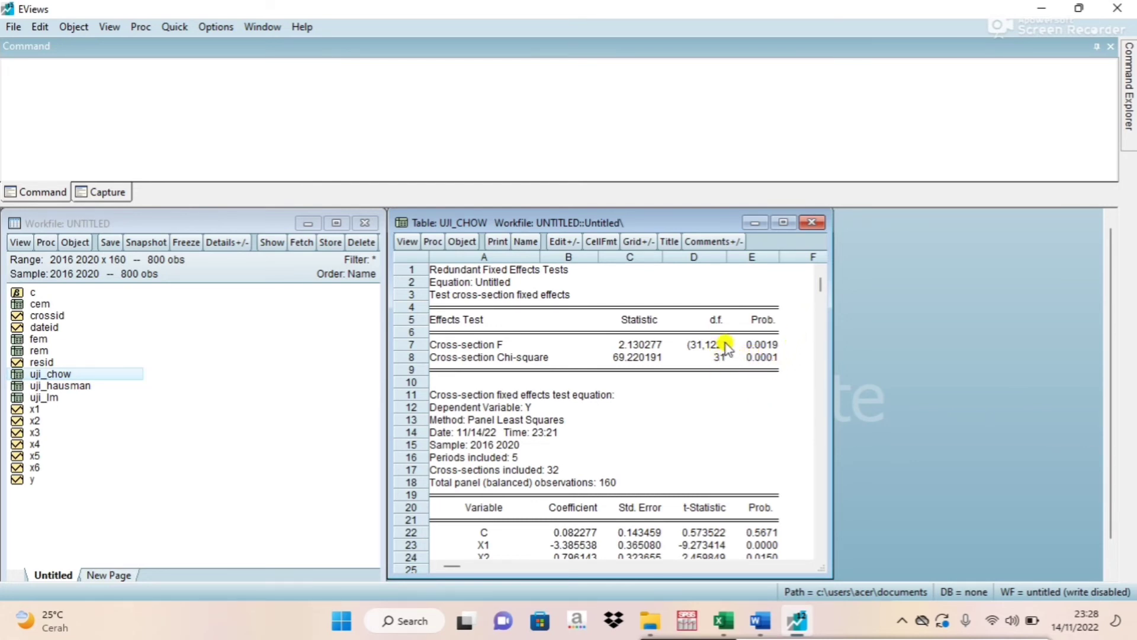
{"action": "left_click", "coordinate": [760, 619]}
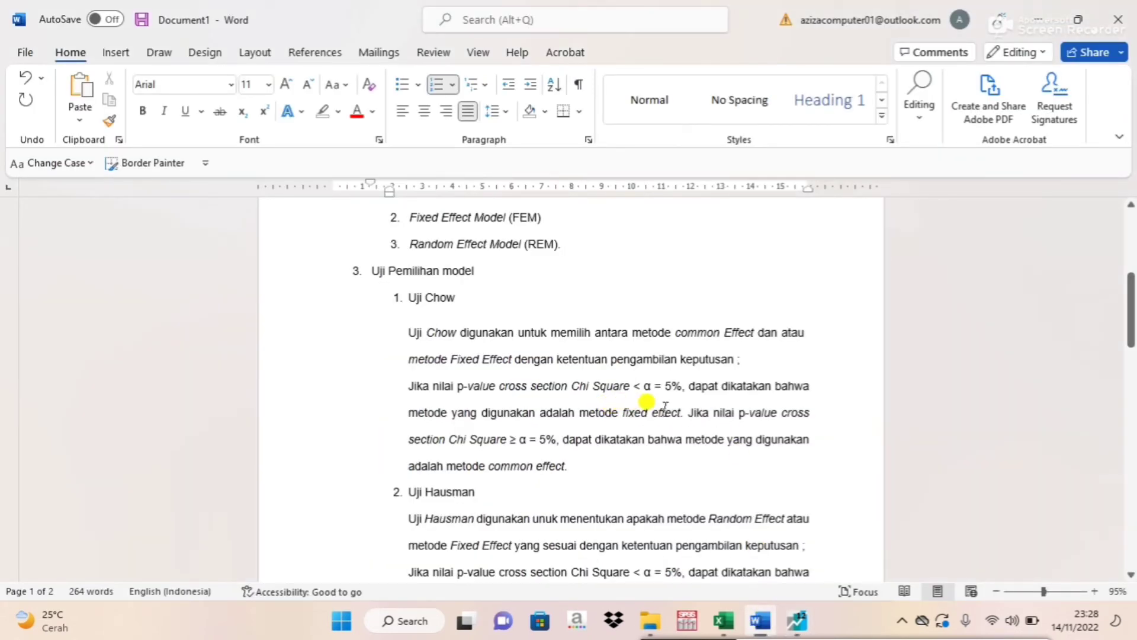
Enter "Fixed Efect Model (FEM)" as the Uji Chow conclusion in the document's Kesimpulan list.
{"action": "left_click_drag", "start_coordinate": [1131, 296], "coordinate": [1129, 450]}
{"action": "left_click", "coordinate": [460, 347]}
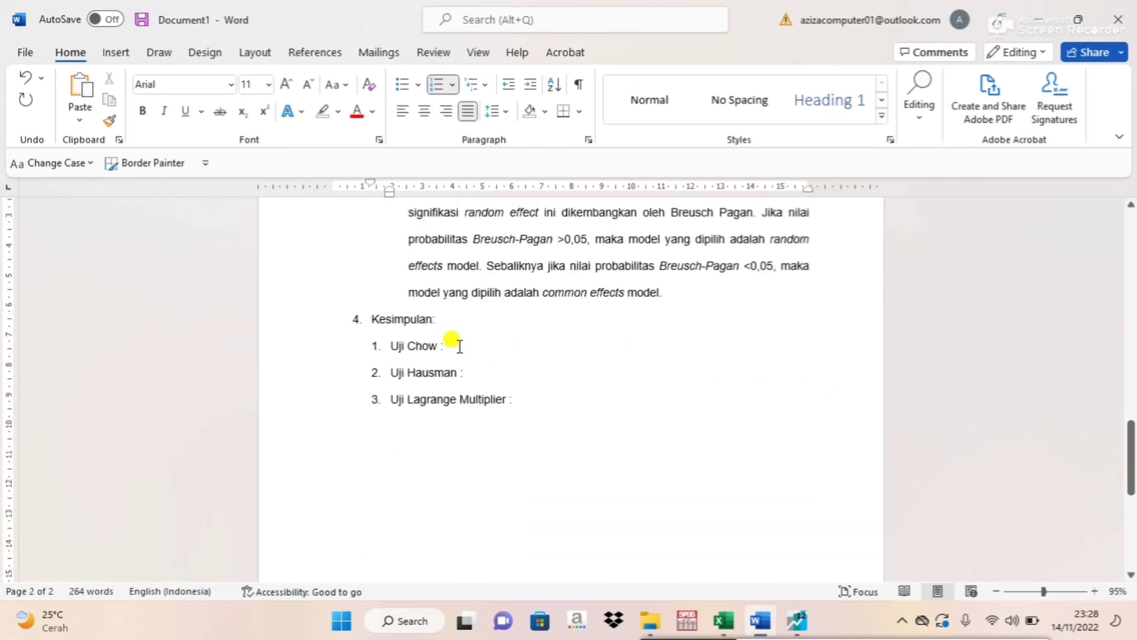
{"action": "type", "text": "H"}
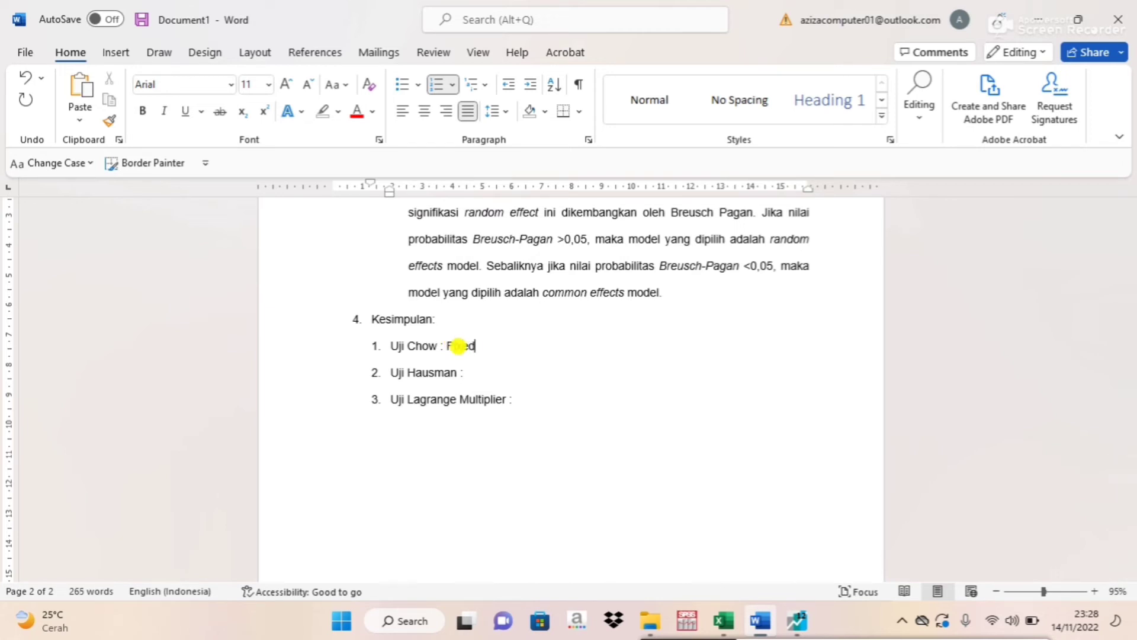
{"action": "type", "text": "ixed Efect Model (F"}
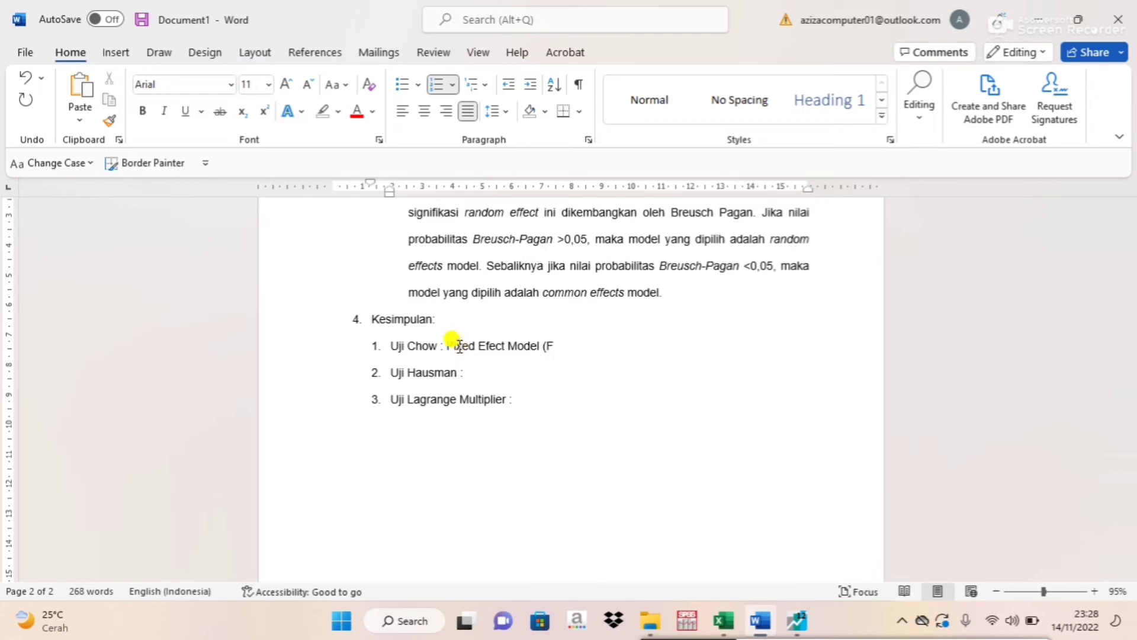
{"action": "type", "text": "EM)"}
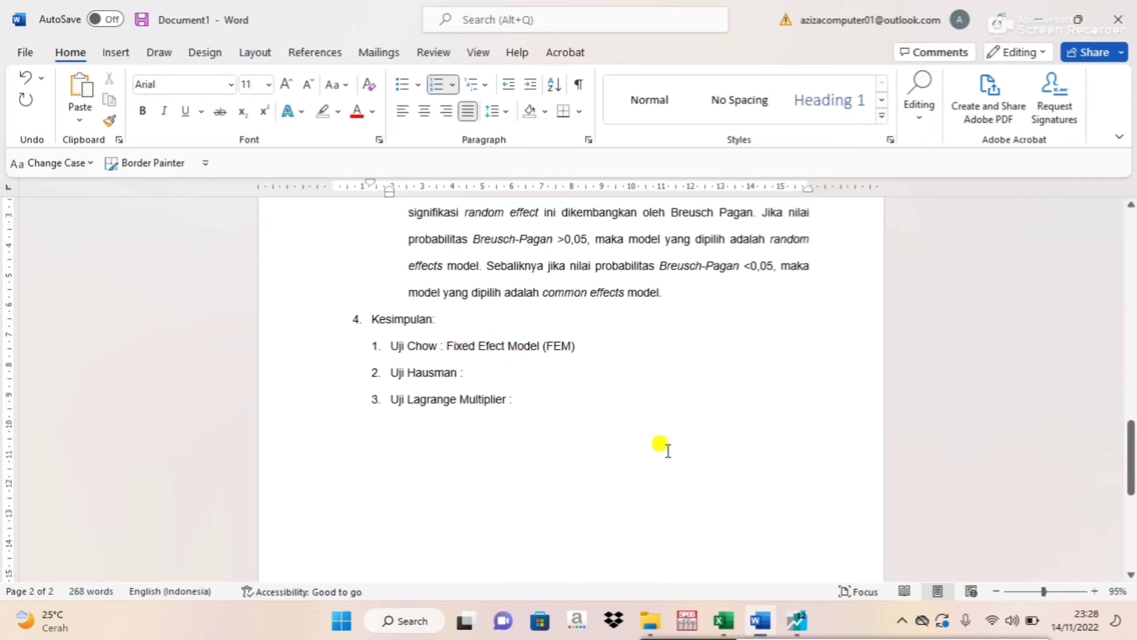
In EViews, close the uji_chow table and open the uji_hausman table in a slightly wider window.
{"action": "left_click", "coordinate": [797, 630]}
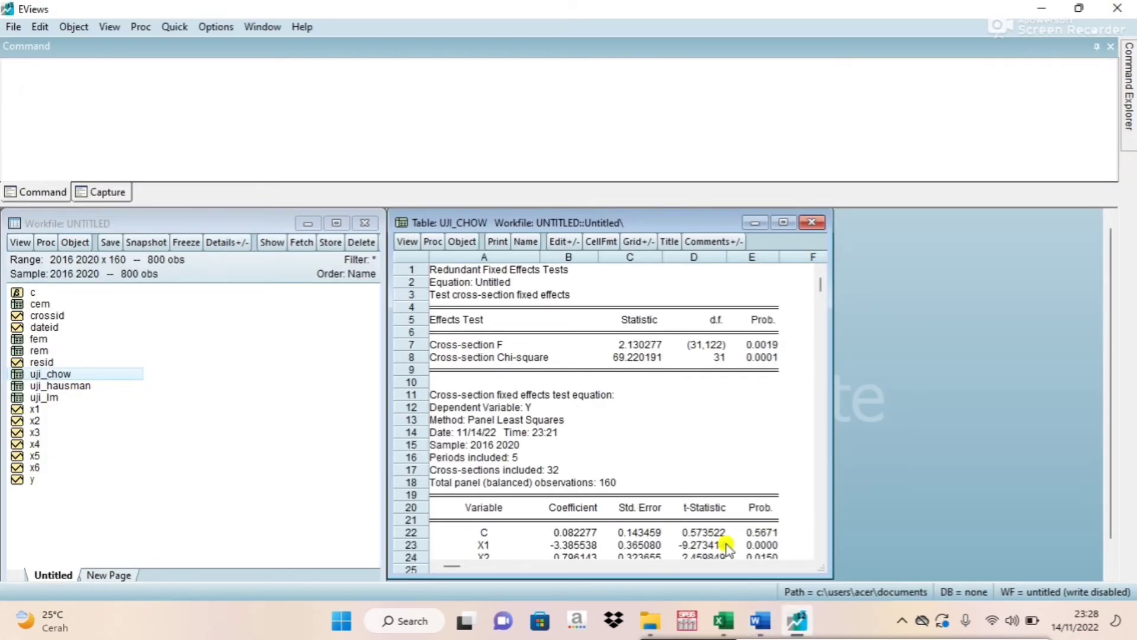
{"action": "left_click", "coordinate": [811, 223]}
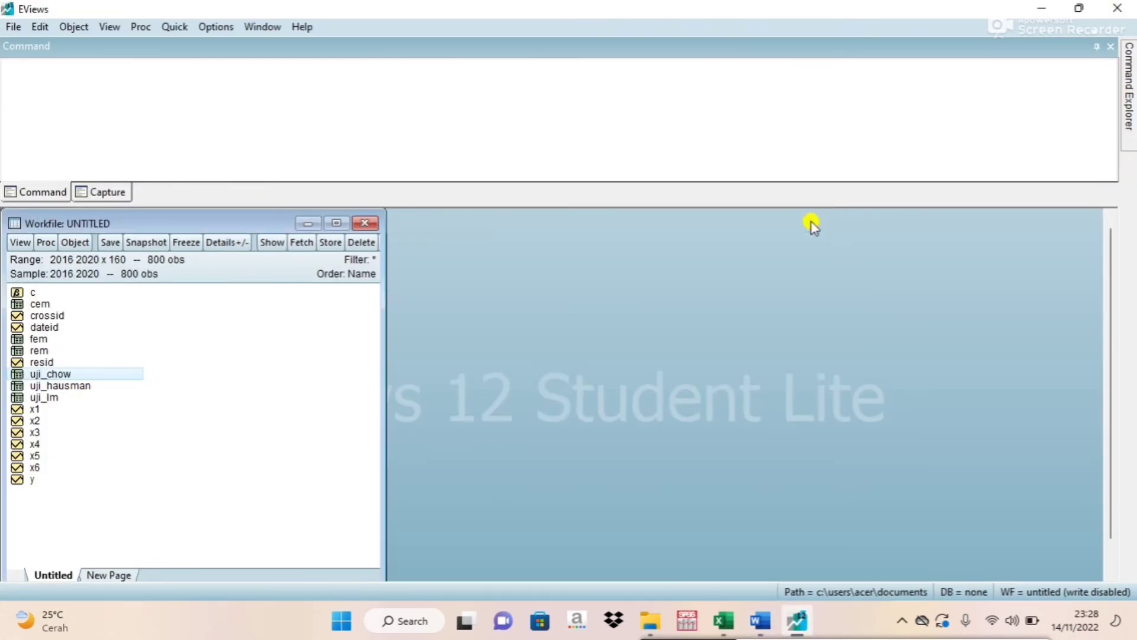
{"action": "left_click", "coordinate": [55, 387]}
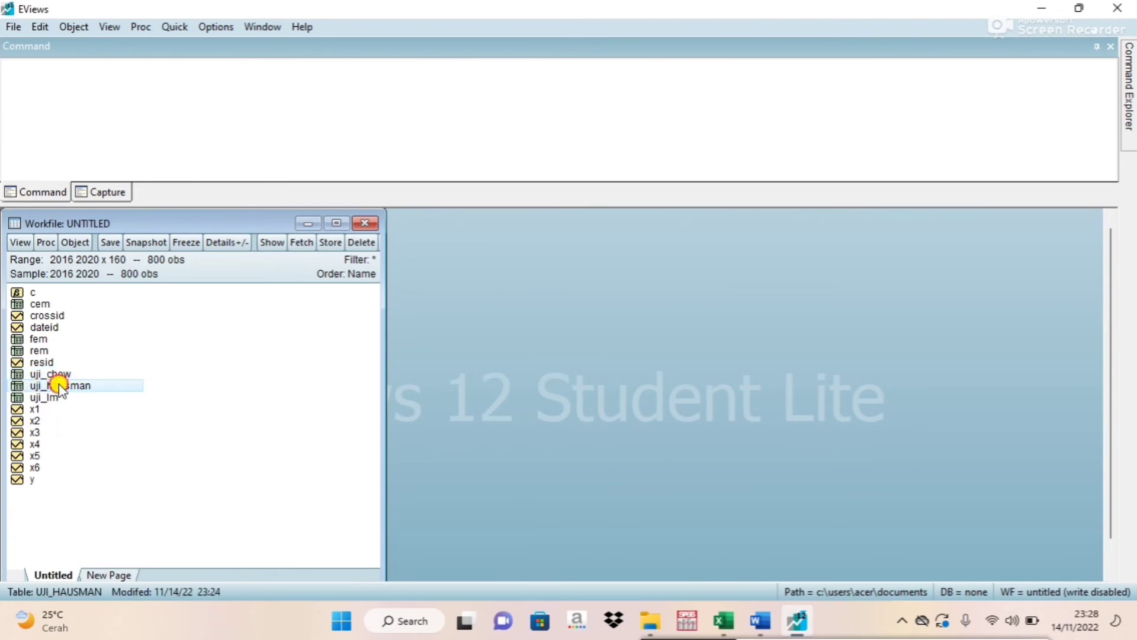
{"action": "double_click", "coordinate": [60, 386]}
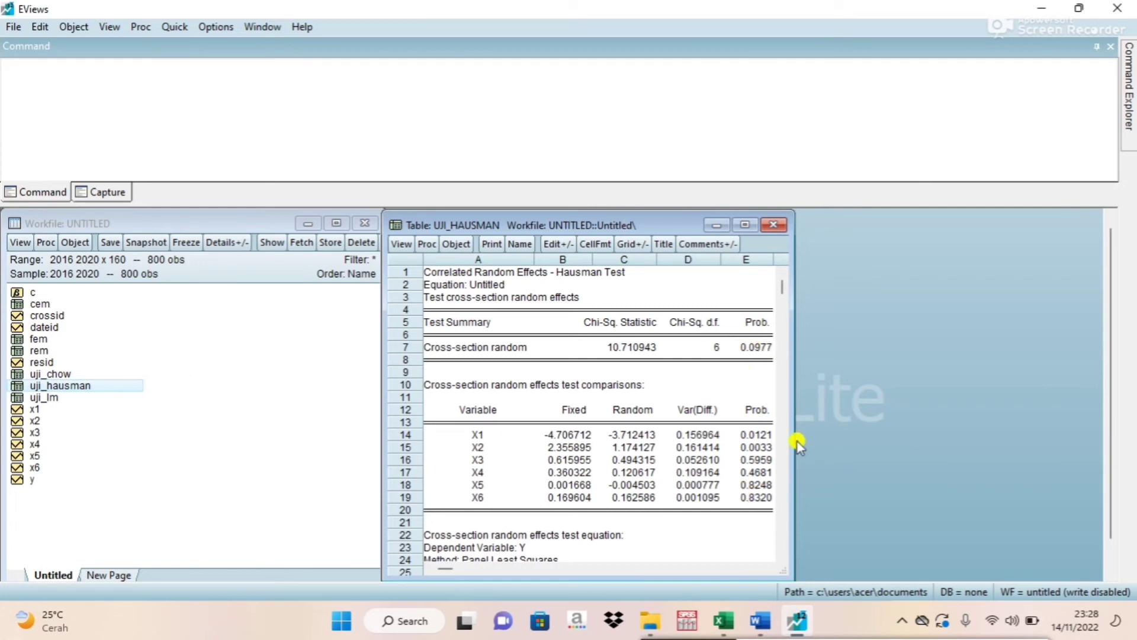
{"action": "left_click_drag", "start_coordinate": [794, 443], "coordinate": [814, 444]}
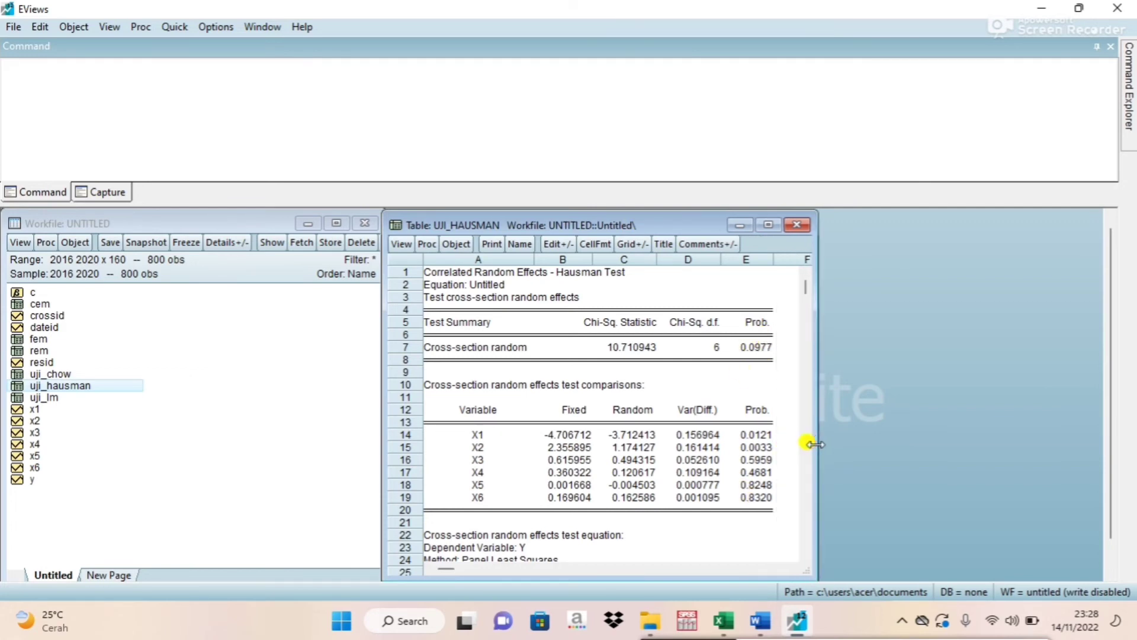
Compare the Uji Hausman decision rule in Word with the cross-section random probability in the EViews uji_hausman table.
{"action": "left_click", "coordinate": [762, 623]}
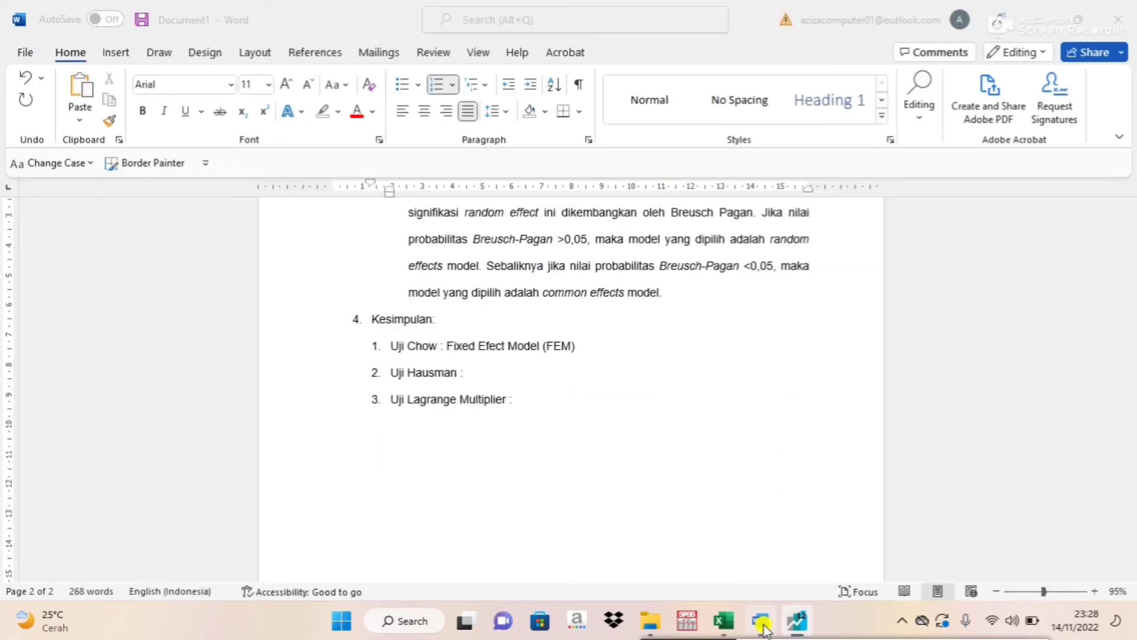
{"action": "left_click_drag", "start_coordinate": [1132, 422], "coordinate": [1125, 350]}
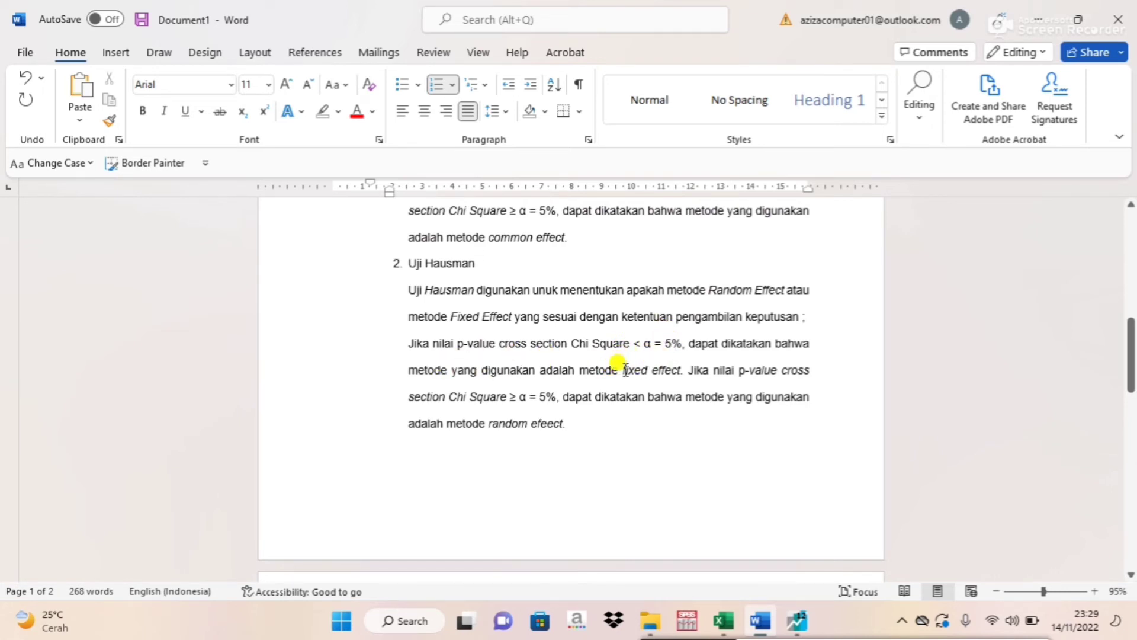
{"action": "left_click", "coordinate": [528, 422]}
{"action": "left_click", "coordinate": [797, 621]}
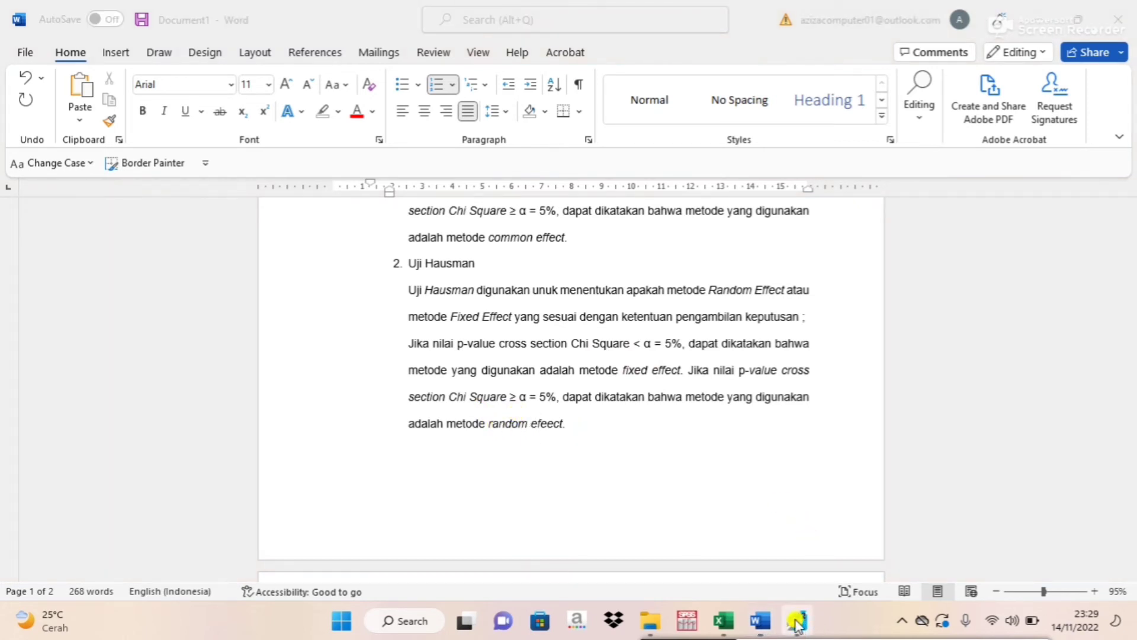
{"action": "left_click", "coordinate": [797, 620]}
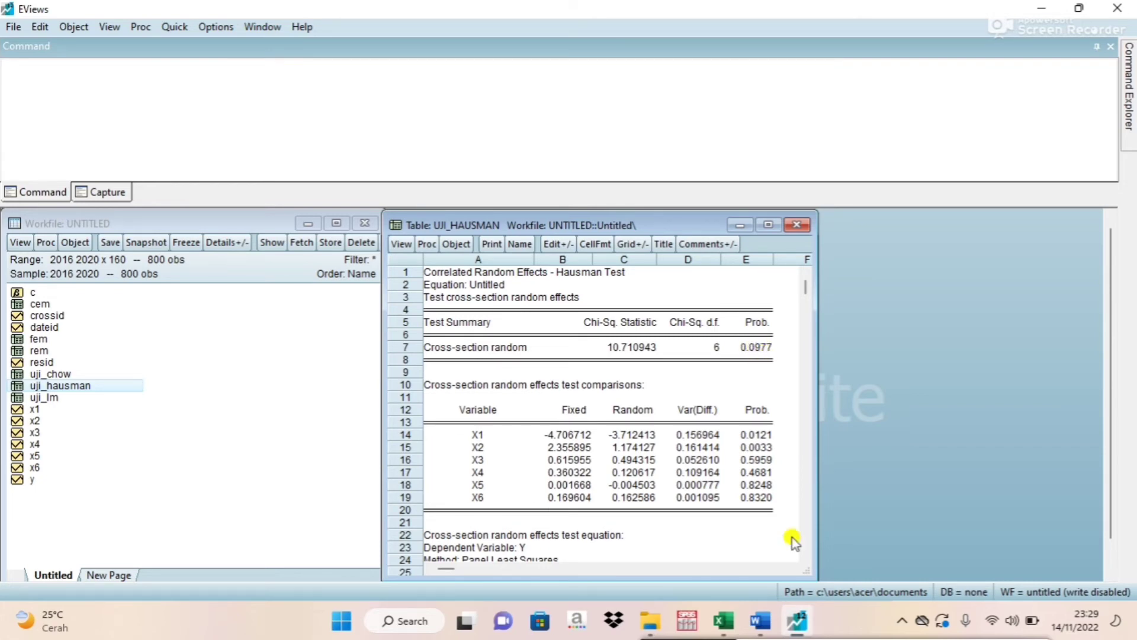
{"action": "left_click", "coordinate": [794, 629]}
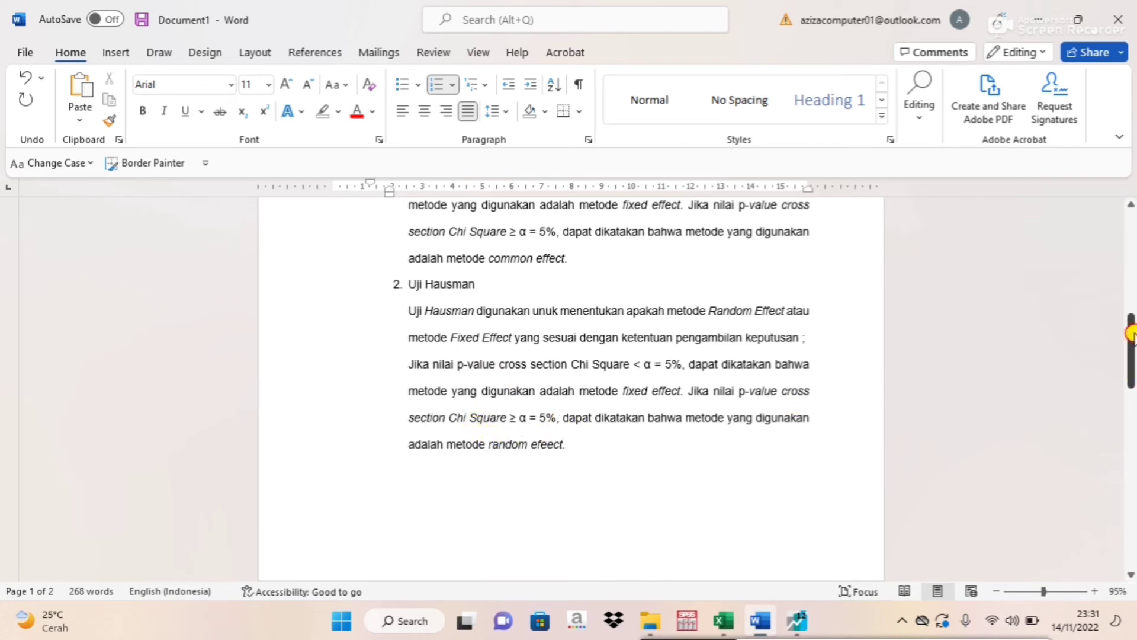
Enter "Random Effett Model (REM)" as the Uji Hausman conclusion in the Word document's Kesimpulan list.
{"action": "left_click_drag", "start_coordinate": [1130, 333], "coordinate": [1116, 426]}
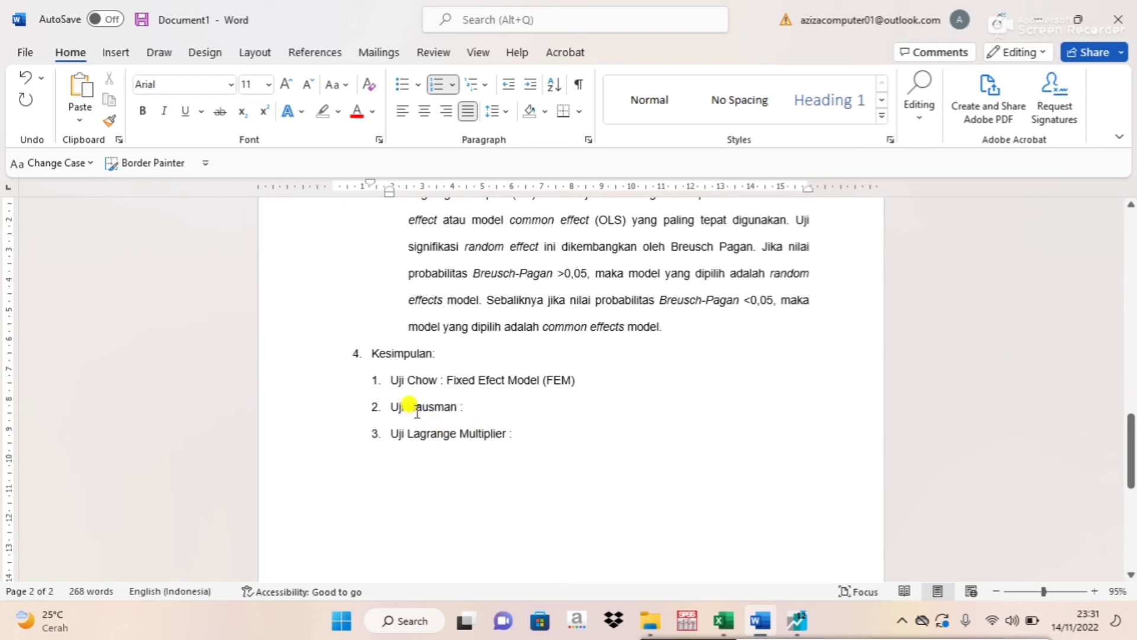
{"action": "left_click", "coordinate": [489, 405]}
{"action": "type", "text": "Random"}
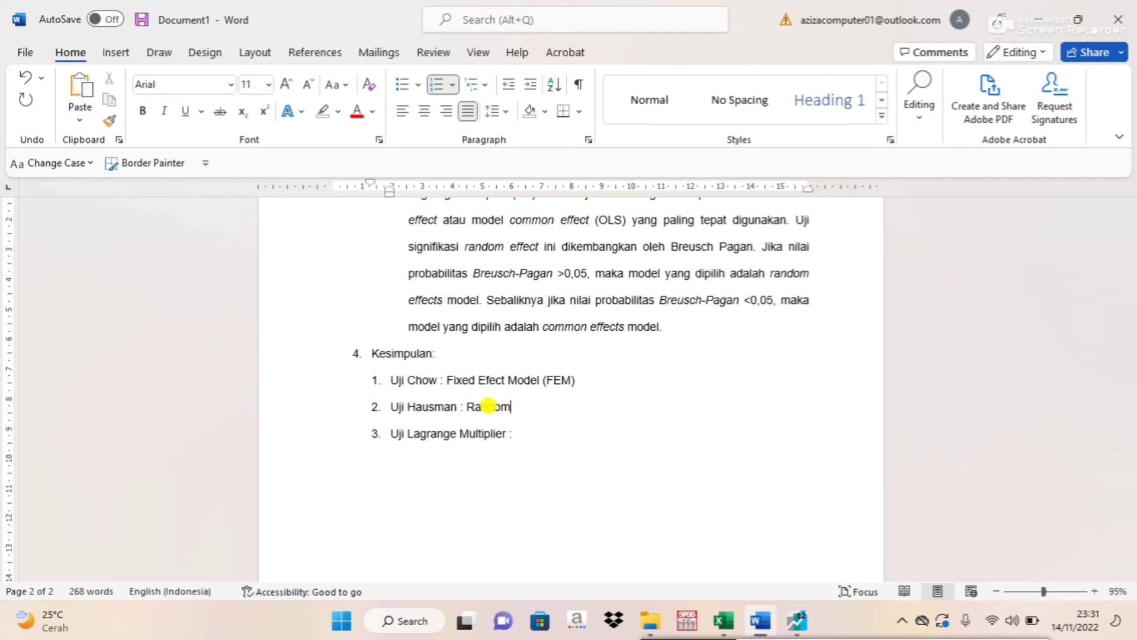
{"action": "type", "text": " Effett M"}
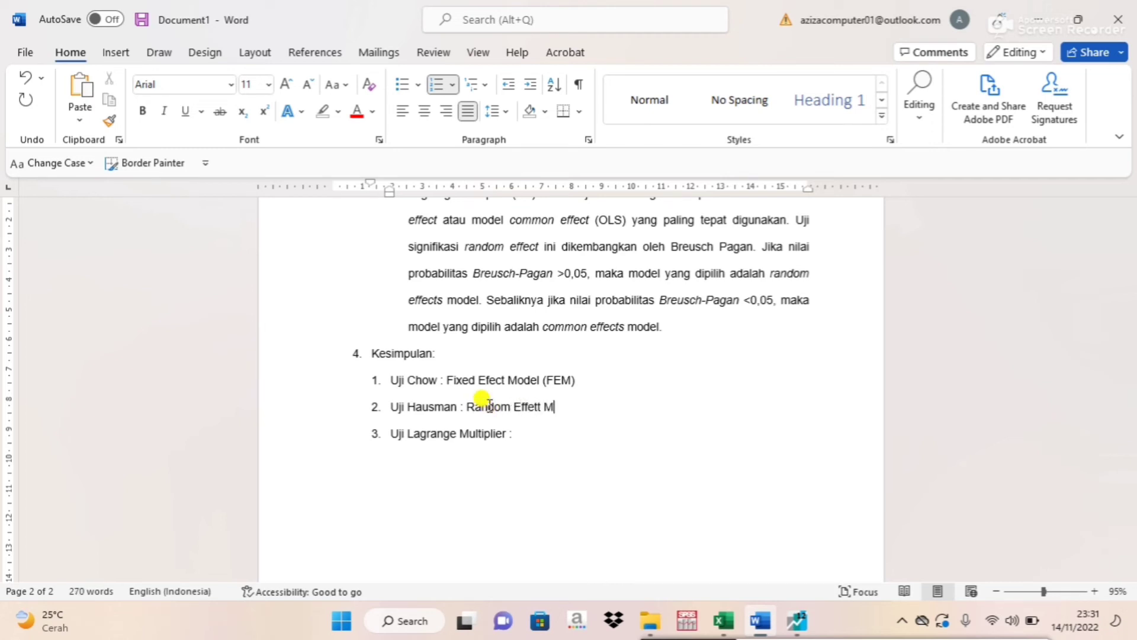
{"action": "type", "text": "odel ("}
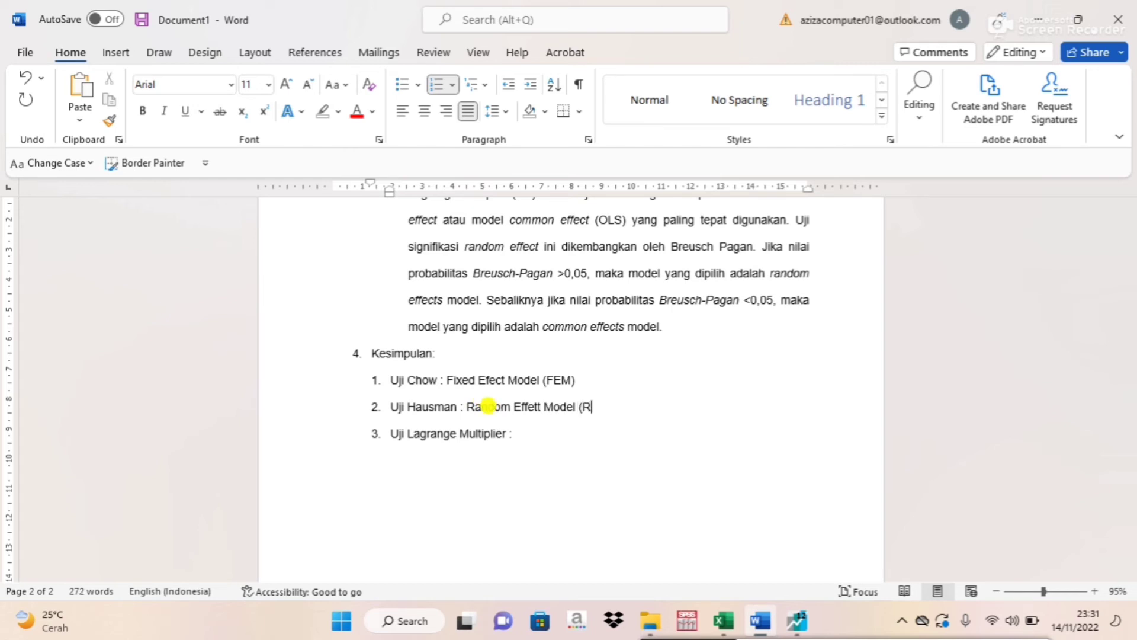
{"action": "type", "text": "REM)"}
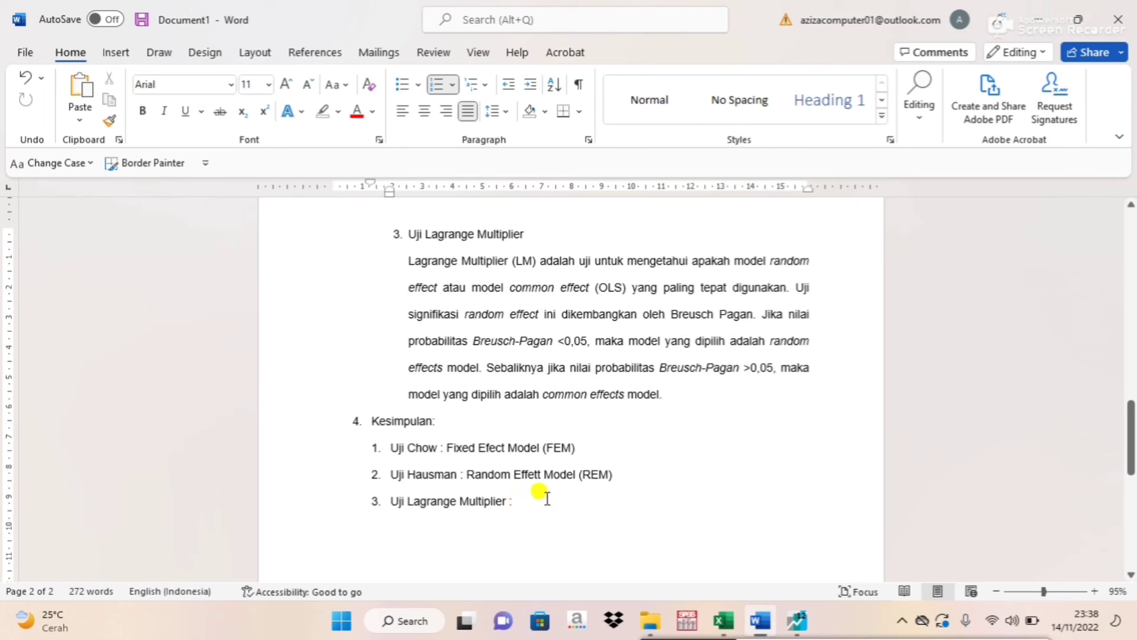
Open the uji_lm table in EViews, place it beside the workfile, and examine its Breusch-Pagan values.
{"action": "left_click", "coordinate": [794, 623]}
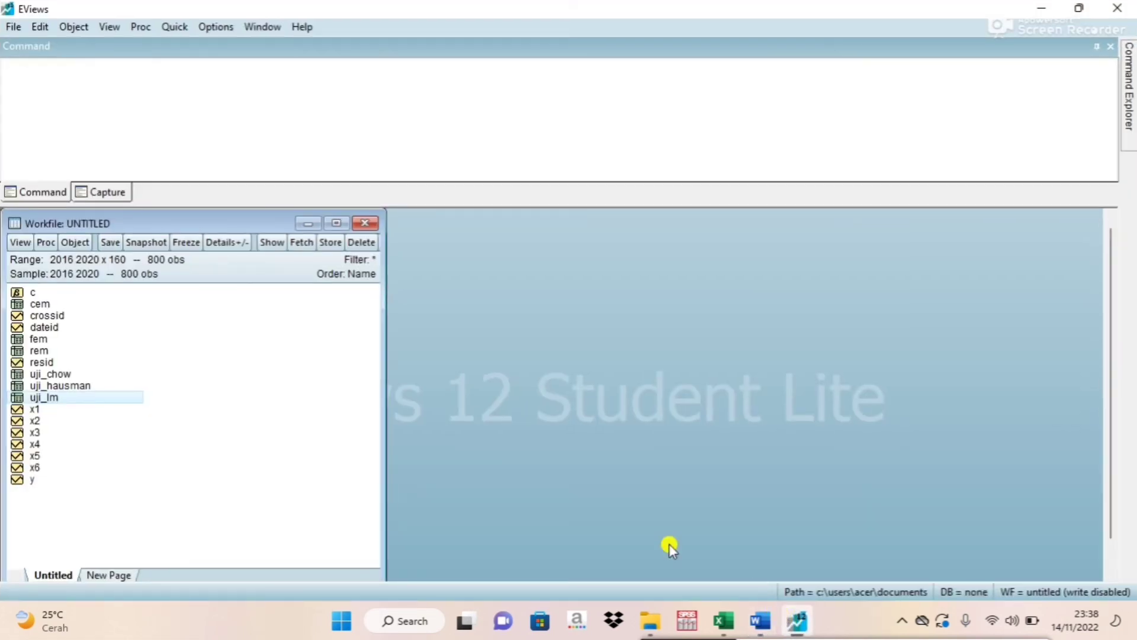
{"action": "double_click", "coordinate": [62, 398]}
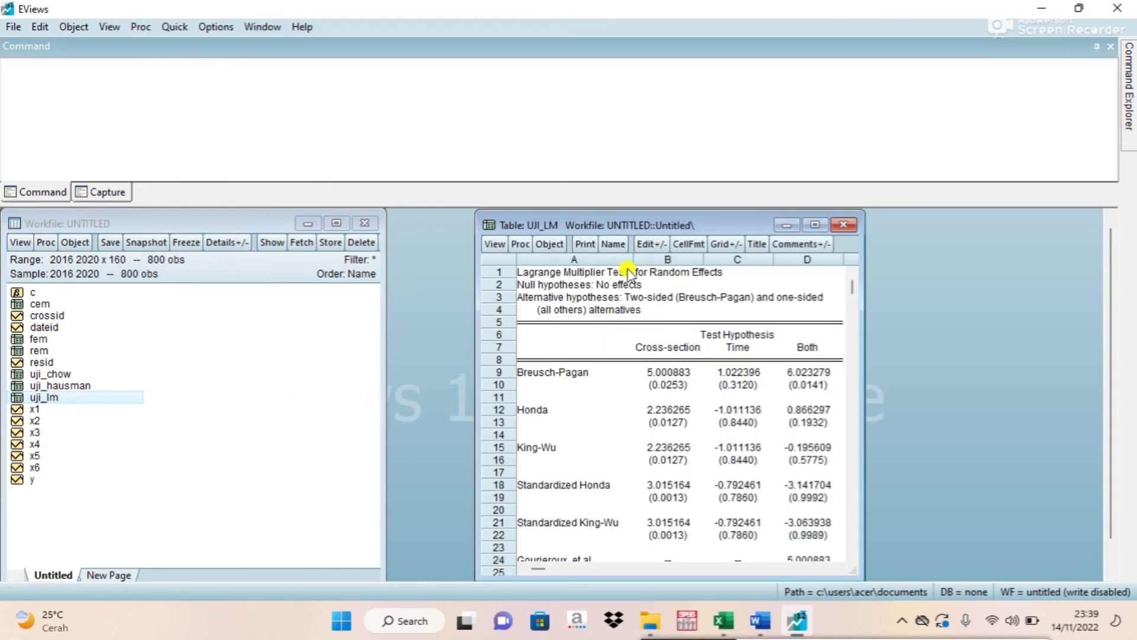
{"action": "left_click_drag", "start_coordinate": [624, 219], "coordinate": [541, 216]}
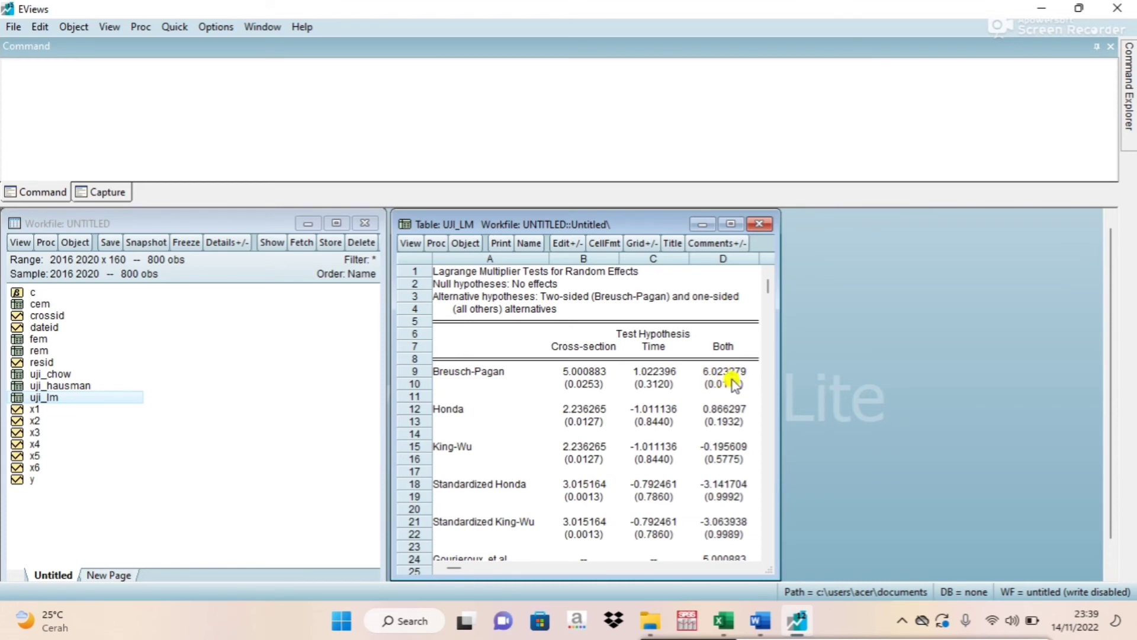
In the Word document's Kesimpulan list, enter "Random Effect Model (REM)" as the Uji Lagrange Multiplier conclusion.
{"action": "left_click", "coordinate": [760, 621]}
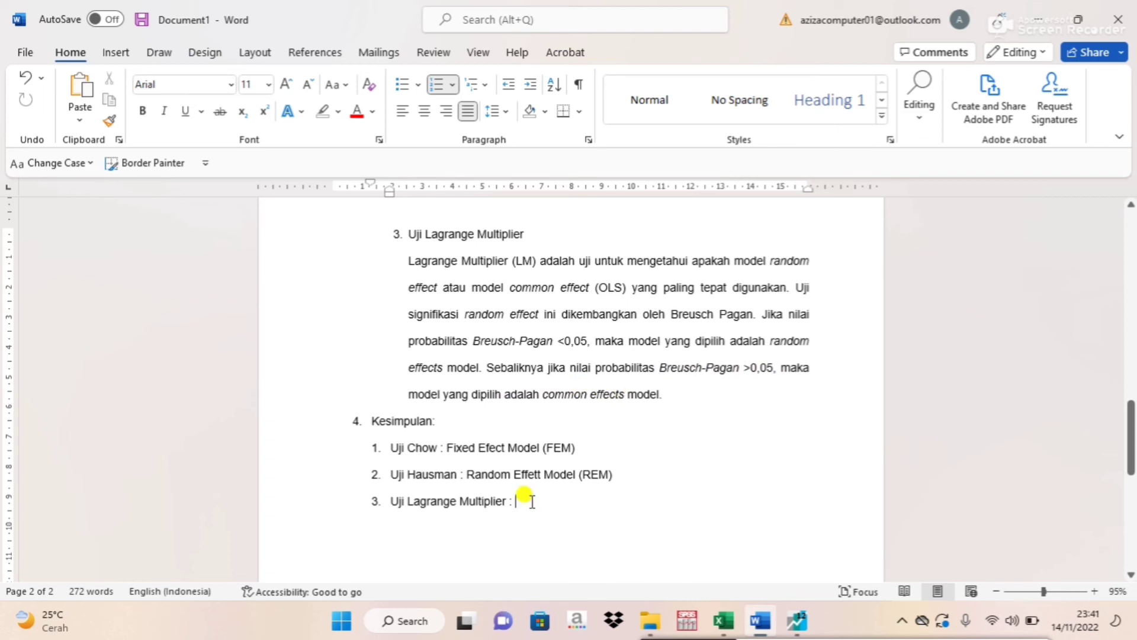
{"action": "type", "text": "Rand"}
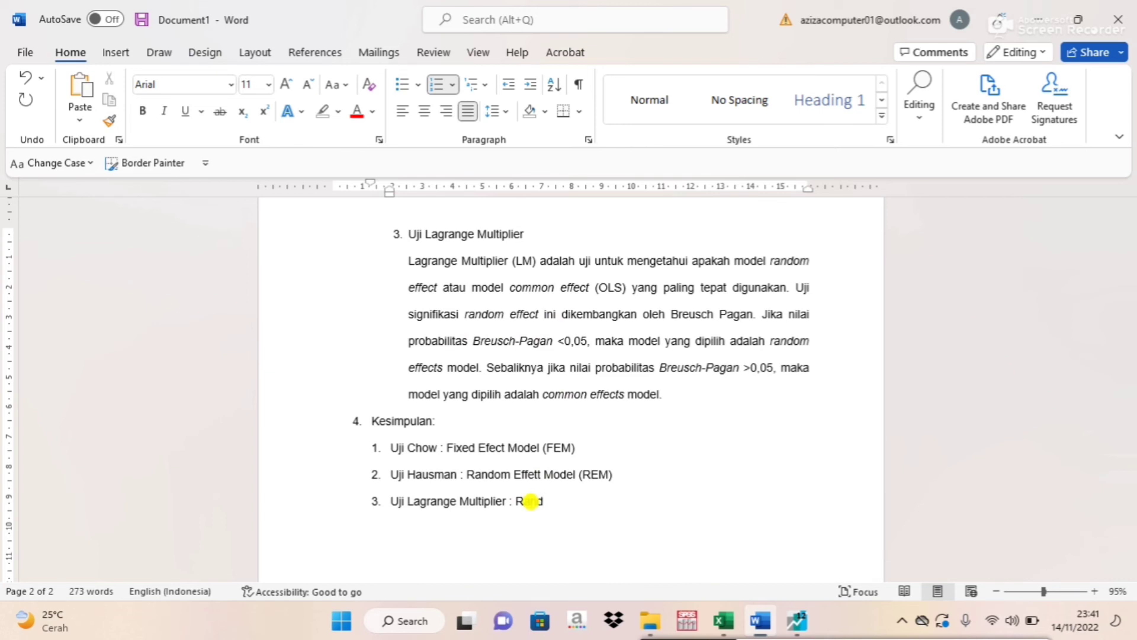
{"action": "type", "text": "om Effect Model"}
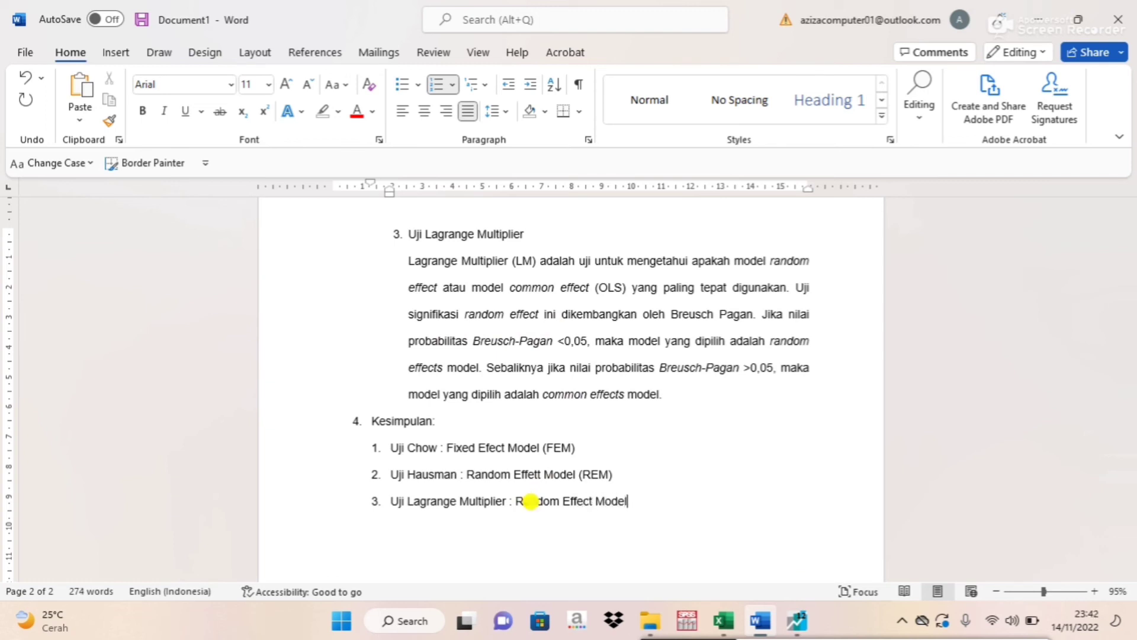
{"action": "type", "text": " (REM)"}
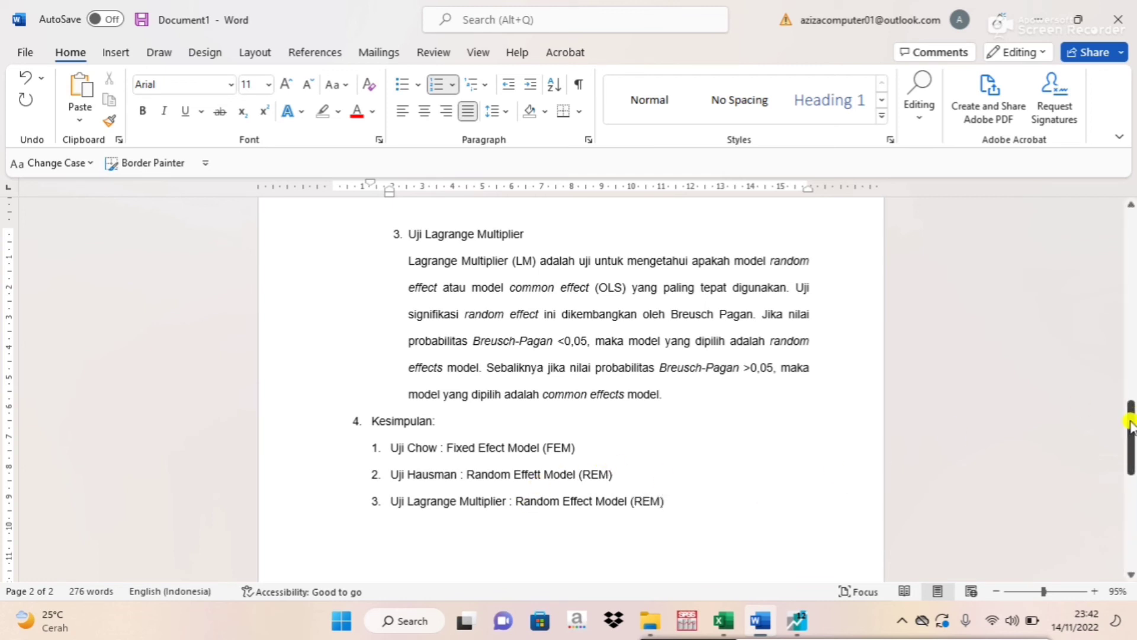
{"action": "left_click_drag", "start_coordinate": [1130, 423], "coordinate": [1129, 436]}
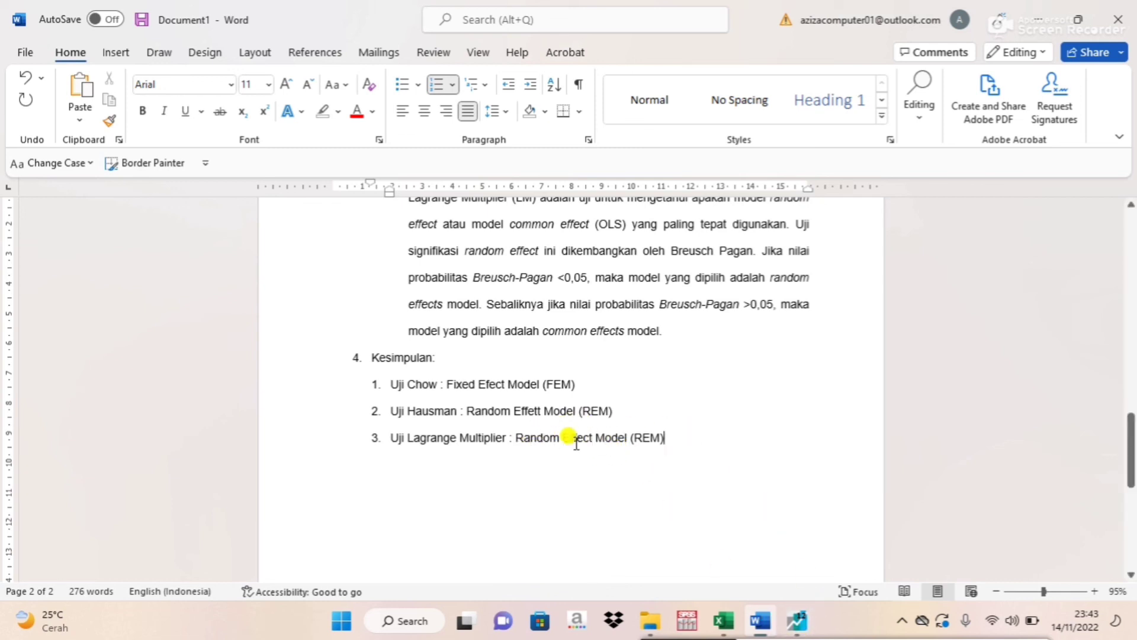
Open the rem table in EViews to examine the random effect model's regression estimates.
{"action": "left_click", "coordinate": [797, 620]}
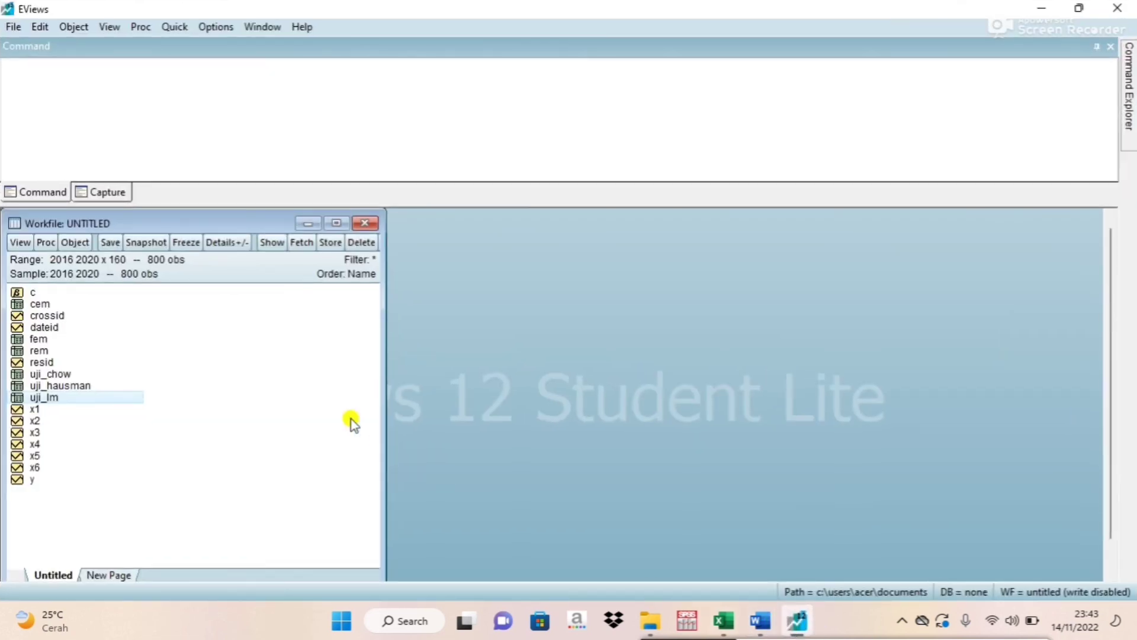
{"action": "double_click", "coordinate": [37, 351]}
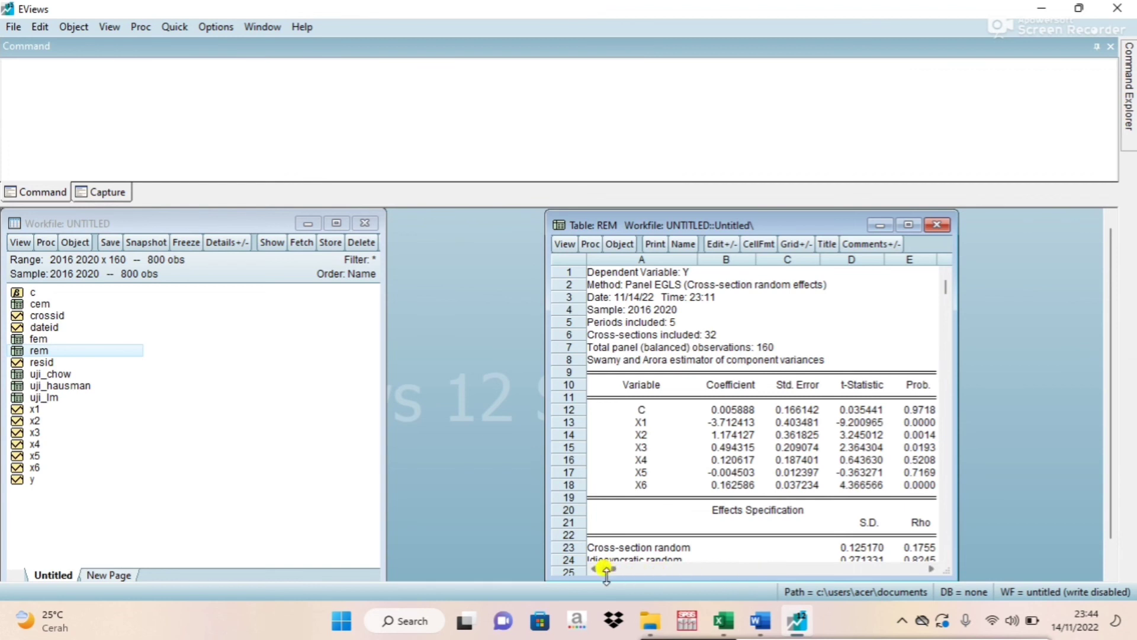
{"action": "left_click_drag", "start_coordinate": [610, 569], "coordinate": [610, 560]}
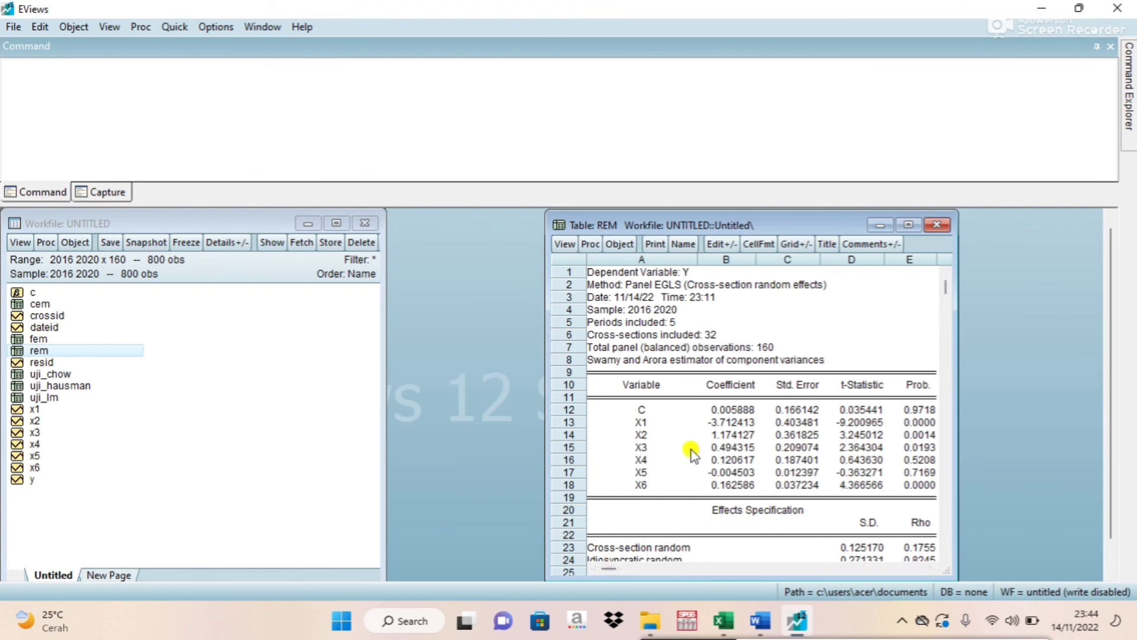